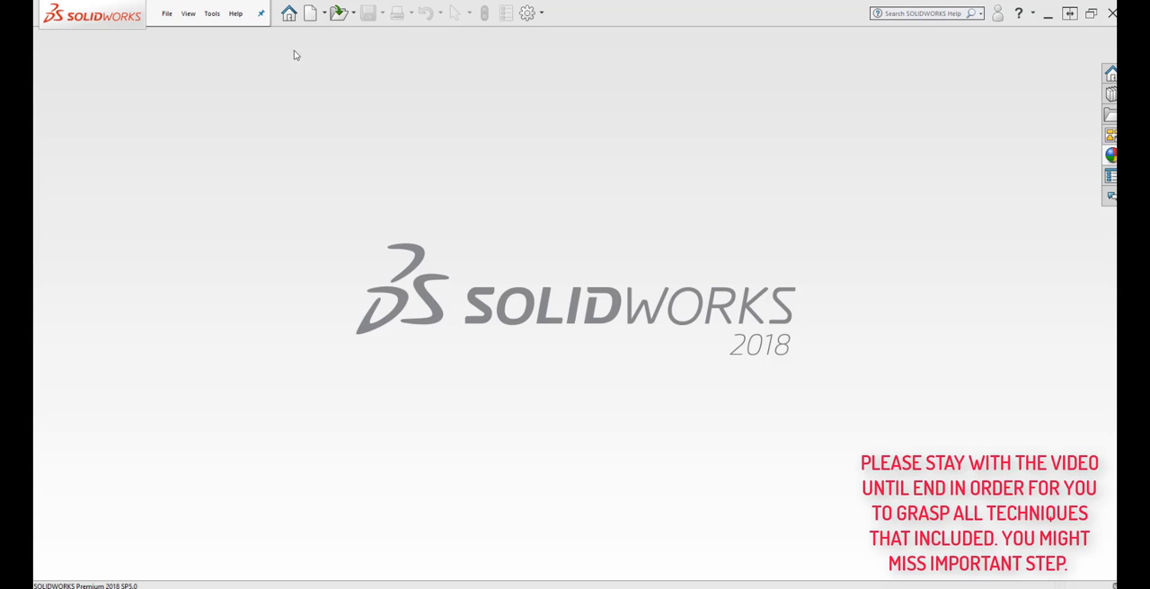
Create a new part document.
{"action": "left_click", "coordinate": [168, 17]}
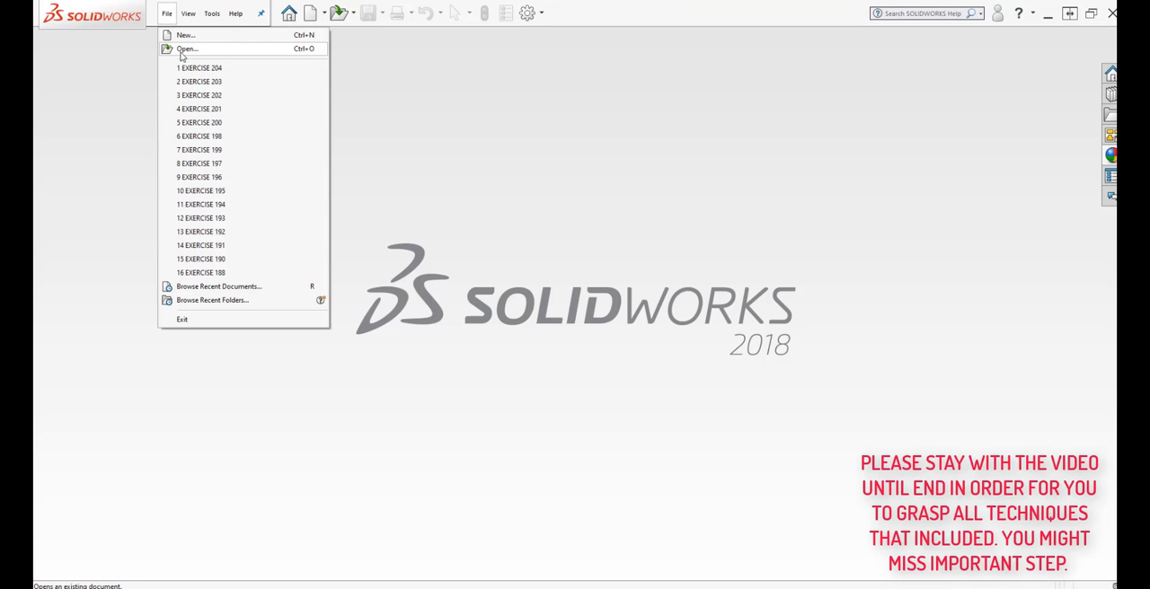
{"action": "left_click", "coordinate": [186, 36]}
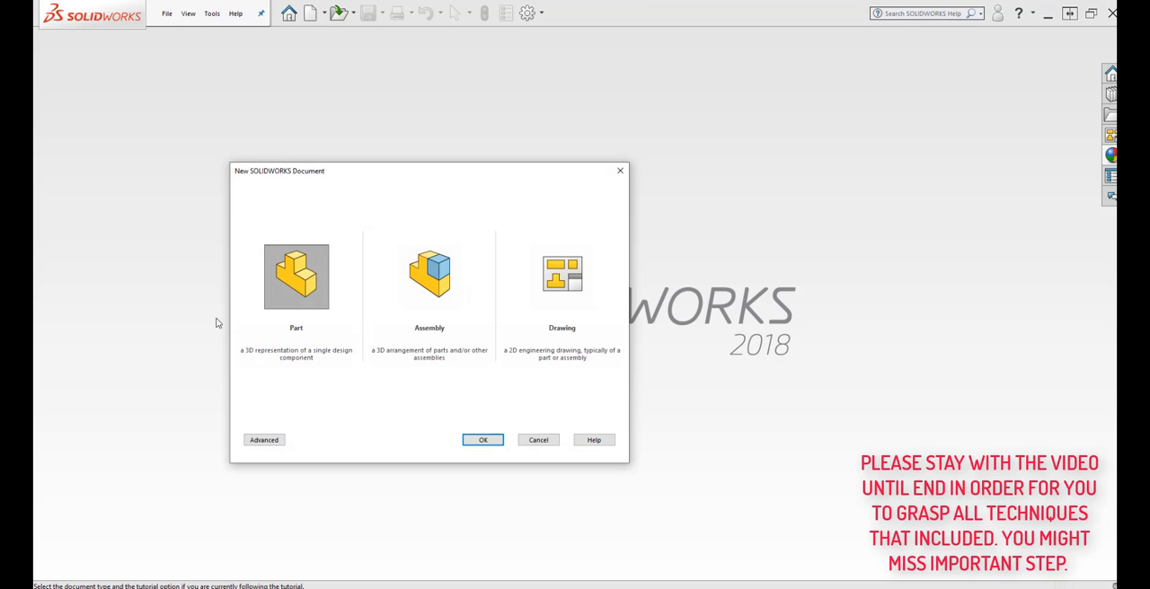
{"action": "left_click", "coordinate": [311, 316]}
{"action": "left_click", "coordinate": [481, 440]}
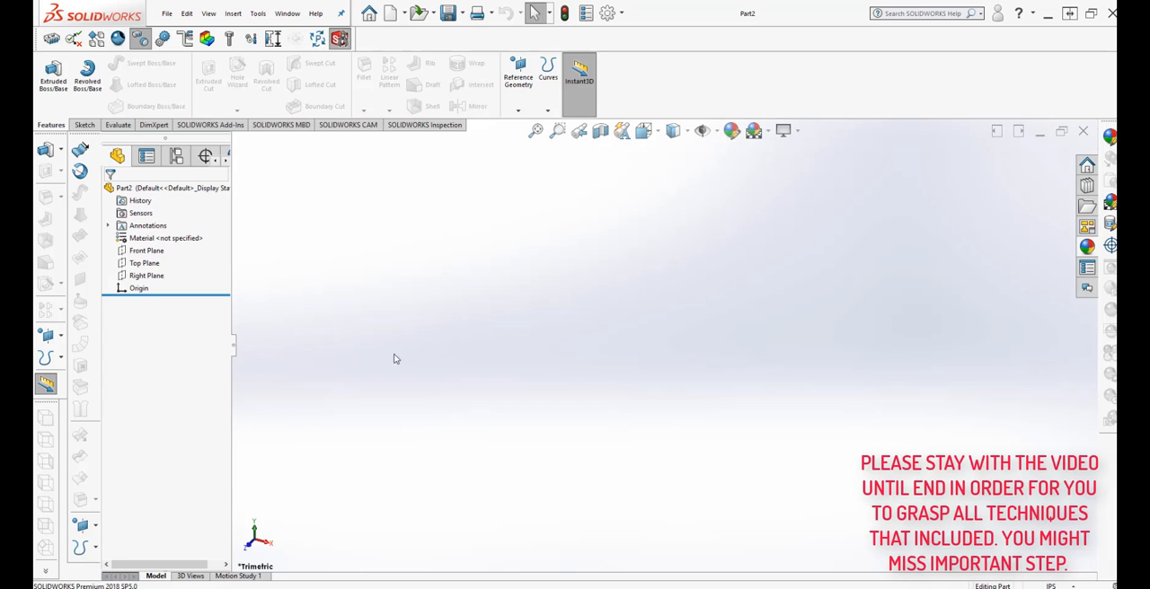
Start a sketch on the Front Plane and draw a circle of about 4.26 in radius centred on the origin.
{"action": "left_click", "coordinate": [147, 251]}
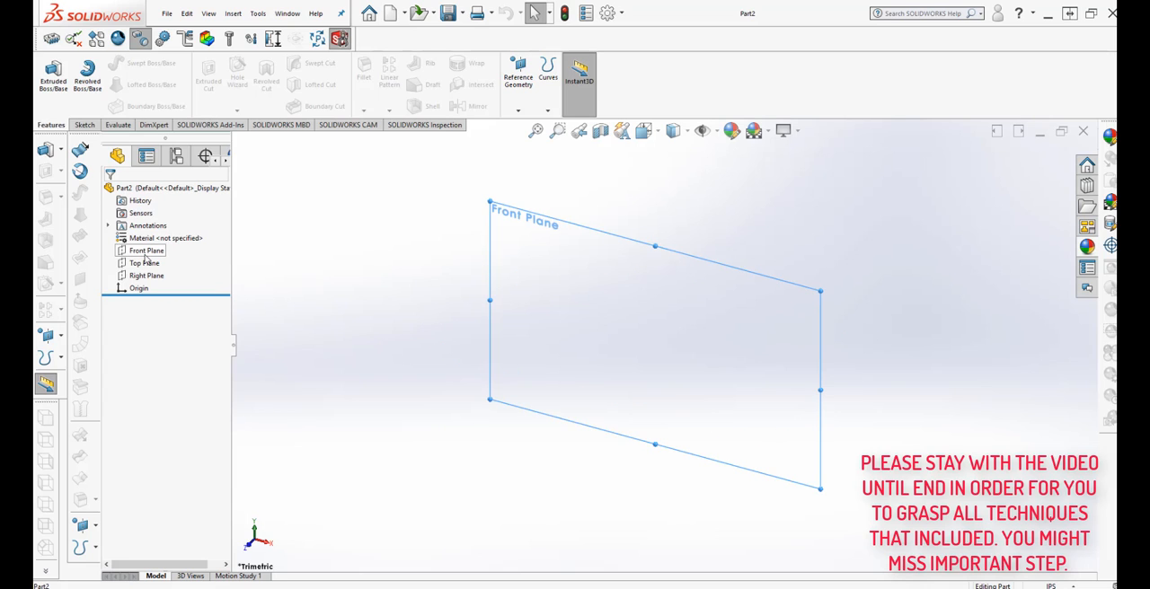
{"action": "left_click", "coordinate": [85, 125]}
{"action": "left_click", "coordinate": [48, 70]}
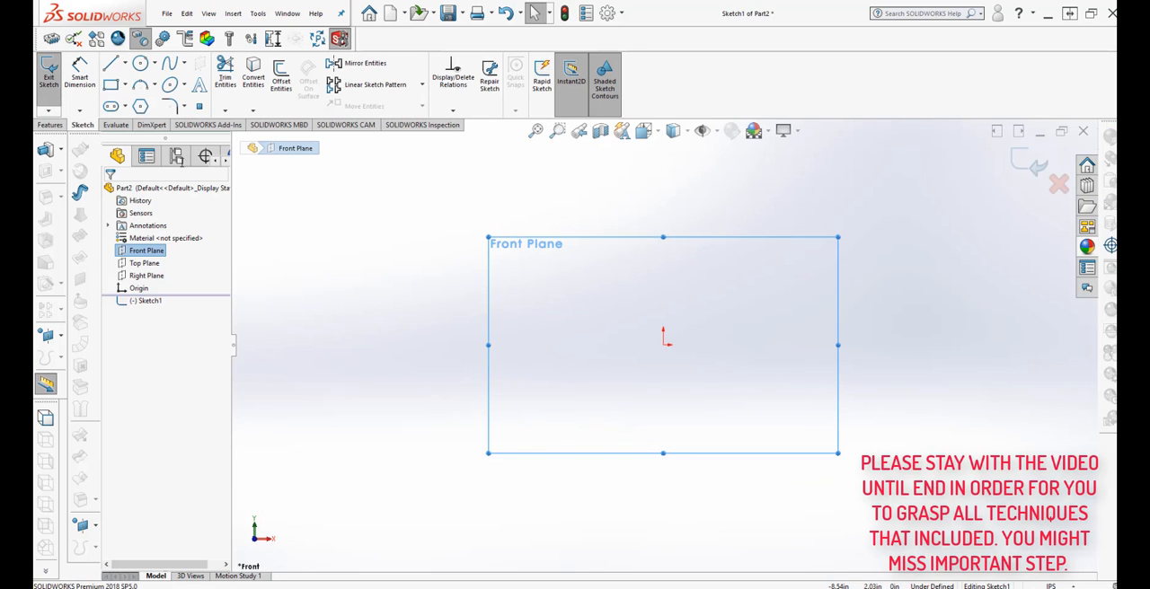
{"action": "left_click", "coordinate": [140, 67]}
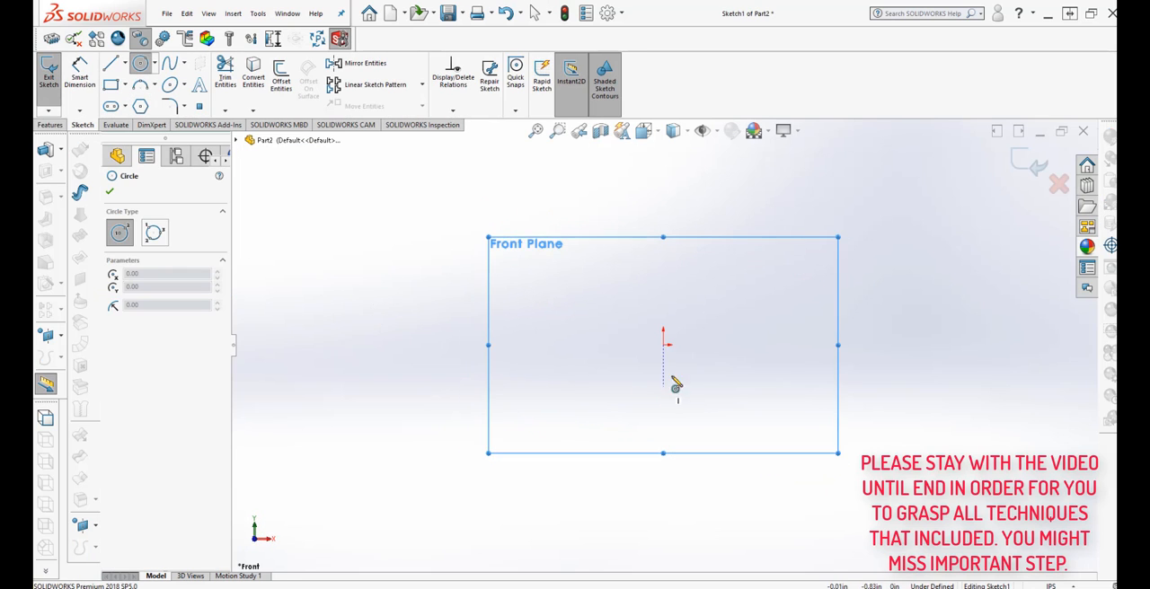
{"action": "left_click", "coordinate": [664, 345]}
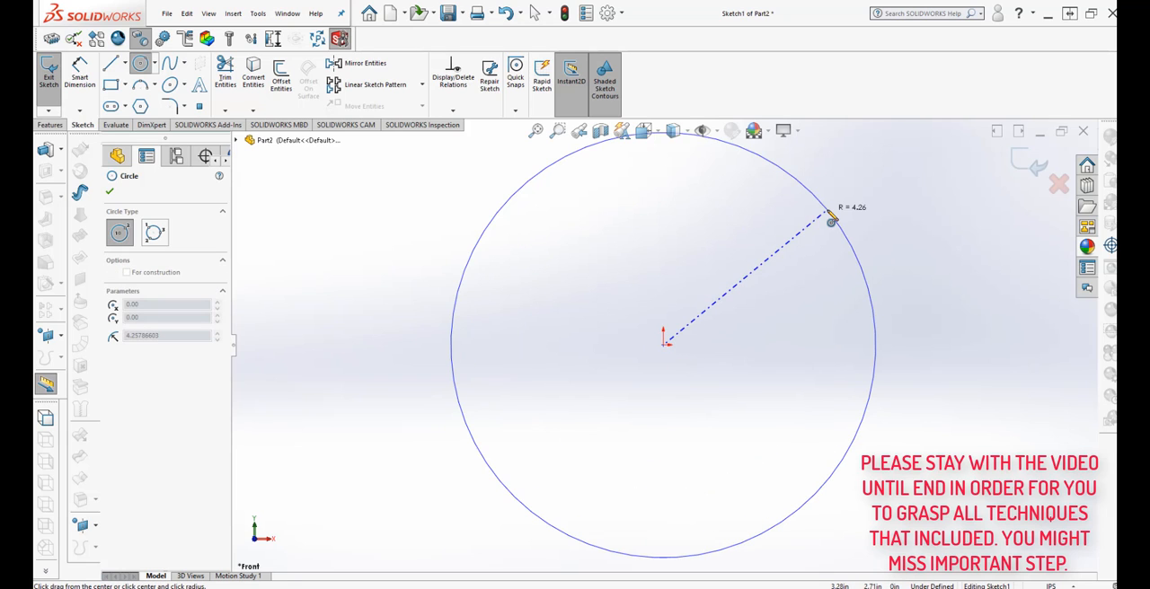
{"action": "left_click", "coordinate": [828, 216]}
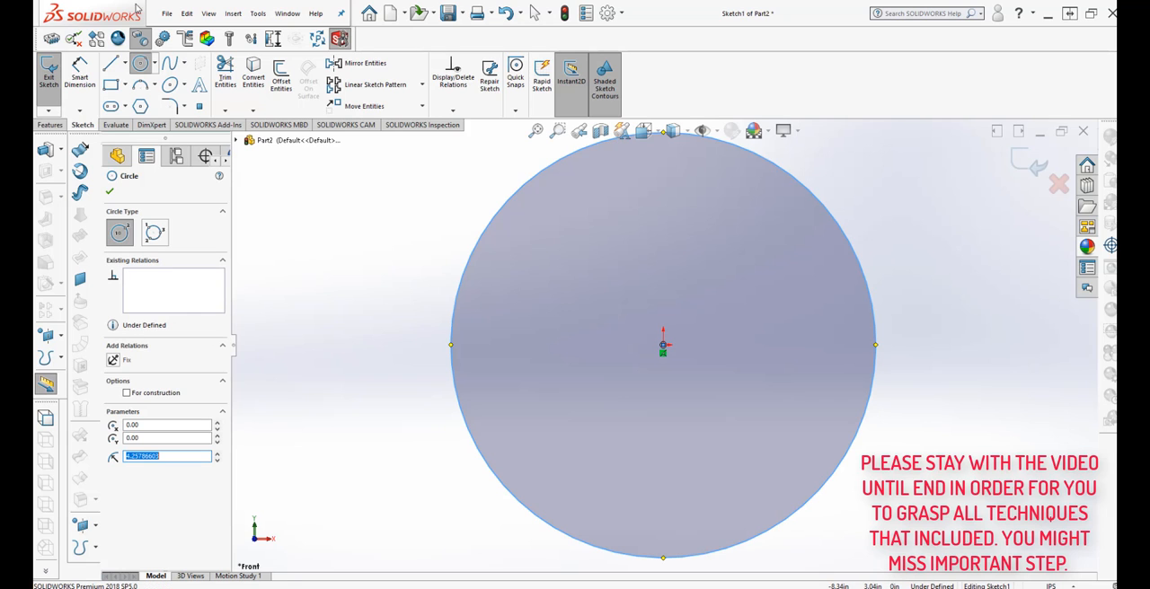
Check the unit system in the document properties.
{"action": "left_click", "coordinate": [611, 14]}
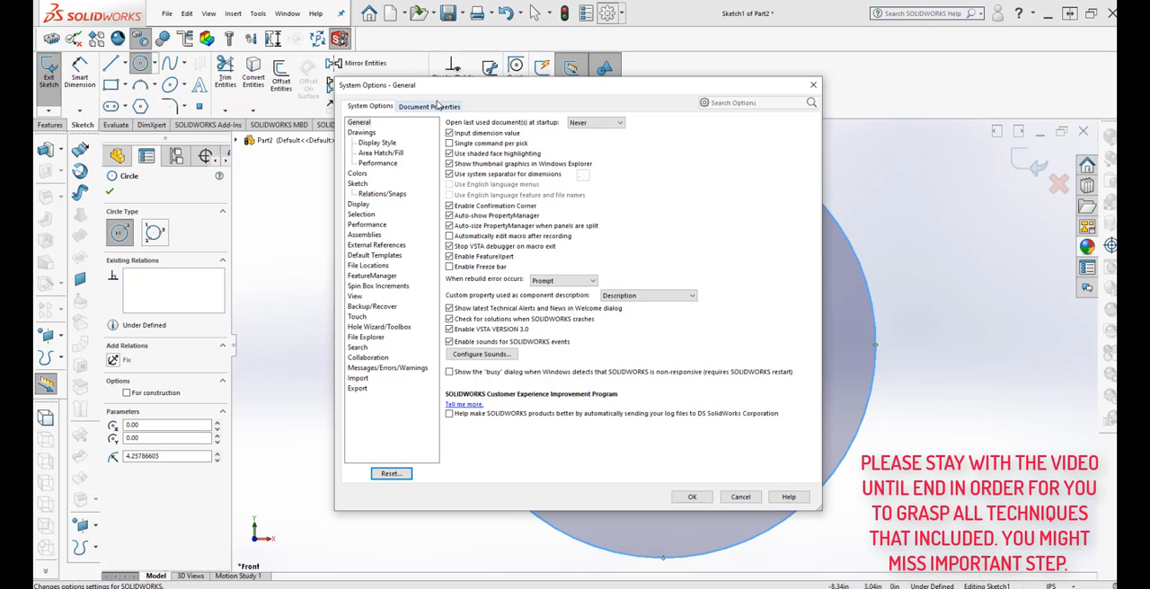
{"action": "left_click", "coordinate": [433, 107]}
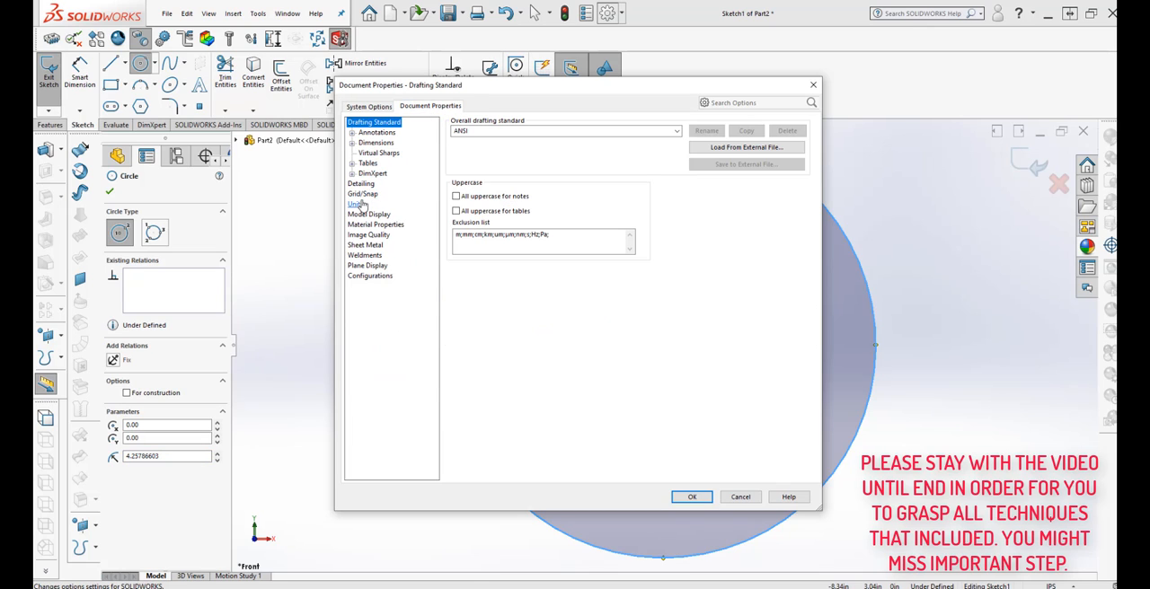
{"action": "left_click", "coordinate": [357, 205]}
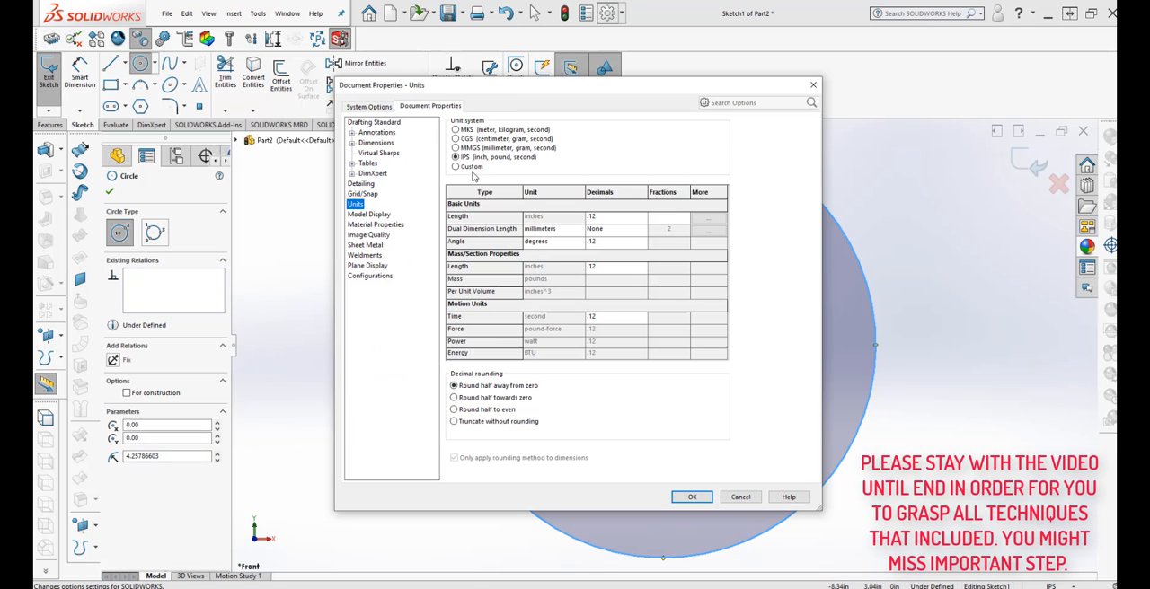
{"action": "left_click", "coordinate": [692, 497]}
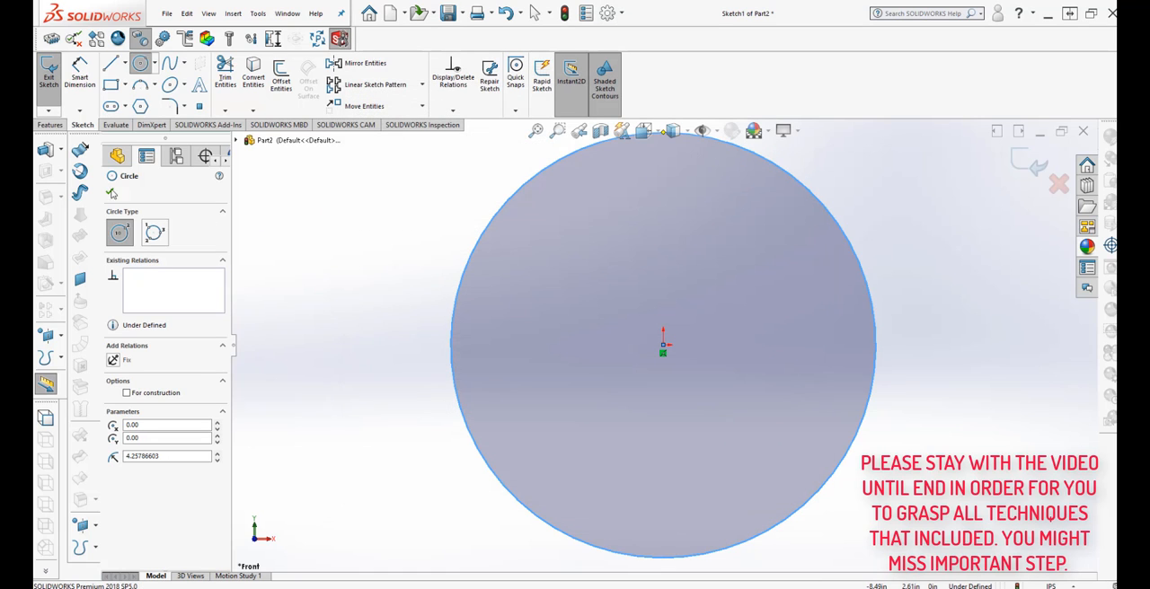
Dimension the circle's diameter as 5 in.
{"action": "left_click", "coordinate": [81, 74]}
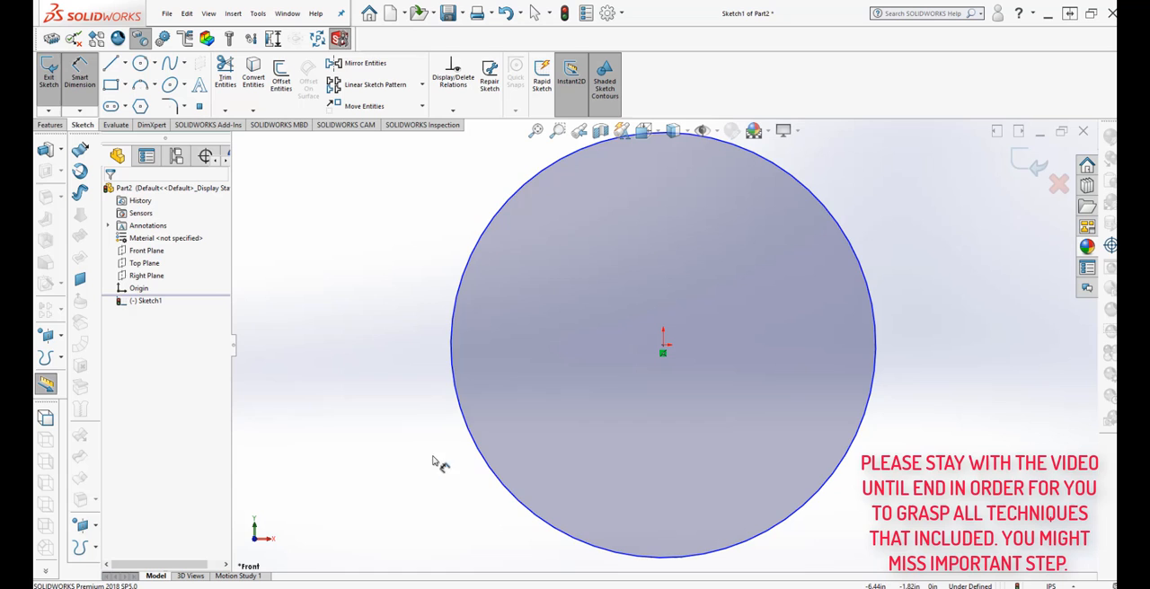
{"action": "left_click", "coordinate": [462, 406]}
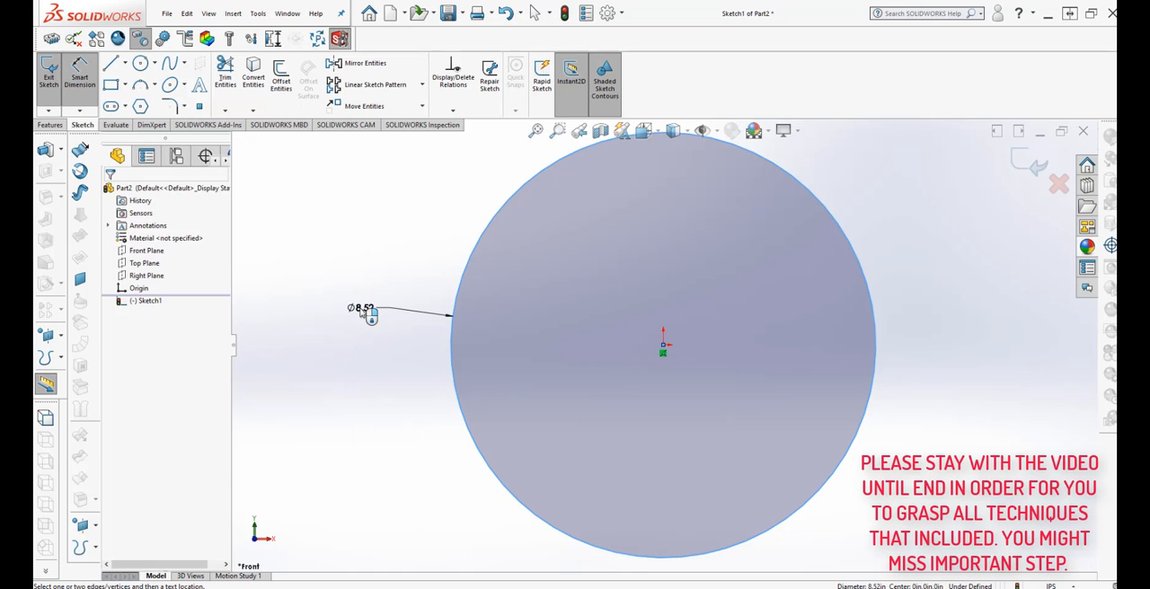
{"action": "left_click", "coordinate": [363, 310]}
{"action": "type", "text": "5"}
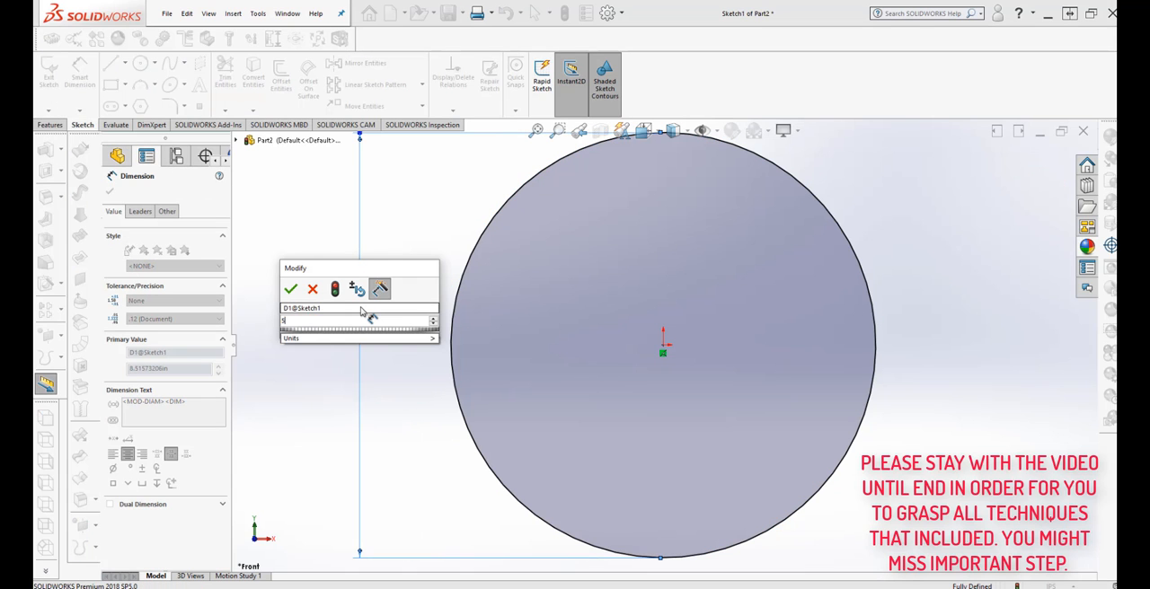
{"action": "mouse_move", "coordinate": [392, 338]}
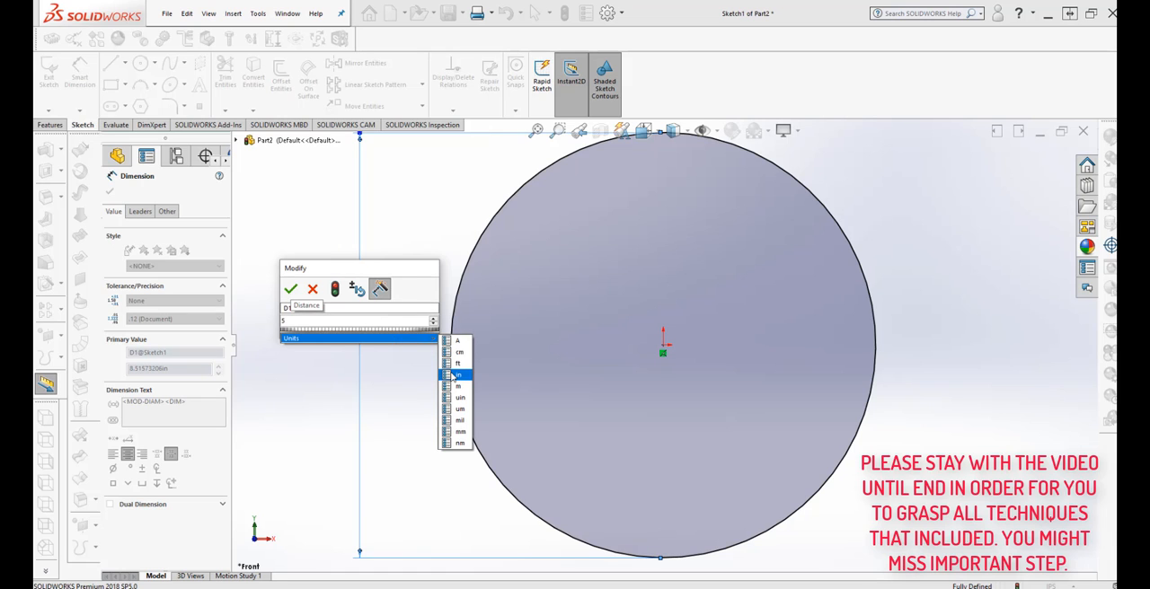
{"action": "left_click", "coordinate": [457, 374]}
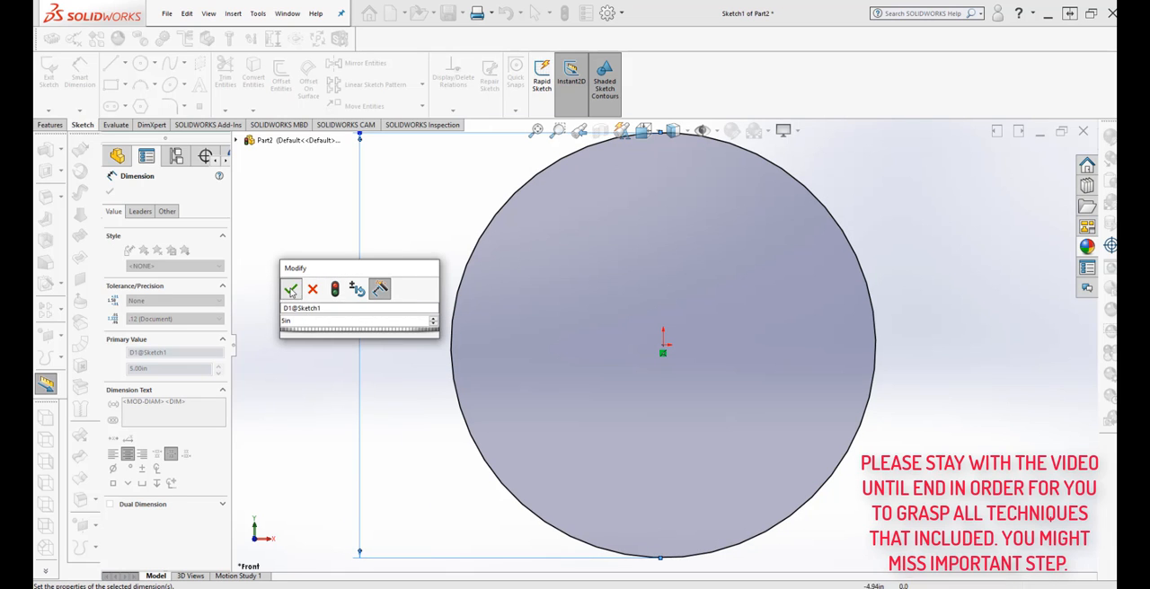
{"action": "left_click", "coordinate": [291, 288]}
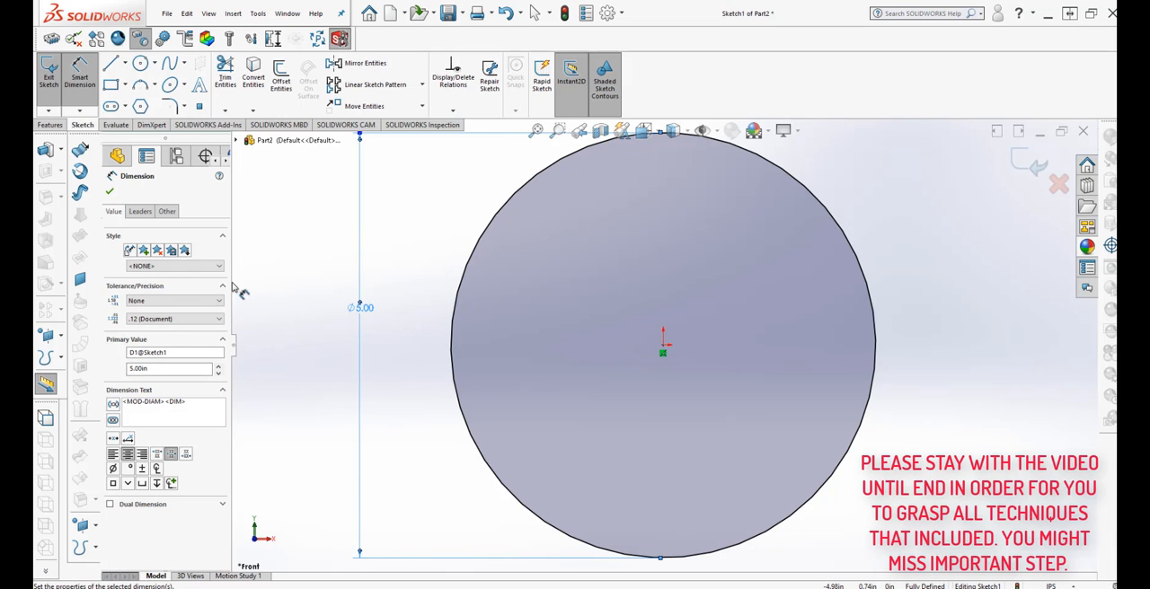
{"action": "left_click", "coordinate": [110, 191]}
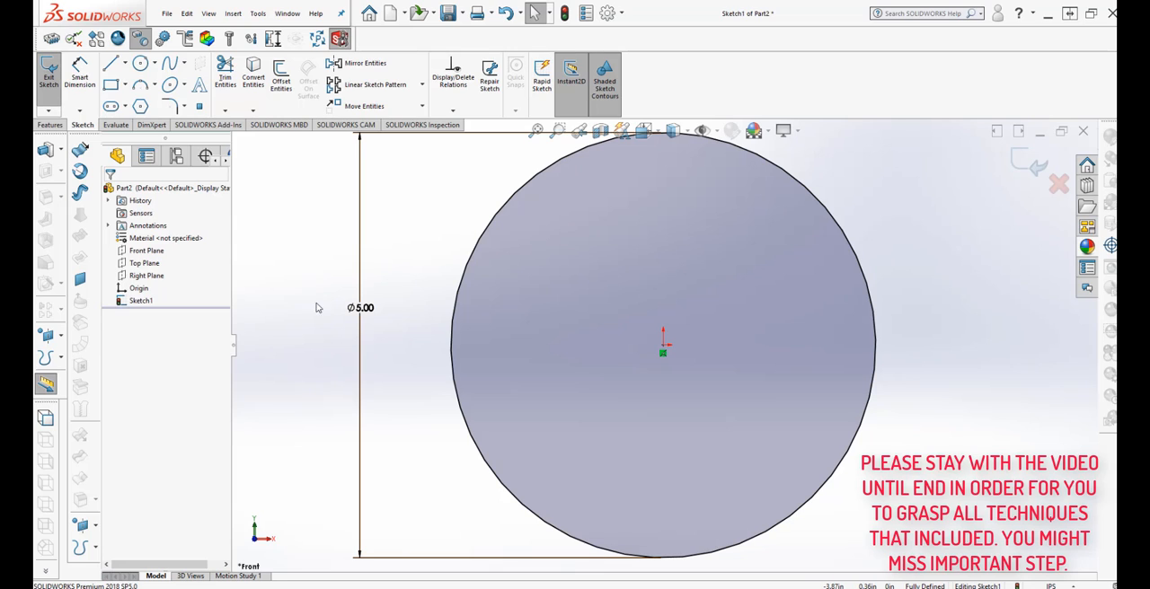
Draw a smaller concentric circle of about 0.79 in radius centred on the origin.
{"action": "left_click", "coordinate": [141, 64]}
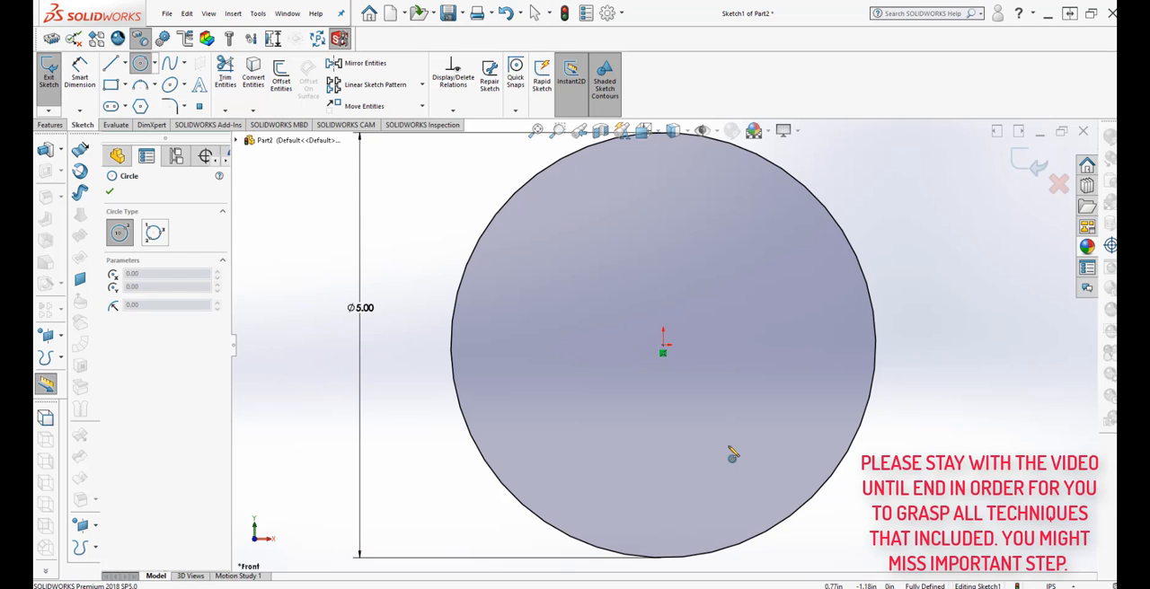
{"action": "left_click", "coordinate": [663, 348]}
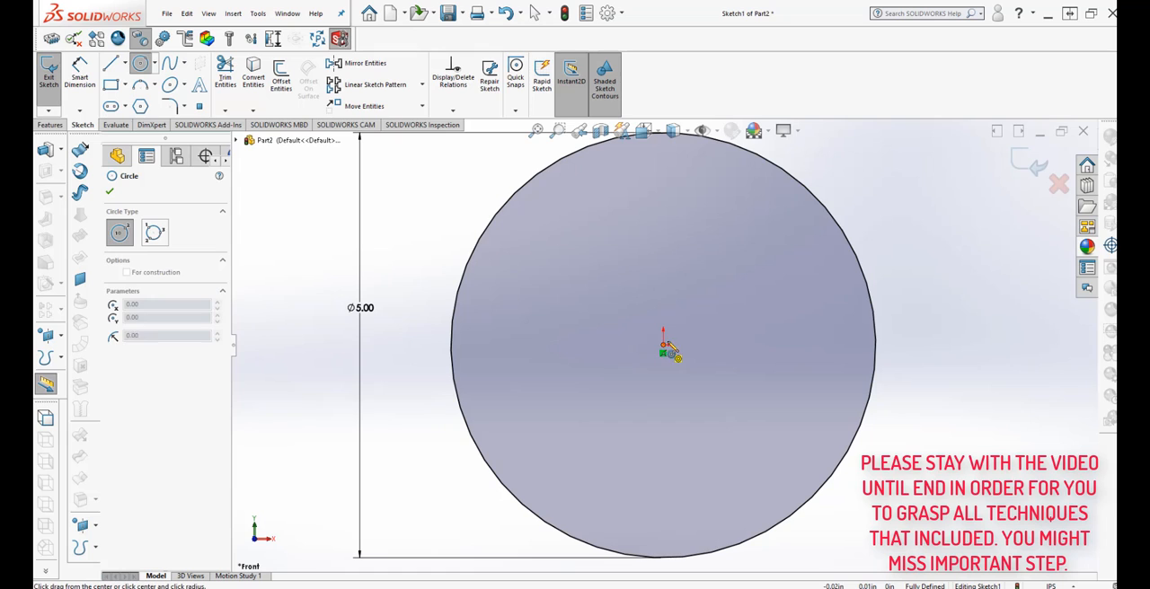
{"action": "left_click", "coordinate": [713, 306]}
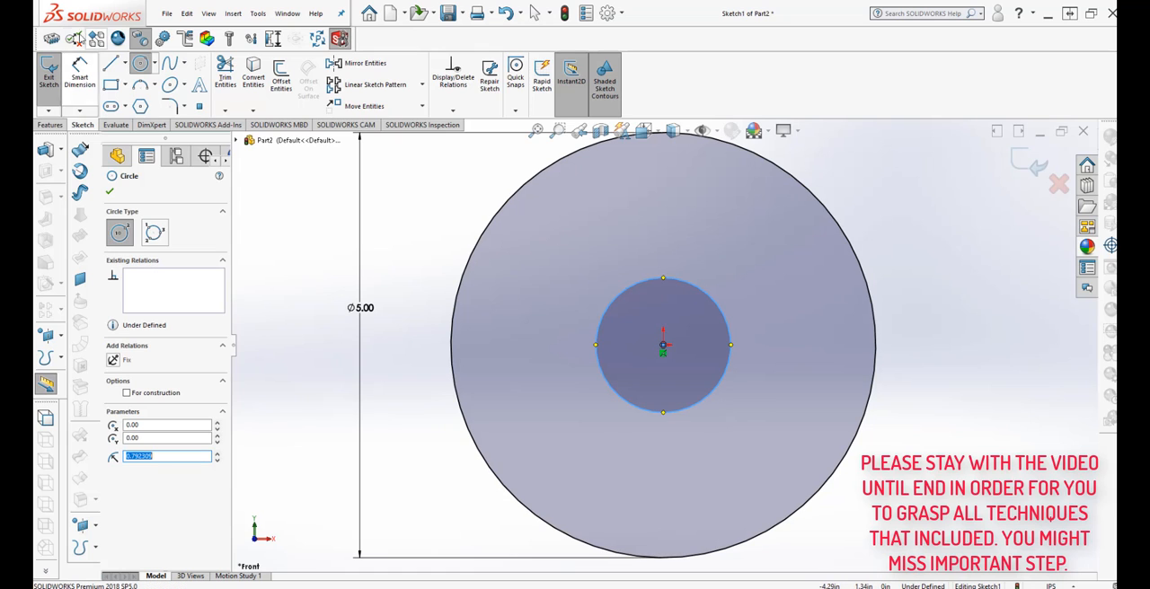
Dimension the inner circle's diameter as 1.050 in.
{"action": "left_click", "coordinate": [79, 70]}
{"action": "left_click", "coordinate": [597, 342]}
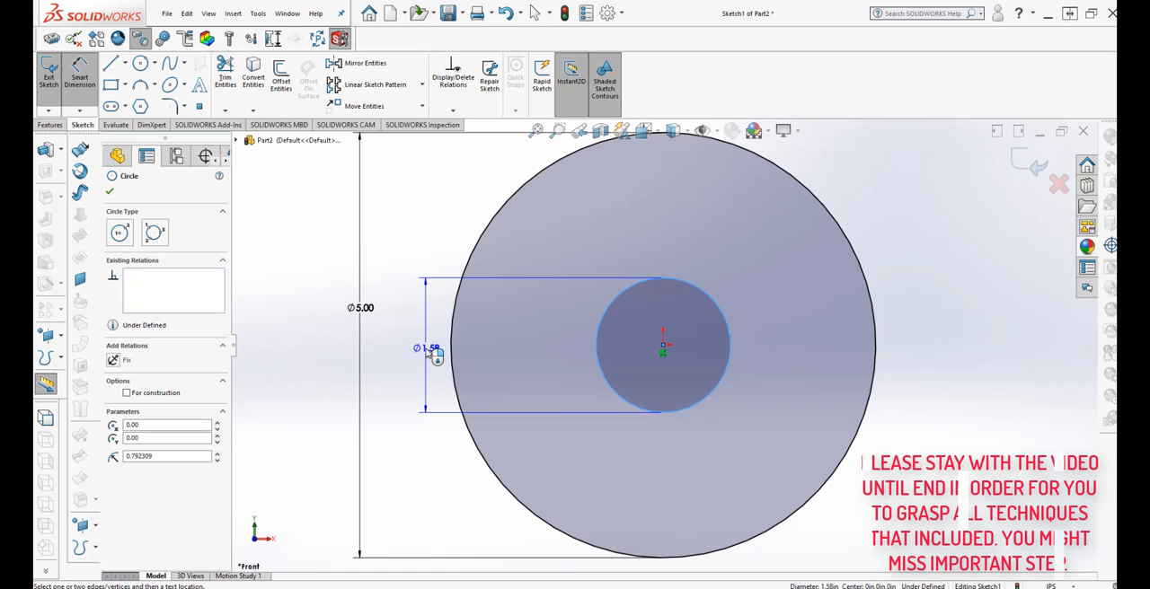
{"action": "left_click", "coordinate": [434, 353]}
{"action": "left_click", "coordinate": [432, 353]}
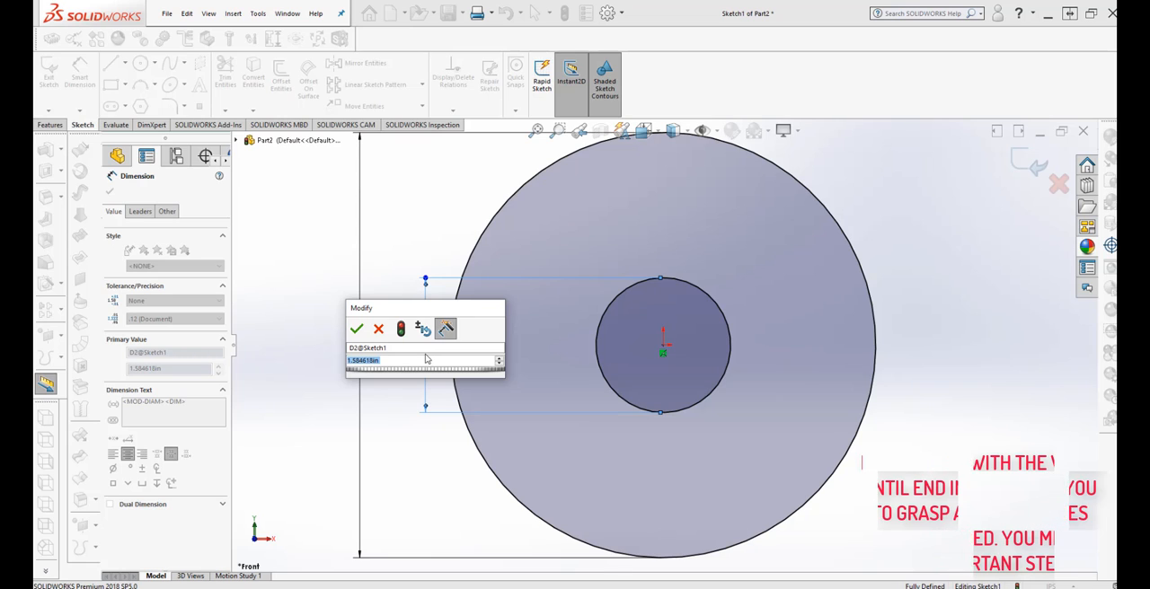
{"action": "type", "text": "1.0"}
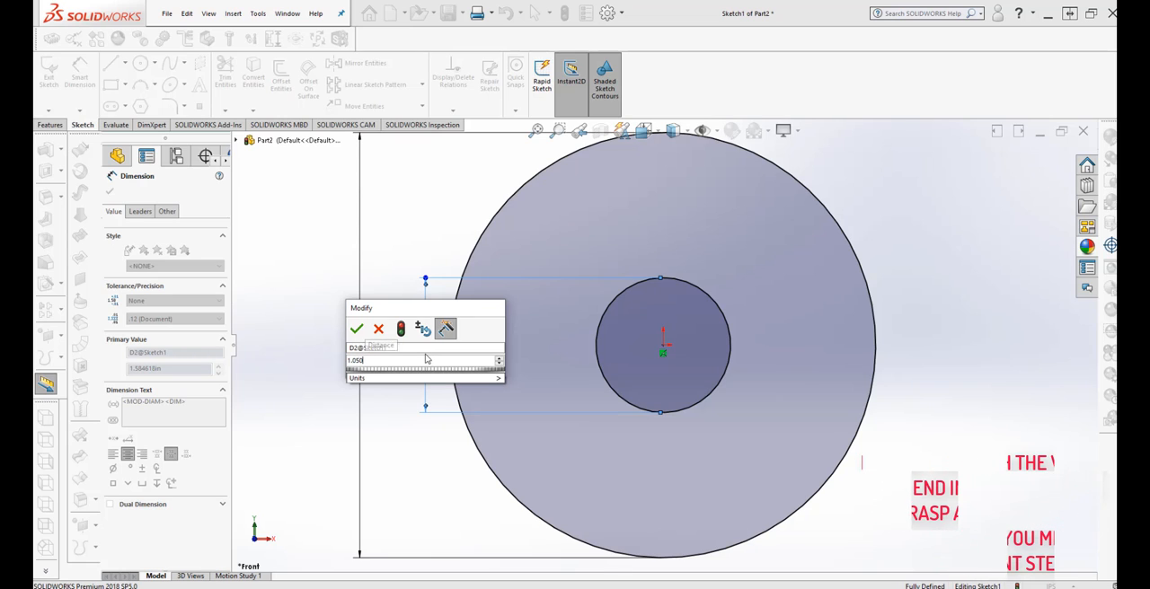
{"action": "type", "text": "50"}
{"action": "mouse_move", "coordinate": [461, 381]}
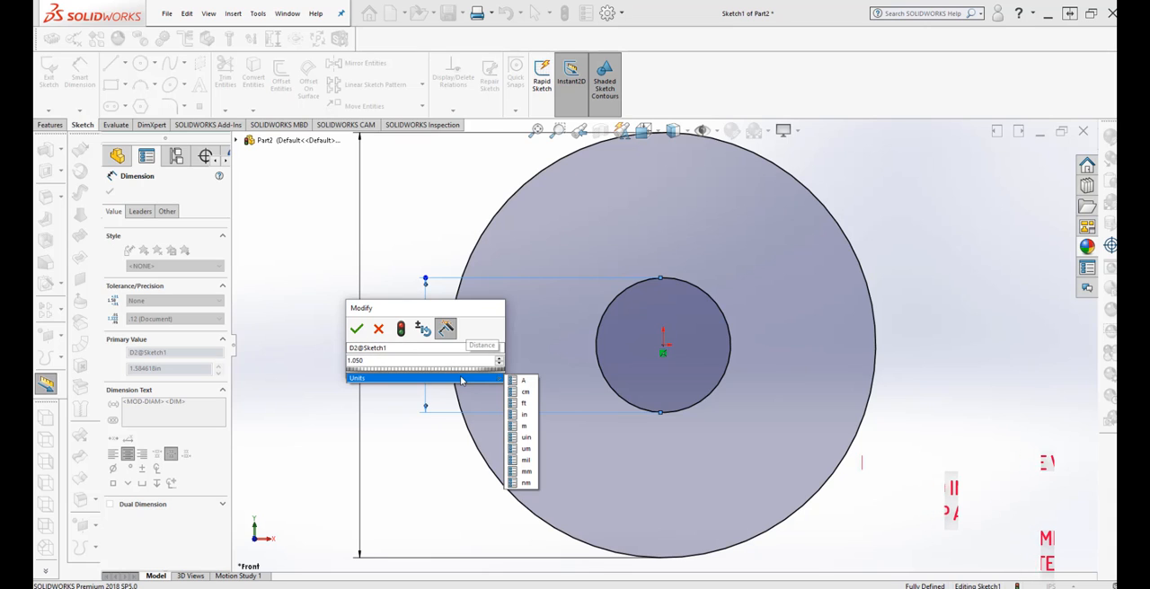
{"action": "left_click", "coordinate": [534, 416]}
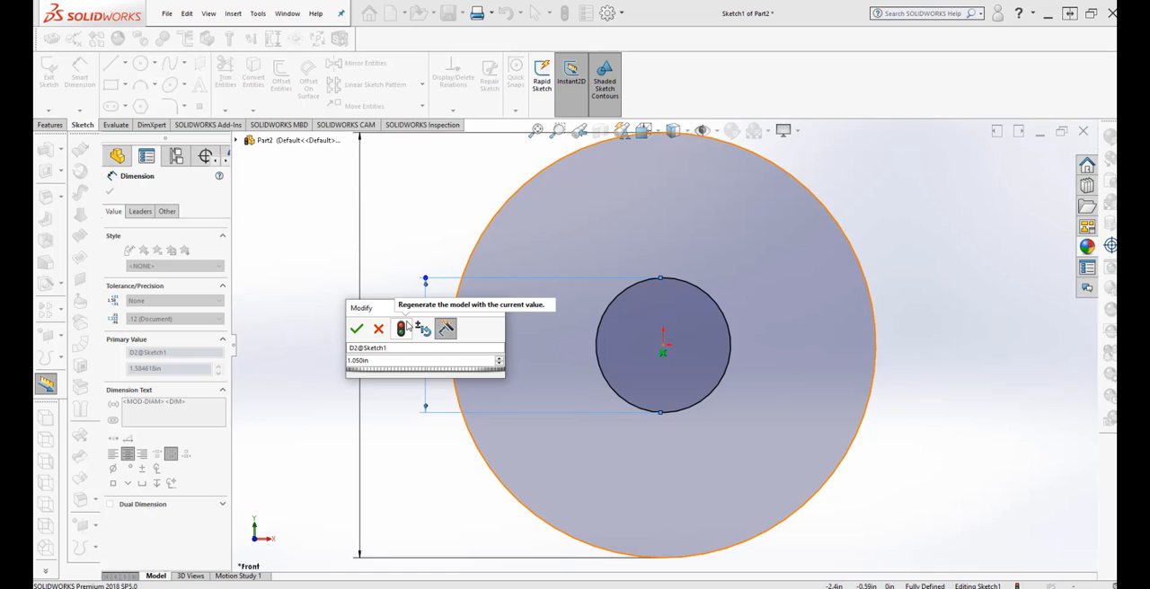
{"action": "left_click", "coordinate": [402, 328]}
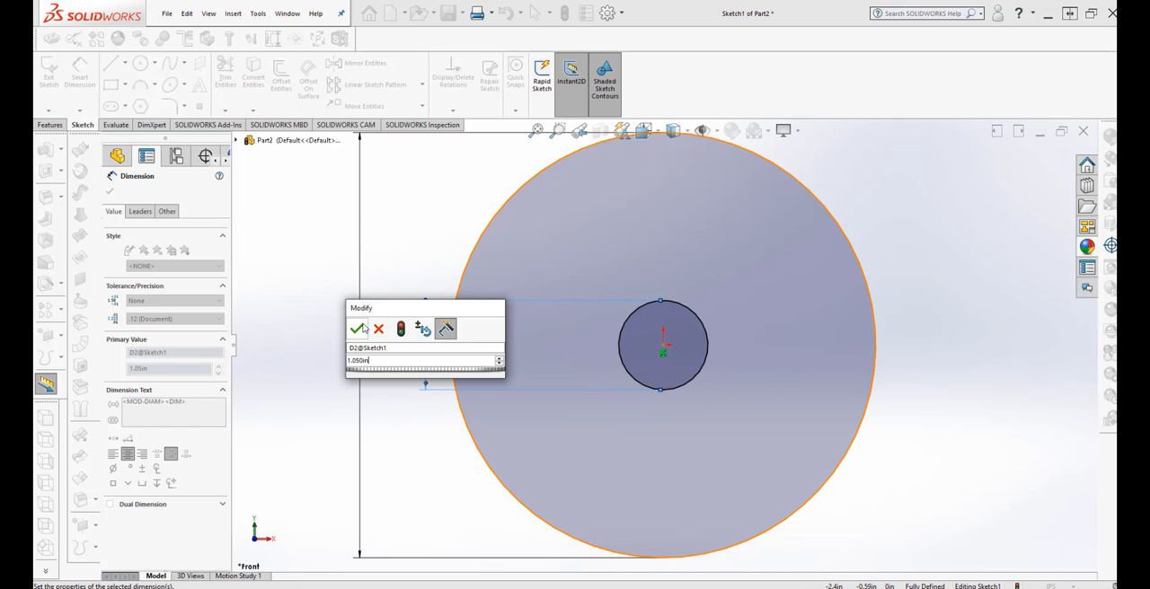
{"action": "left_click", "coordinate": [361, 329]}
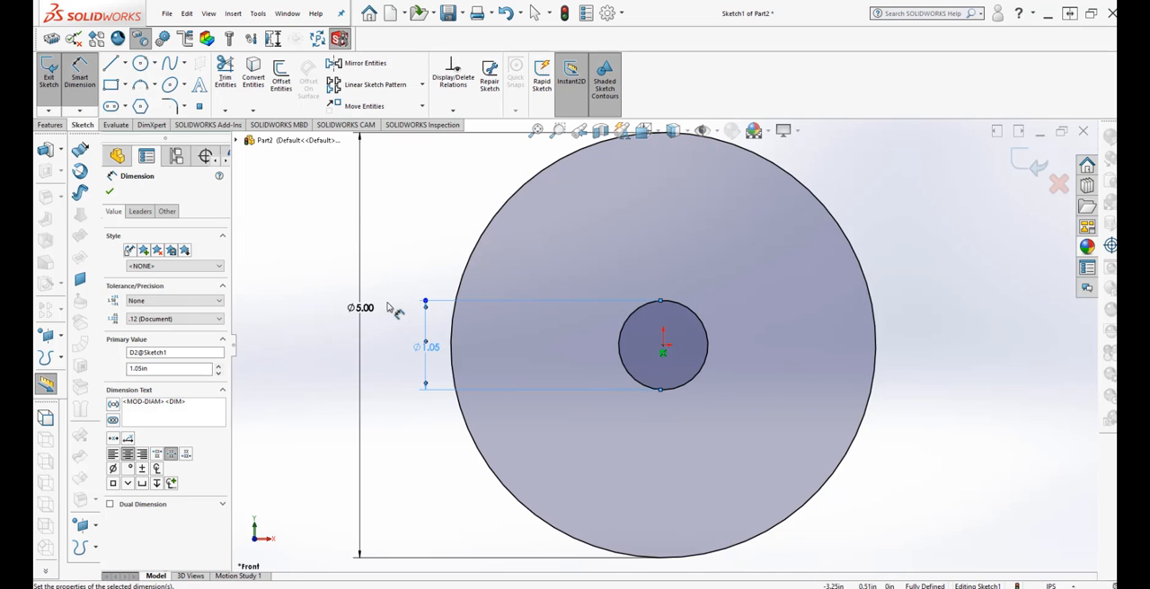
{"action": "left_click", "coordinate": [423, 254]}
Extrude the ring profile between the two circles as a boss, Mid Plane, to a depth of 0.75 in.
{"action": "scroll", "coordinate": [663, 334], "scroll_direction": "up", "scroll_amount": 2}
{"action": "mouse_move", "coordinate": [817, 402]}
{"action": "middle_mouse_down"}
{"action": "mouse_move", "coordinate": [781, 419]}
{"action": "mouse_move", "coordinate": [787, 432]}
{"action": "mouse_move", "coordinate": [725, 377]}
{"action": "middle_mouse_up"}
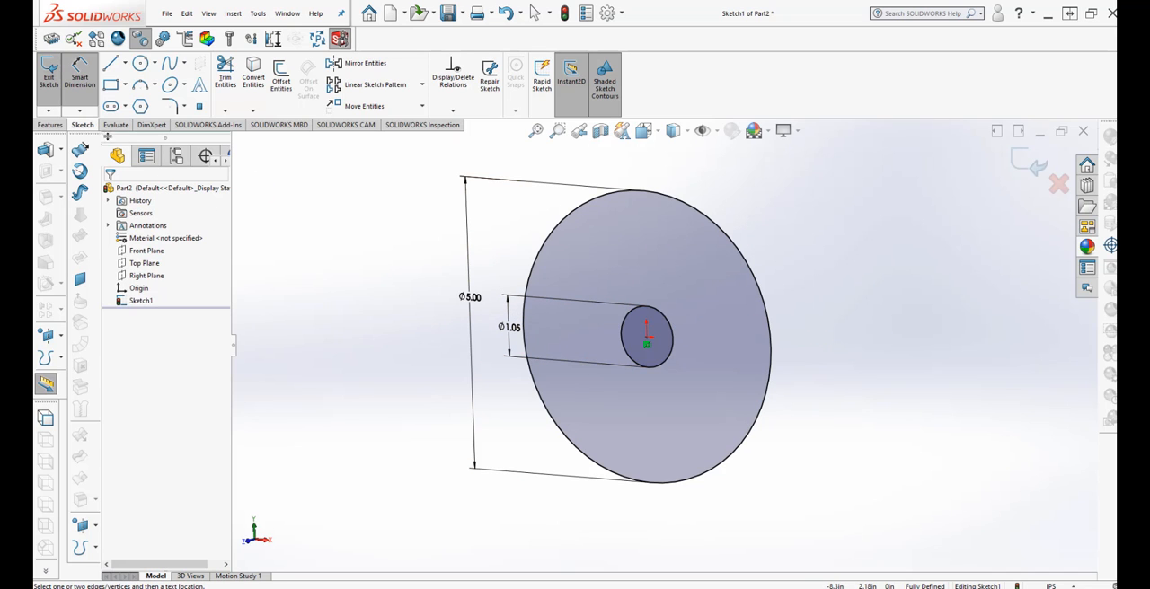
{"action": "left_click", "coordinate": [52, 126]}
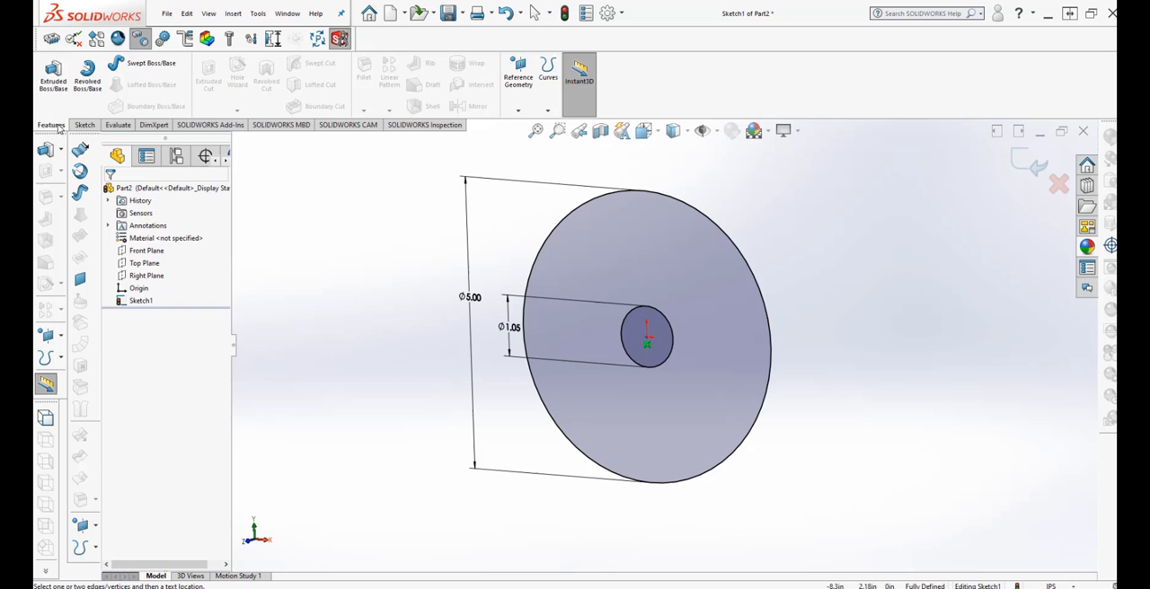
{"action": "left_click", "coordinate": [53, 76]}
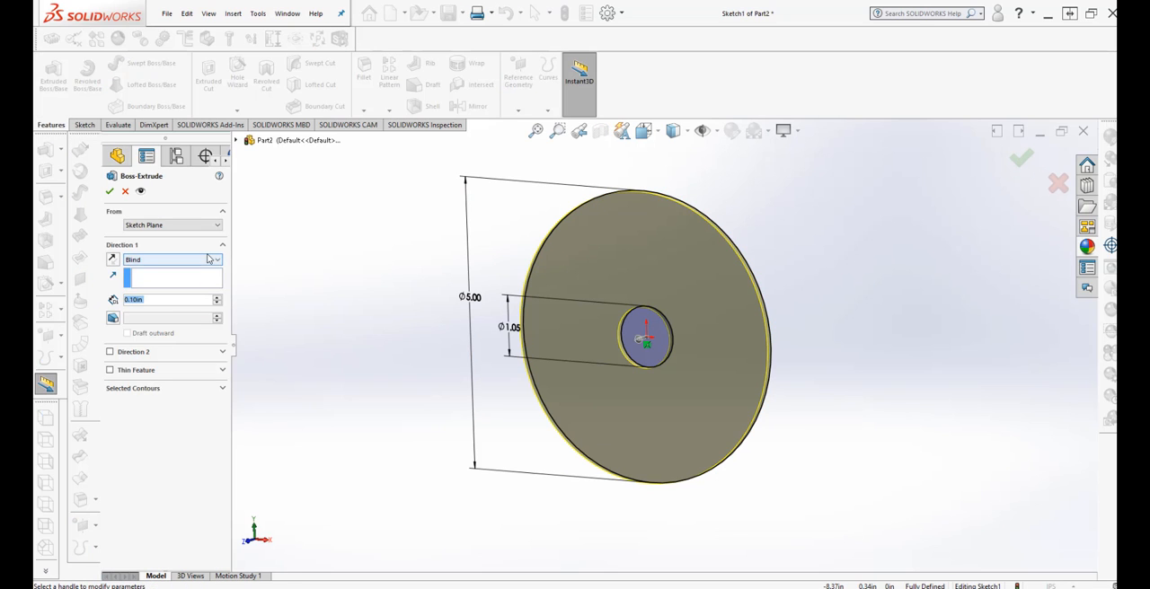
{"action": "left_click", "coordinate": [170, 259]}
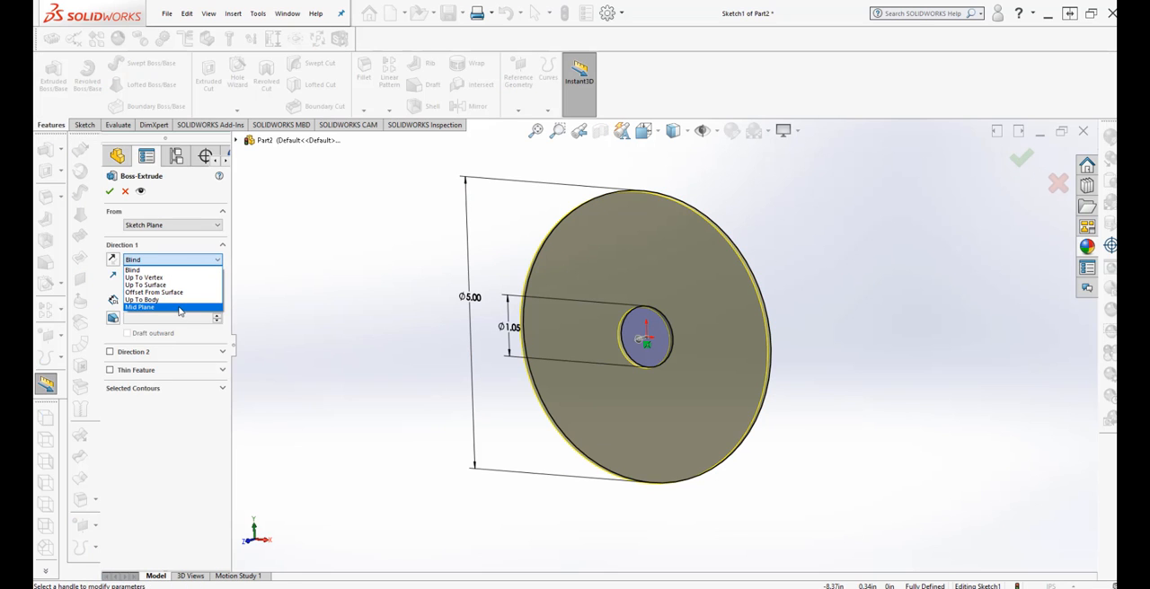
{"action": "left_click", "coordinate": [180, 308]}
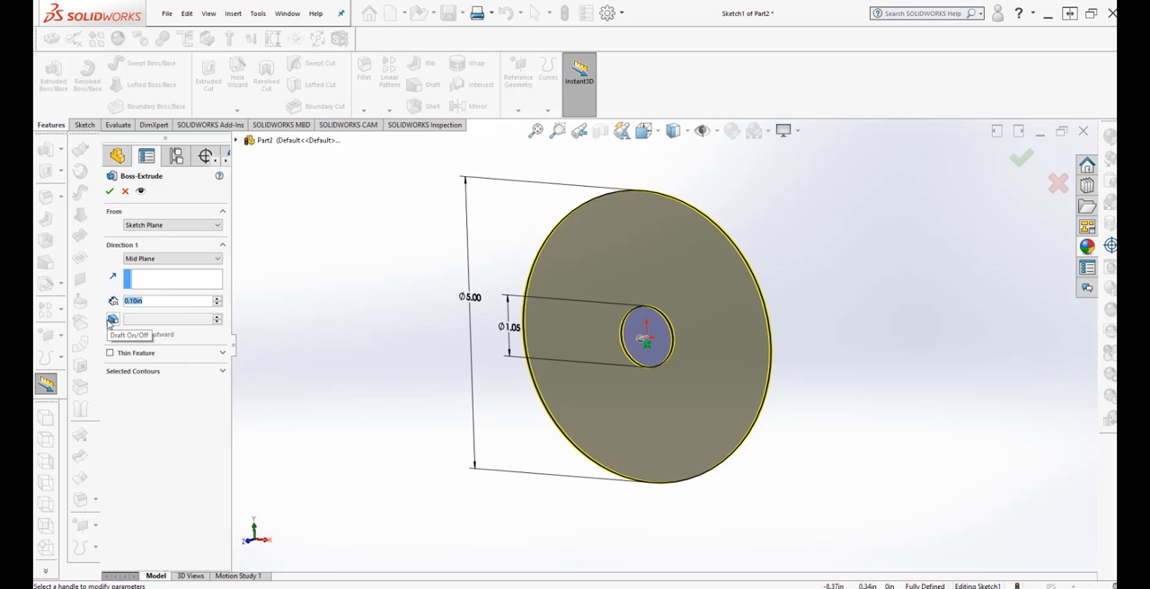
{"action": "type", "text": ".75"}
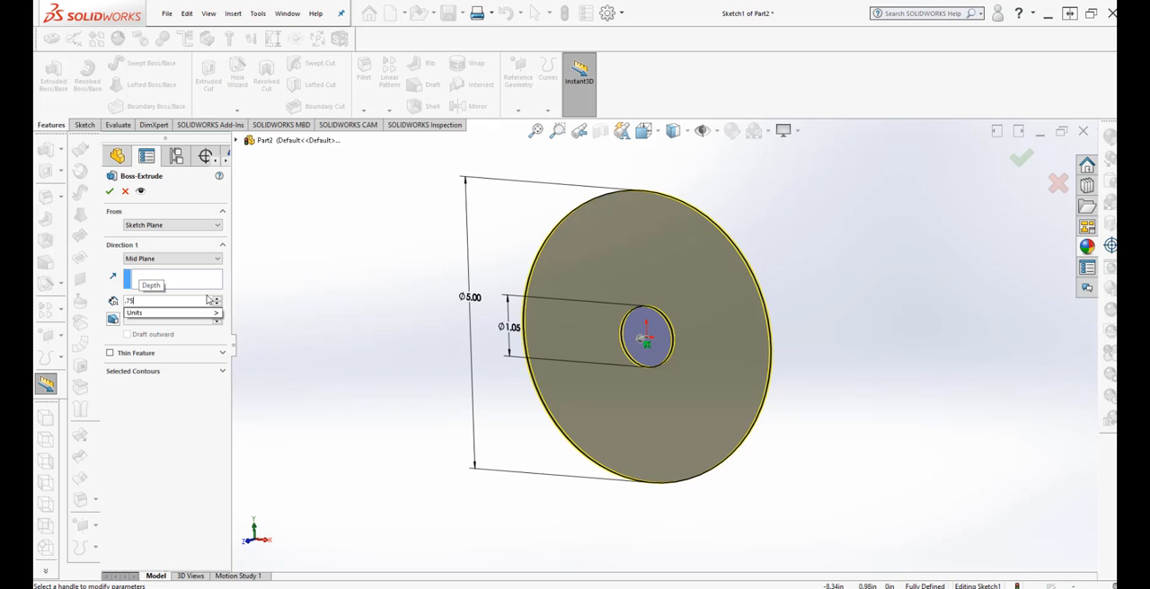
{"action": "mouse_move", "coordinate": [206, 314]}
{"action": "left_click", "coordinate": [253, 357]}
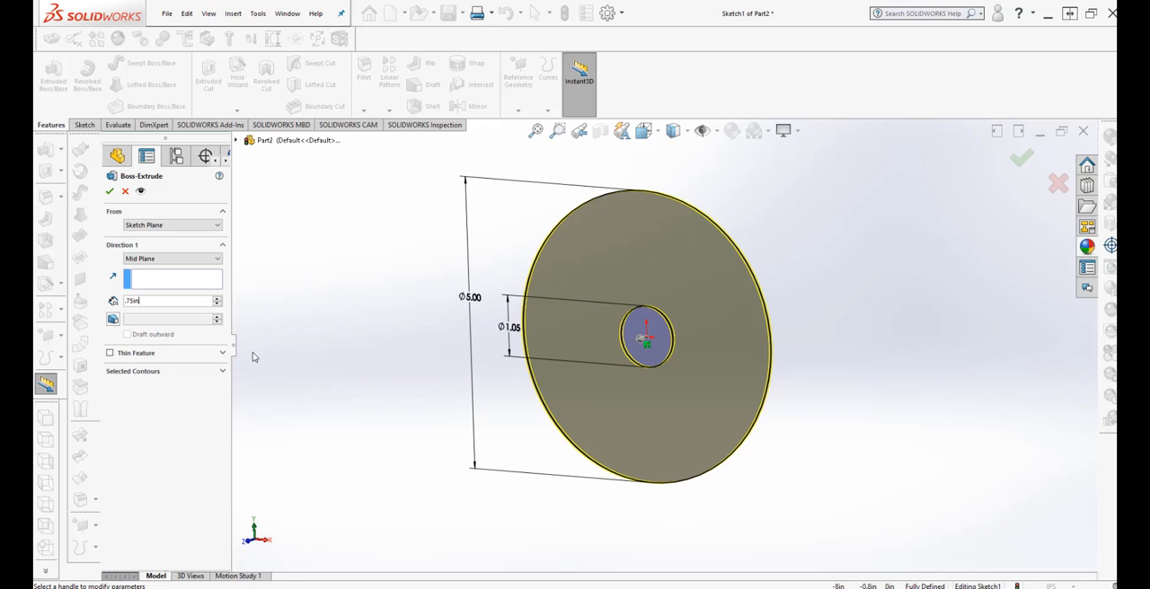
{"action": "middle_click_drag", "start_coordinate": [314, 344], "coordinate": [300, 378]}
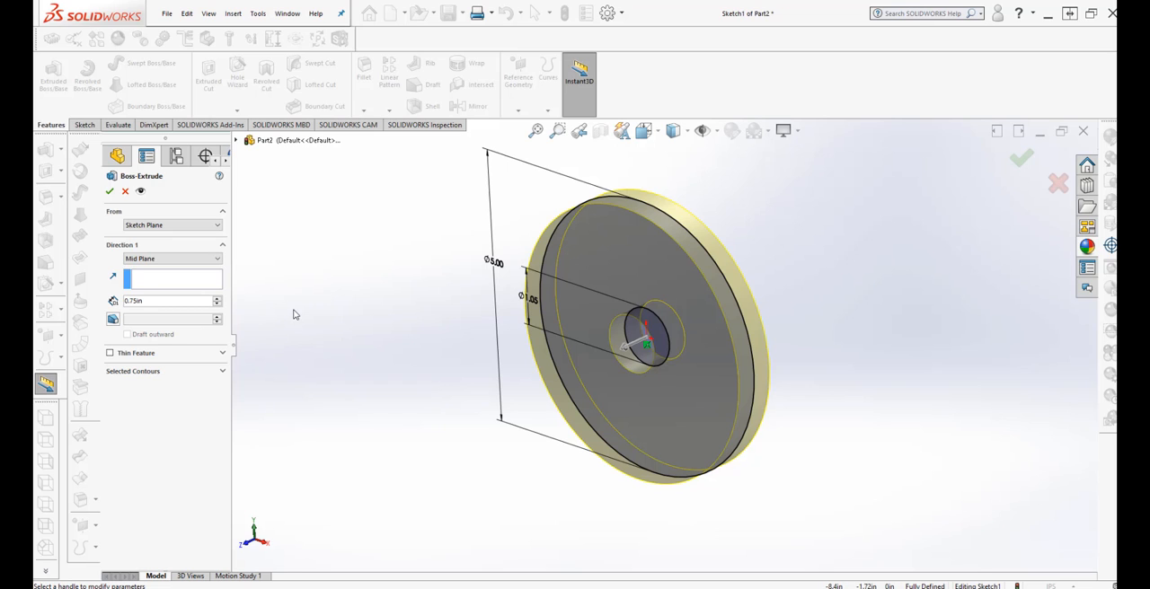
{"action": "left_click", "coordinate": [110, 192]}
{"action": "left_click", "coordinate": [398, 423]}
{"action": "scroll", "coordinate": [398, 423], "scroll_direction": "down", "scroll_amount": 1}
{"action": "middle_click_drag", "start_coordinate": [383, 419], "coordinate": [459, 429]}
{"action": "scroll", "coordinate": [459, 428], "scroll_direction": "up", "scroll_amount": 2}
{"action": "scroll", "coordinate": [827, 384], "scroll_direction": "down", "scroll_amount": 1}
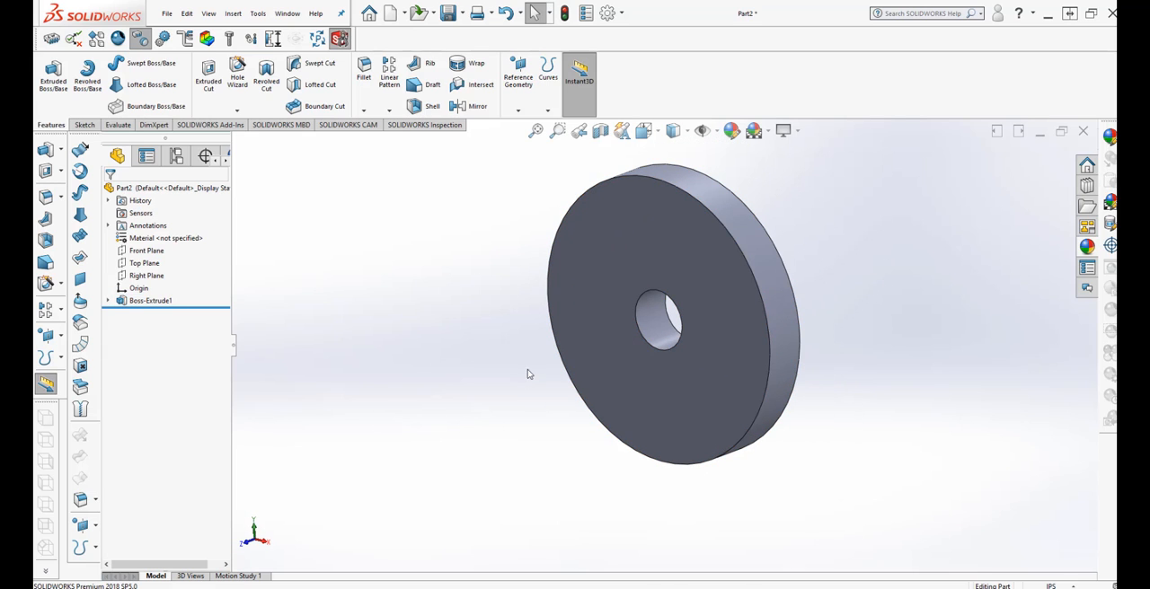
Chamfer both outer circular edges of the disc with a distance of 0.10 in at 45 degrees.
{"action": "left_click", "coordinate": [364, 110]}
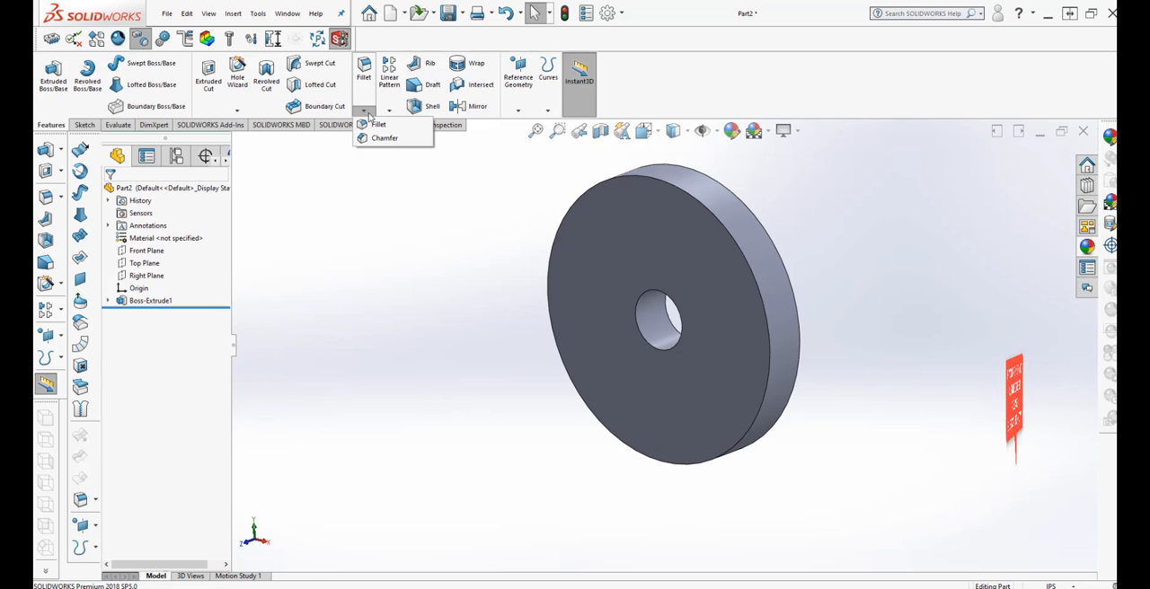
{"action": "left_click", "coordinate": [375, 139]}
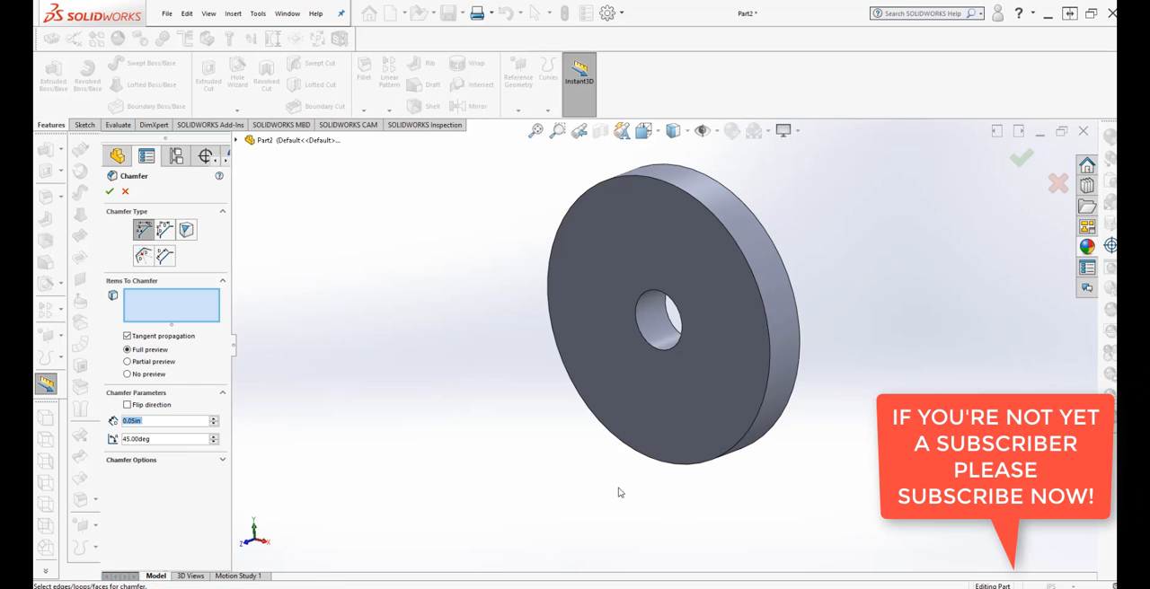
{"action": "left_click", "coordinate": [743, 463]}
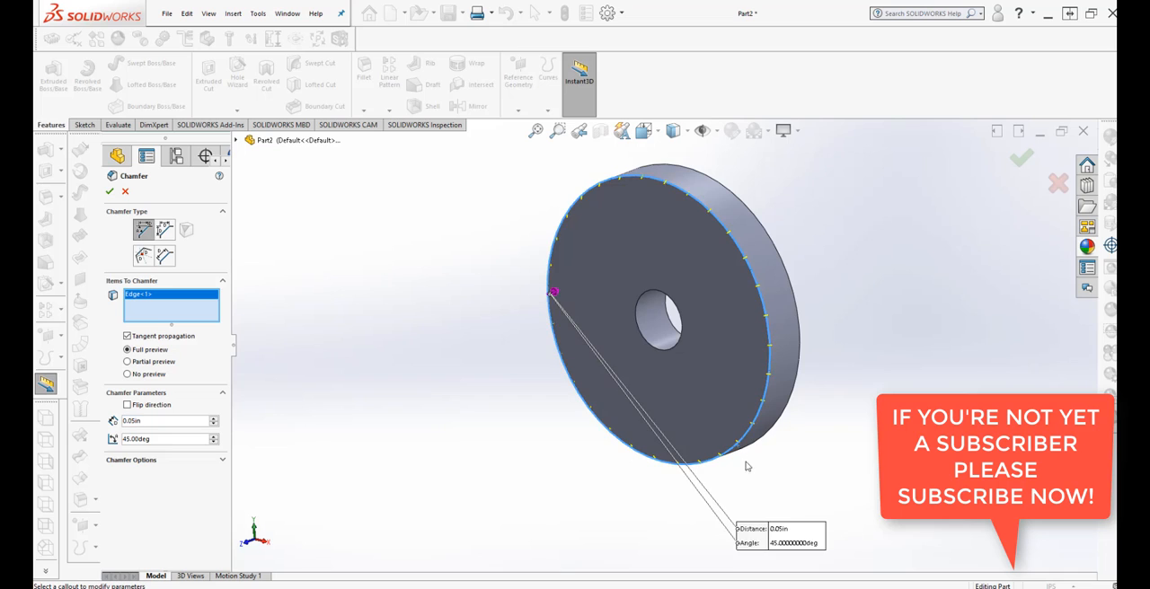
{"action": "middle_click_drag", "start_coordinate": [745, 464], "coordinate": [663, 454]}
{"action": "left_click", "coordinate": [663, 454]}
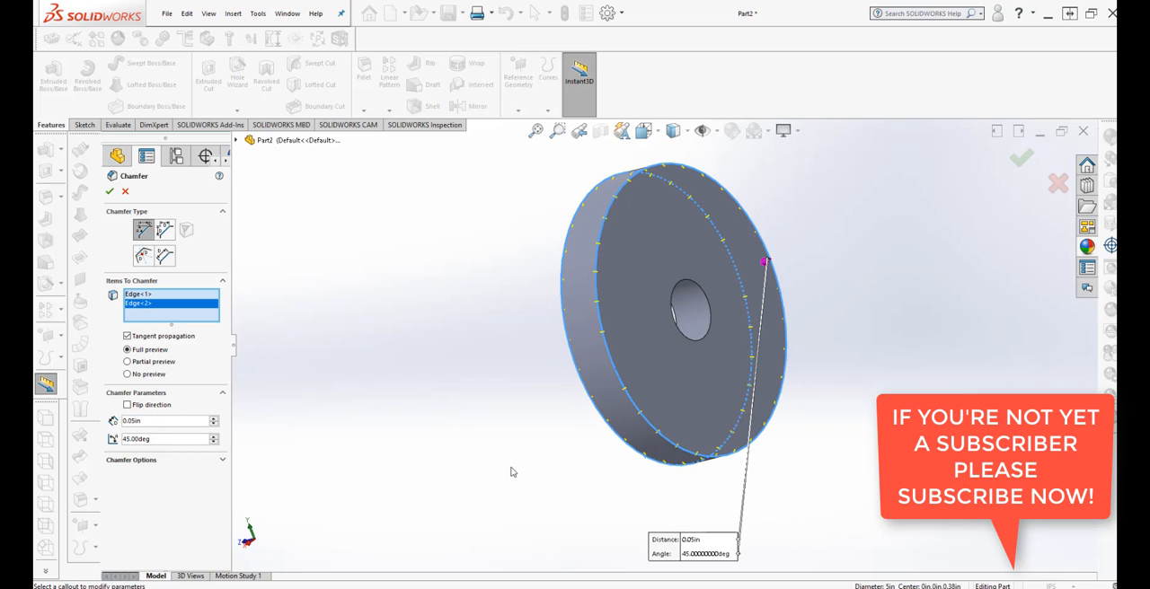
{"action": "middle_click_drag", "start_coordinate": [512, 472], "coordinate": [626, 413]}
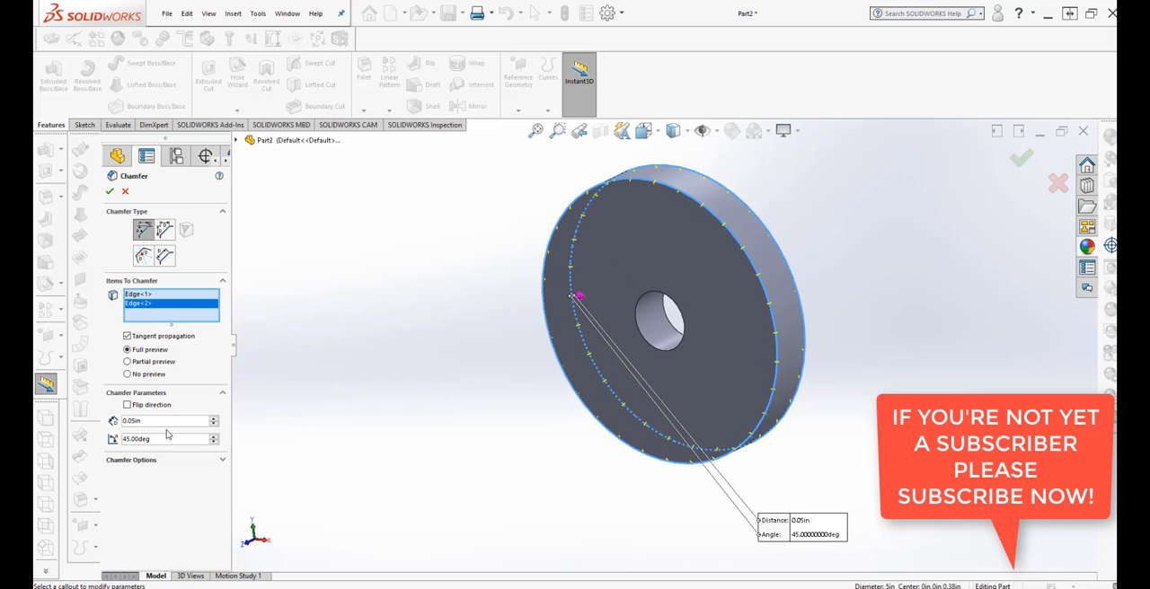
{"action": "double_click", "coordinate": [145, 421]}
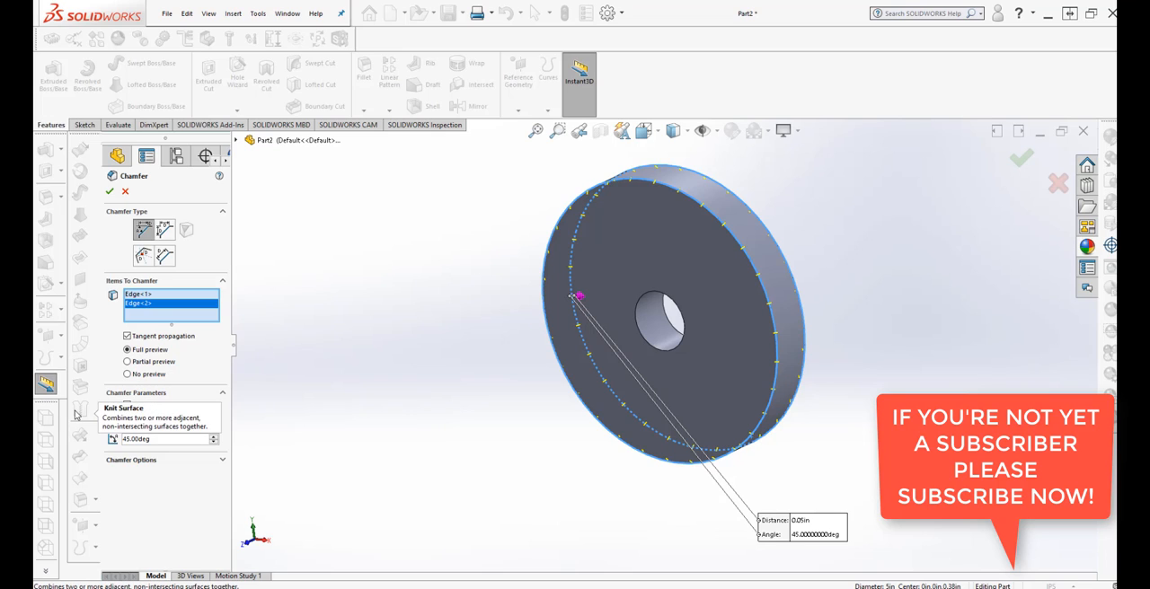
{"action": "type", "text": ".10"}
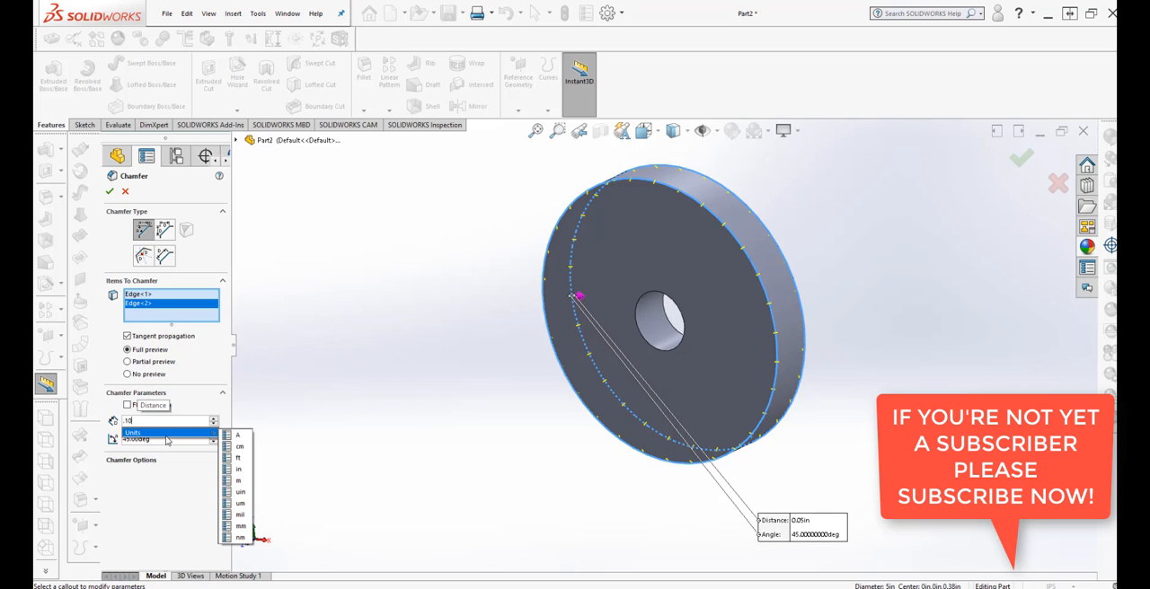
{"action": "left_click", "coordinate": [232, 470]}
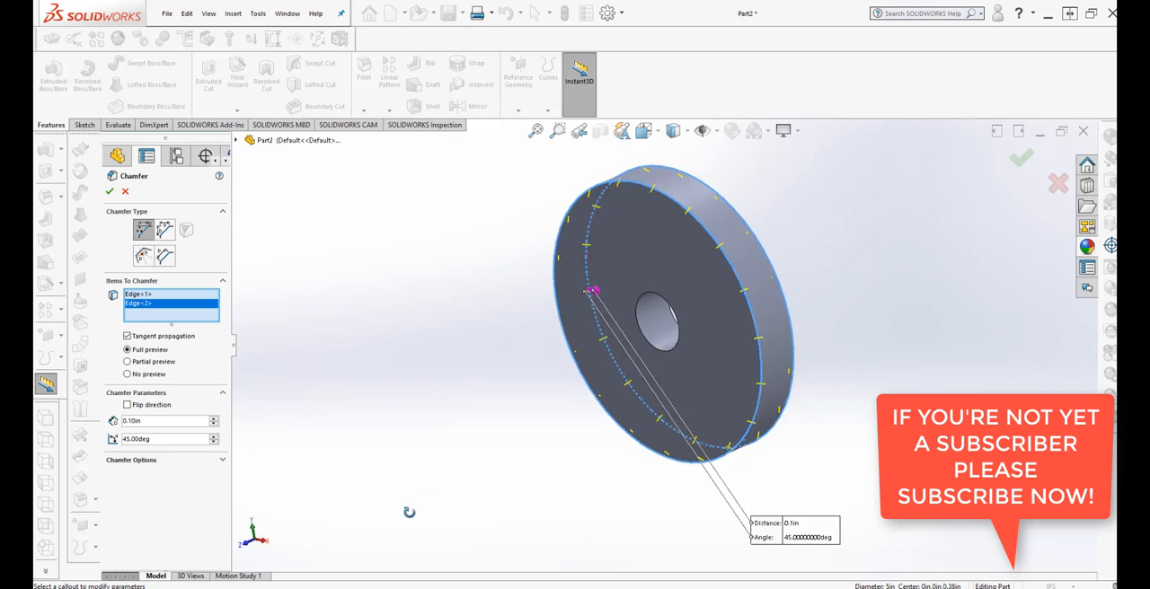
{"action": "scroll", "coordinate": [727, 261], "scroll_direction": "down", "scroll_amount": 3}
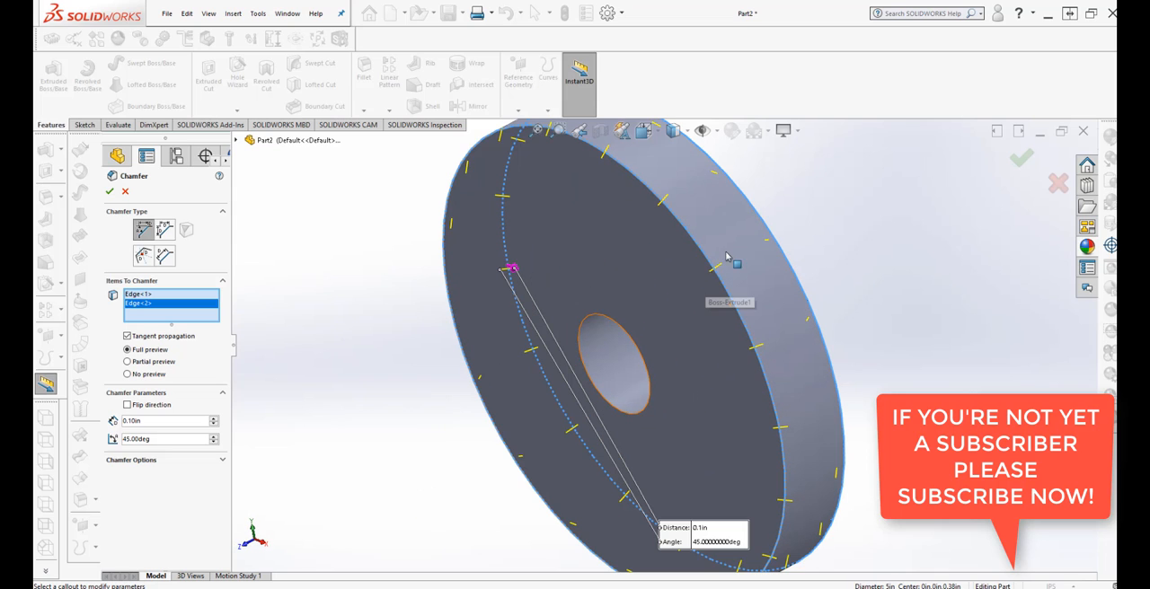
{"action": "scroll", "coordinate": [676, 346], "scroll_direction": "up", "scroll_amount": 3}
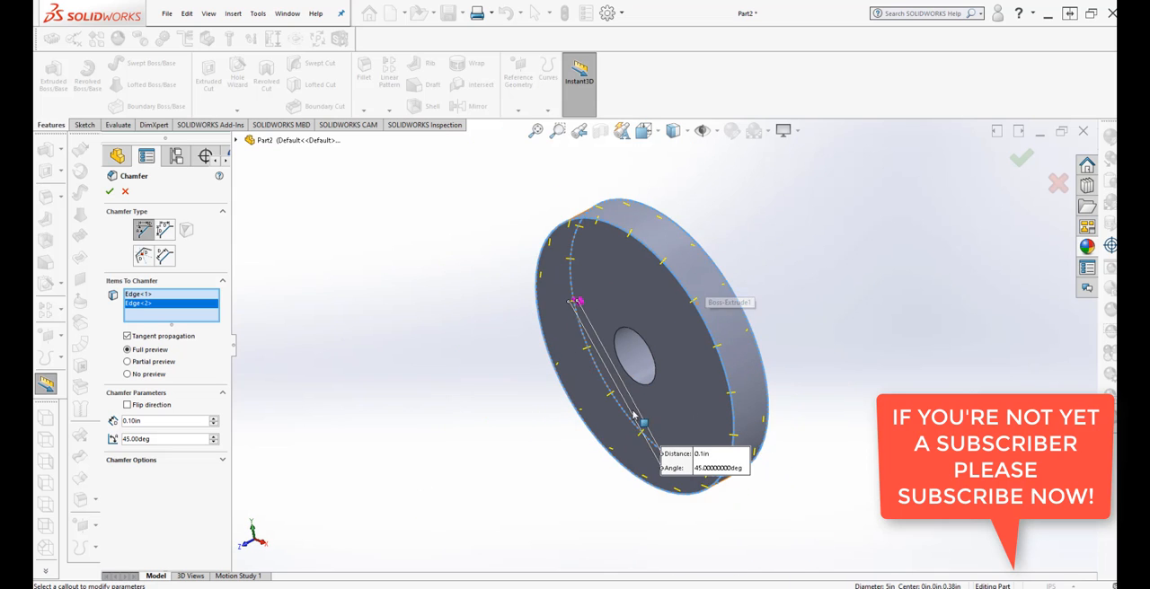
{"action": "middle_click_drag", "start_coordinate": [633, 415], "coordinate": [486, 414]}
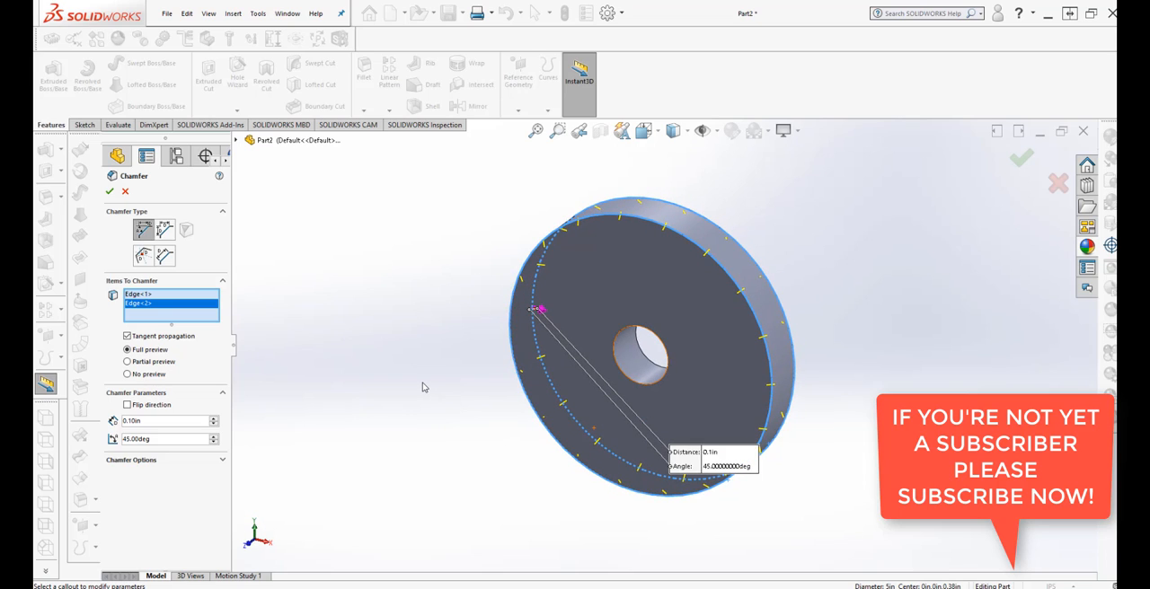
{"action": "mouse_move", "coordinate": [423, 385]}
{"action": "middle_mouse_down"}
{"action": "mouse_move", "coordinate": [437, 367]}
{"action": "mouse_move", "coordinate": [437, 377]}
{"action": "middle_mouse_up"}
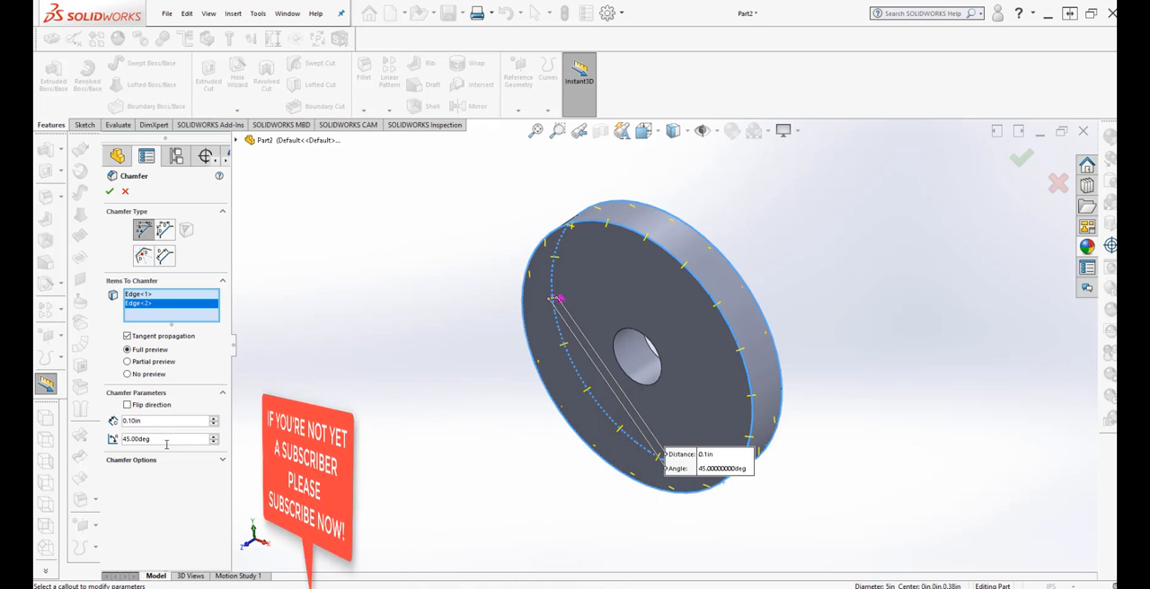
{"action": "left_click", "coordinate": [110, 192]}
Start a sketch on the disc's front face, viewed normal to it, and convert the centre hole's edge into a sketch circle.
{"action": "middle_click_drag", "start_coordinate": [398, 410], "coordinate": [388, 290]}
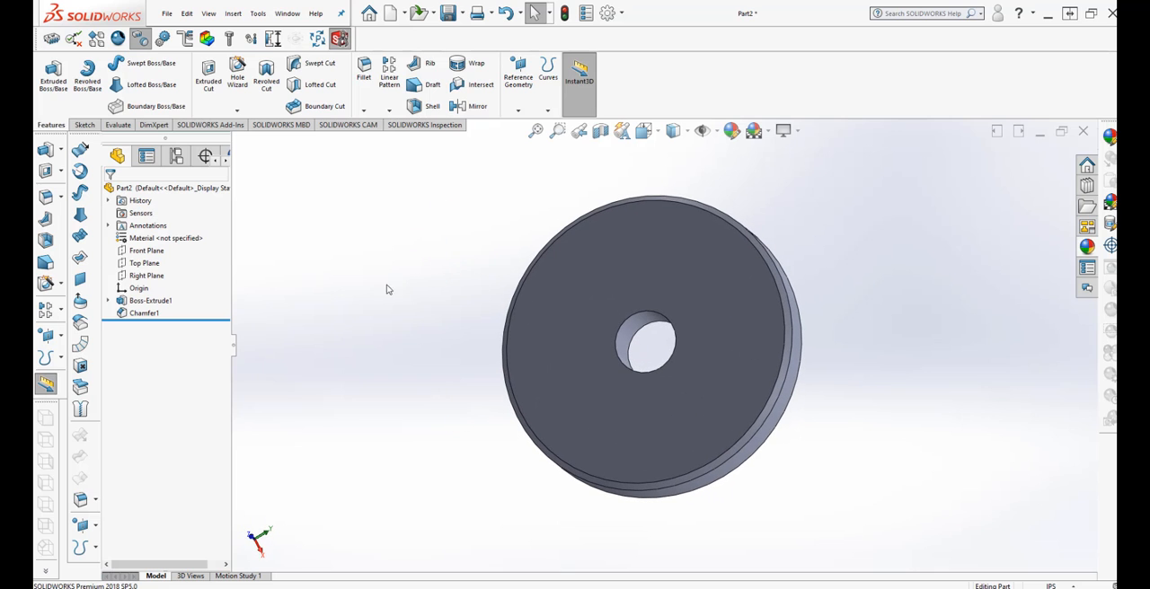
{"action": "right_click", "coordinate": [611, 304]}
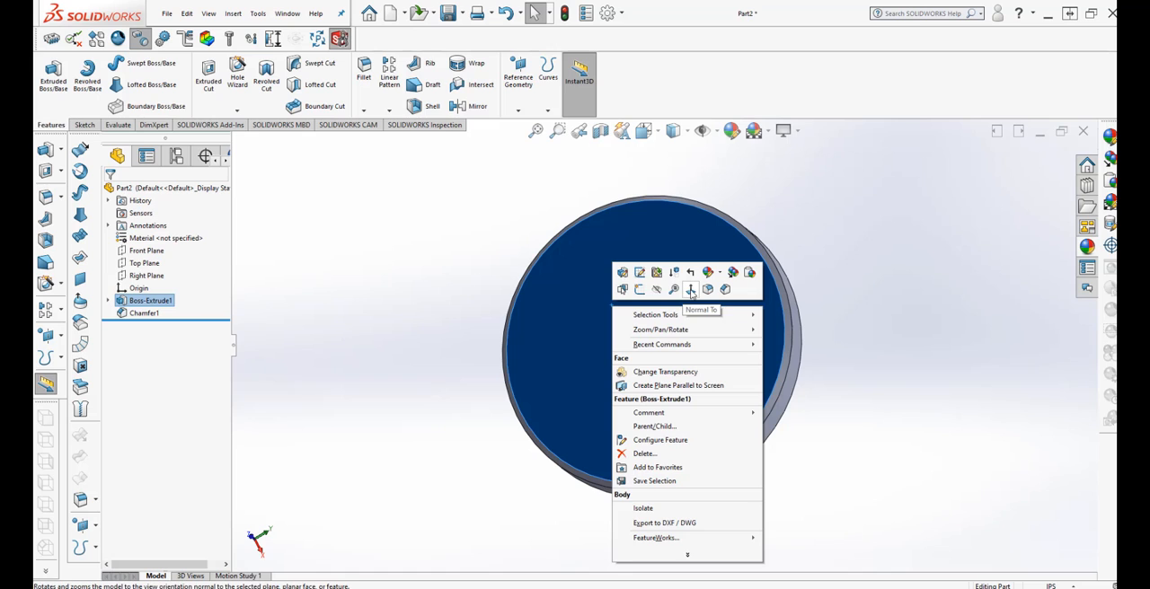
{"action": "left_click", "coordinate": [691, 290]}
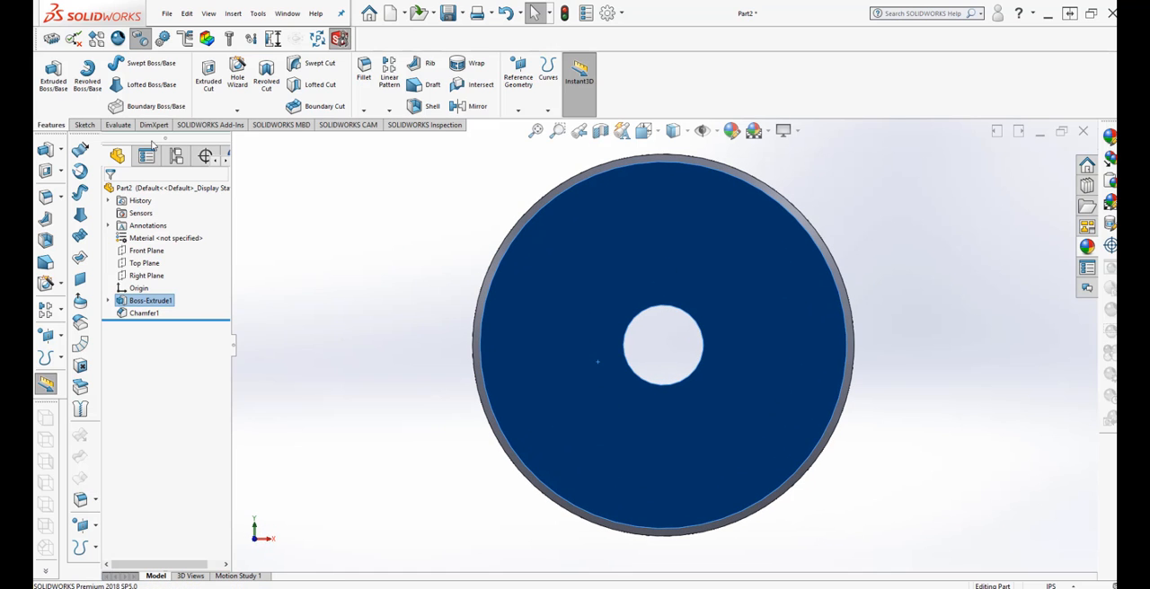
{"action": "left_click", "coordinate": [85, 125]}
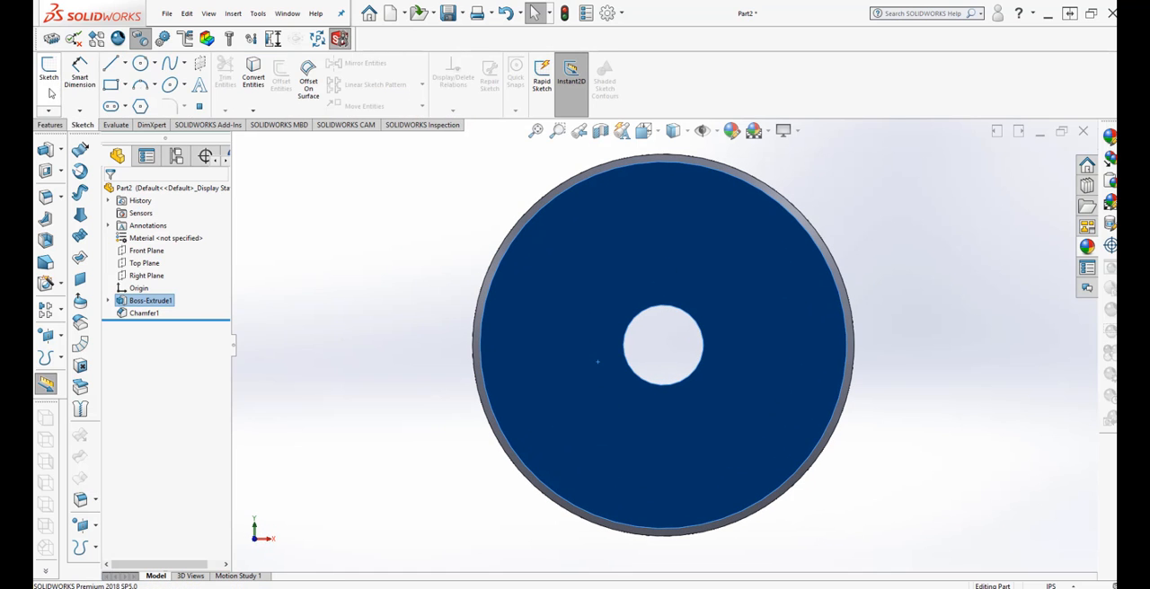
{"action": "left_click", "coordinate": [50, 74]}
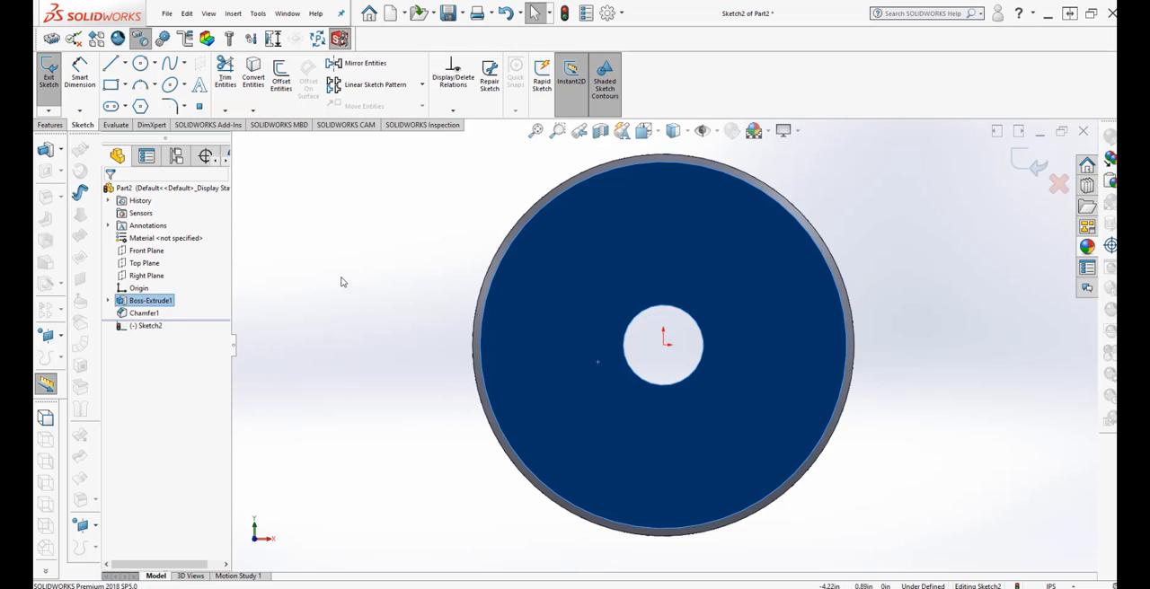
{"action": "left_click", "coordinate": [350, 212]}
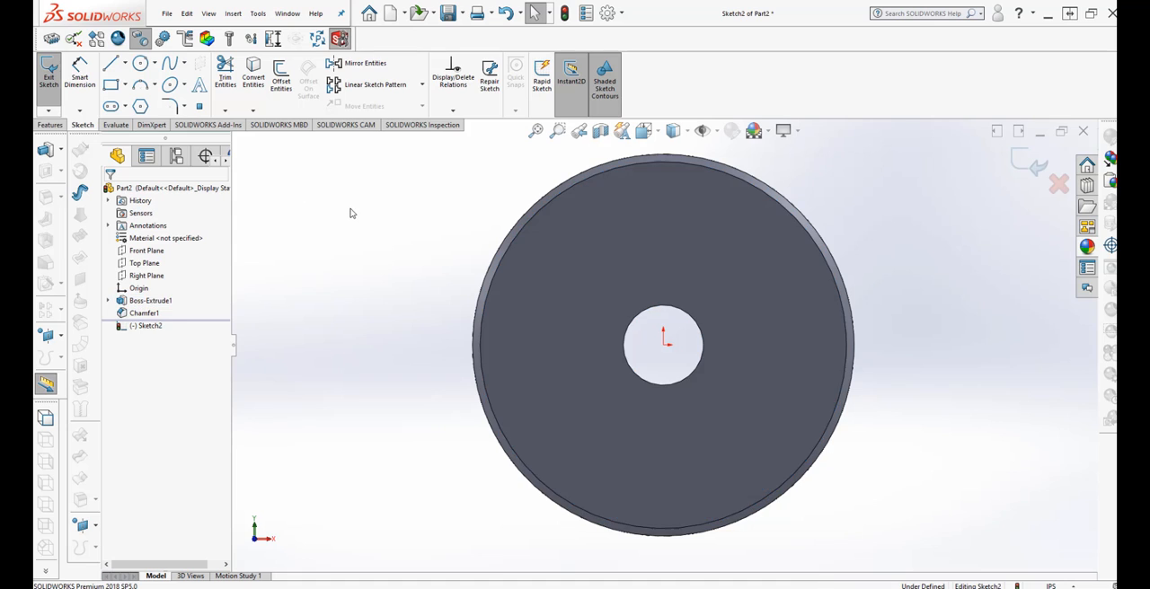
{"action": "left_click", "coordinate": [630, 330]}
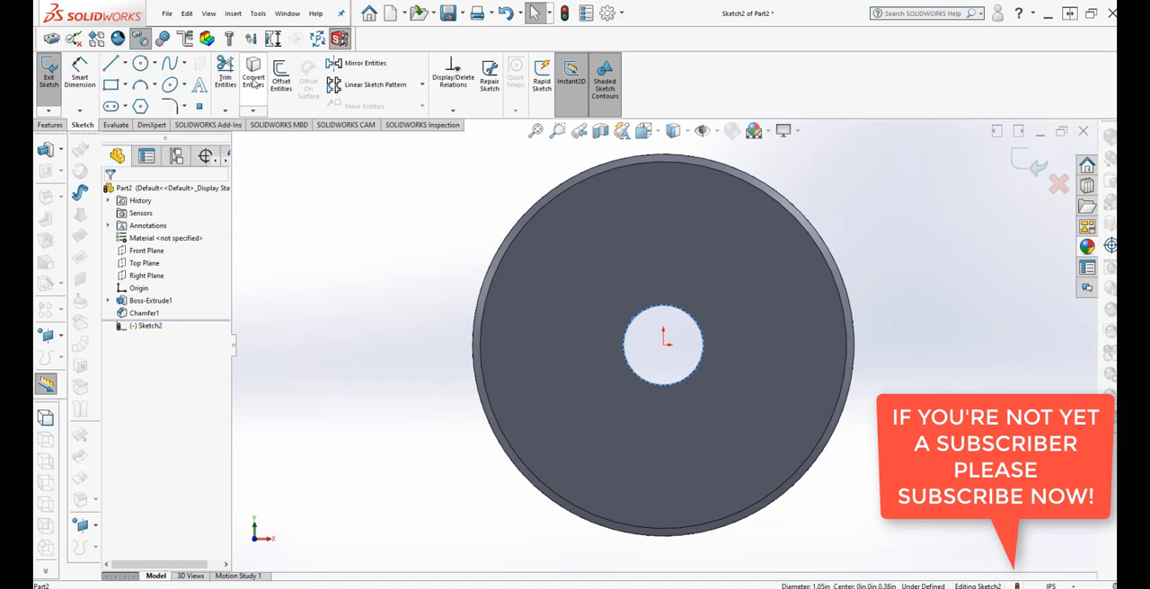
{"action": "left_click", "coordinate": [254, 77]}
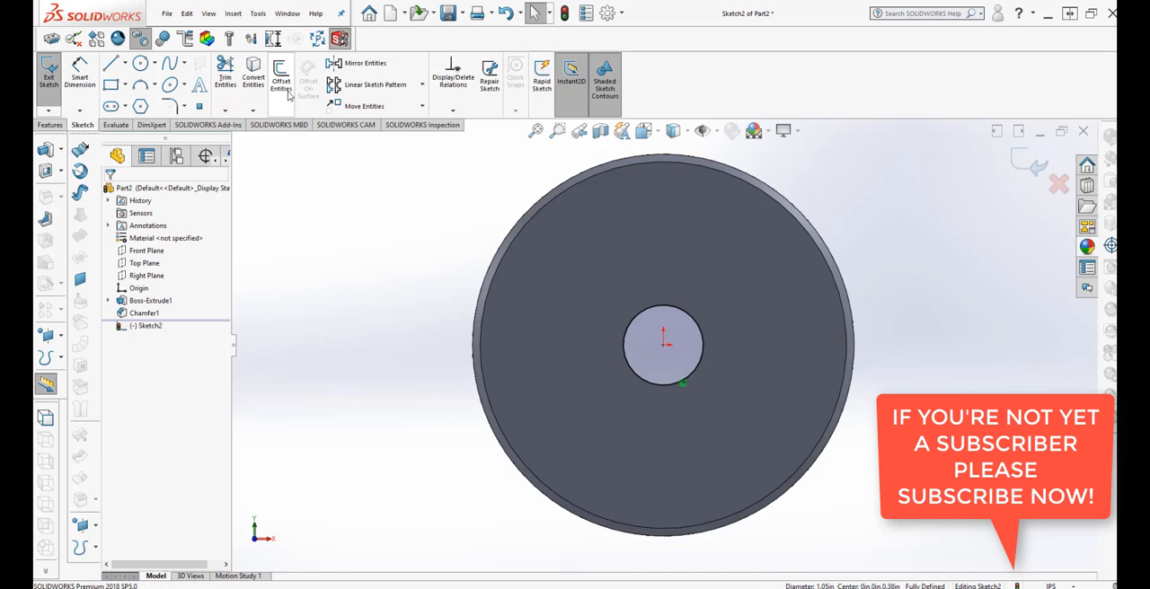
Offset the converted hole circle outward by 0.25 in to form a ring around the centre hole.
{"action": "left_click", "coordinate": [281, 81]}
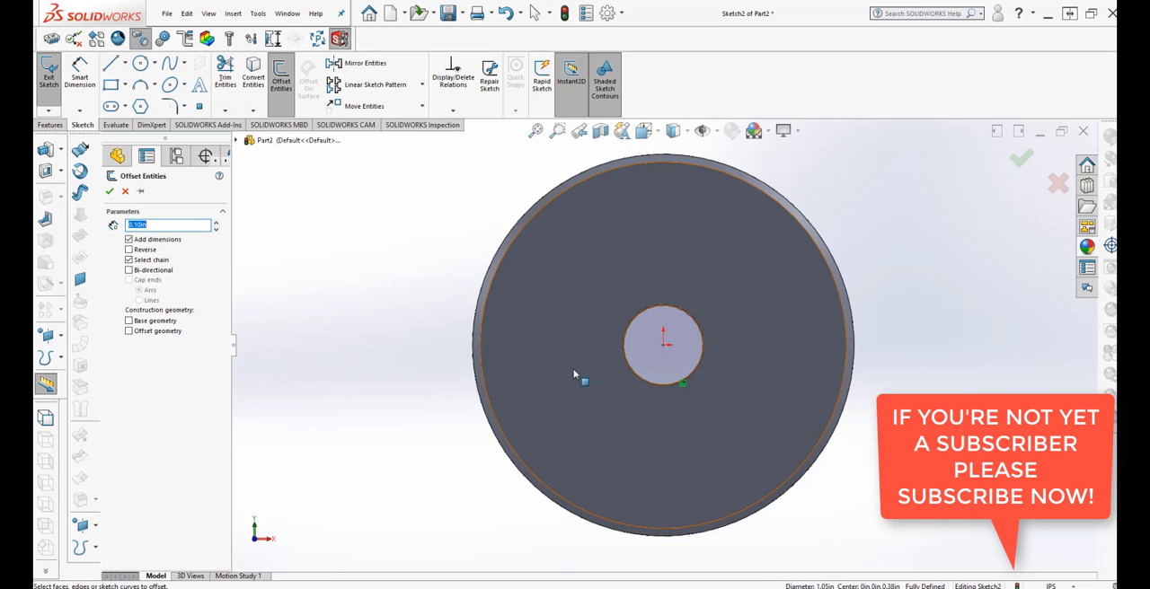
{"action": "left_click", "coordinate": [622, 362]}
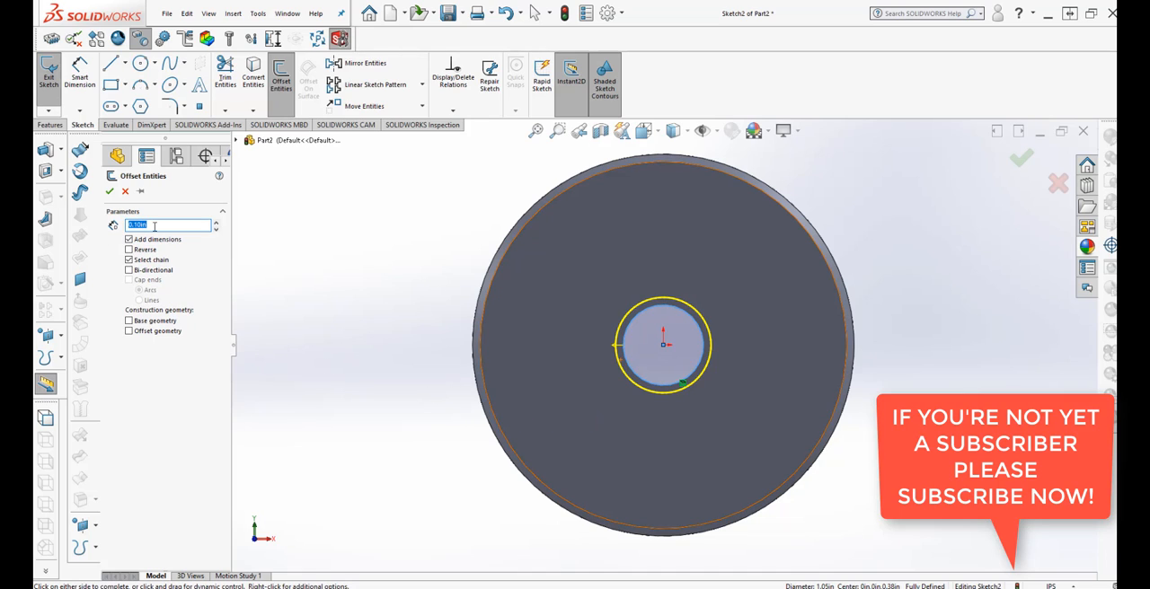
{"action": "left_click_drag", "start_coordinate": [155, 223], "coordinate": [117, 222]}
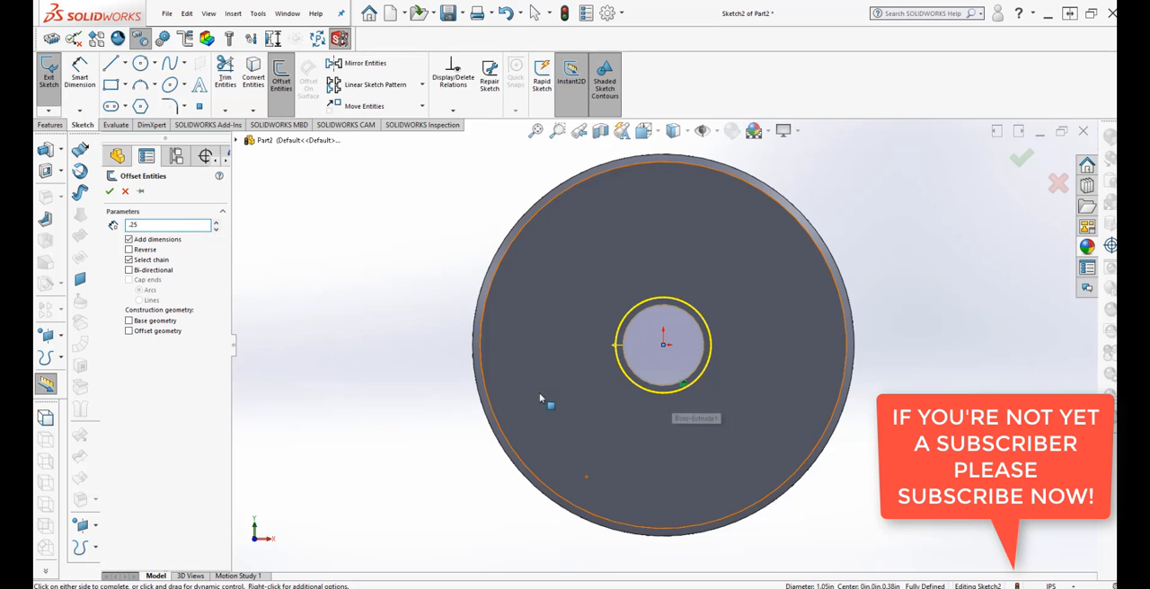
{"action": "key", "text": "Return"}
{"action": "left_click", "coordinate": [149, 411]}
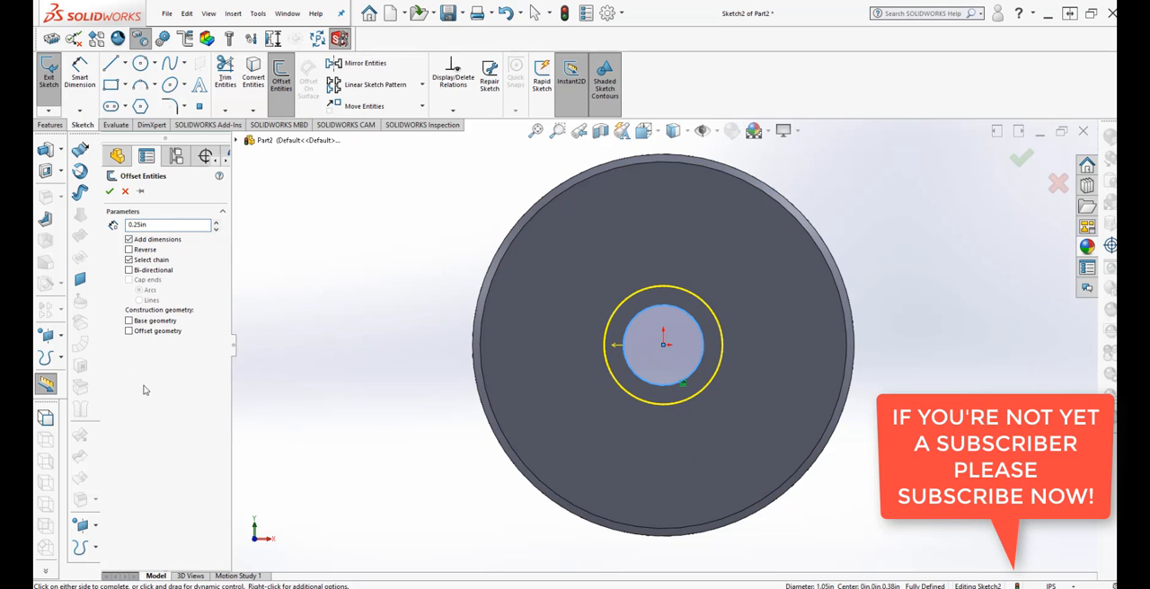
{"action": "left_click", "coordinate": [110, 192]}
{"action": "middle_click_drag", "start_coordinate": [443, 477], "coordinate": [416, 565]}
{"action": "scroll", "coordinate": [585, 440], "scroll_direction": "down", "scroll_amount": 2}
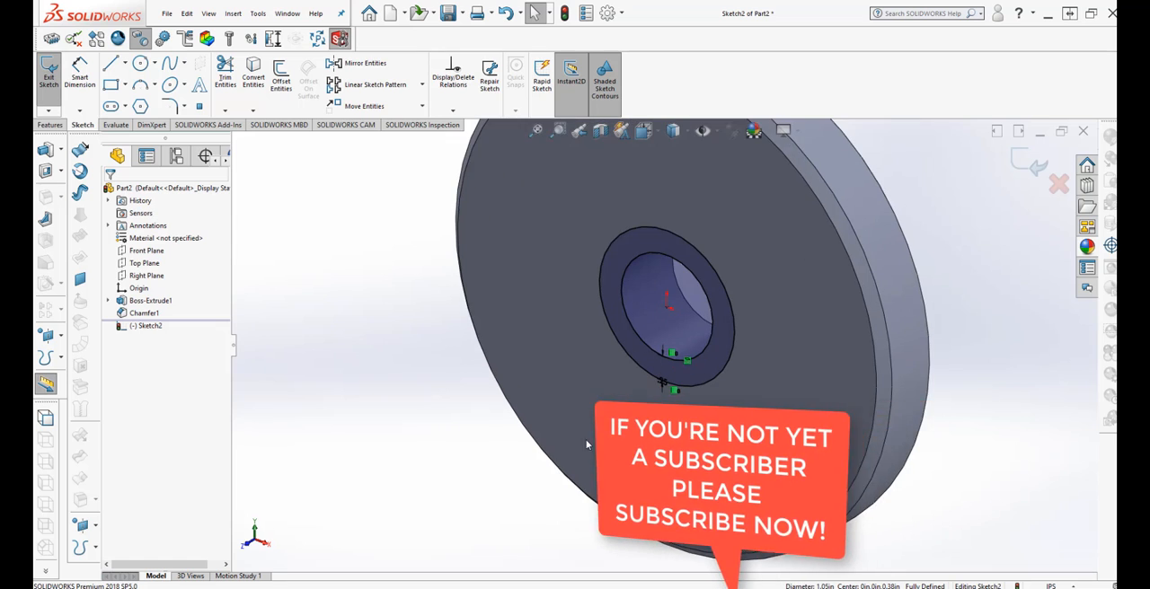
{"action": "scroll", "coordinate": [586, 439], "scroll_direction": "up", "scroll_amount": 3}
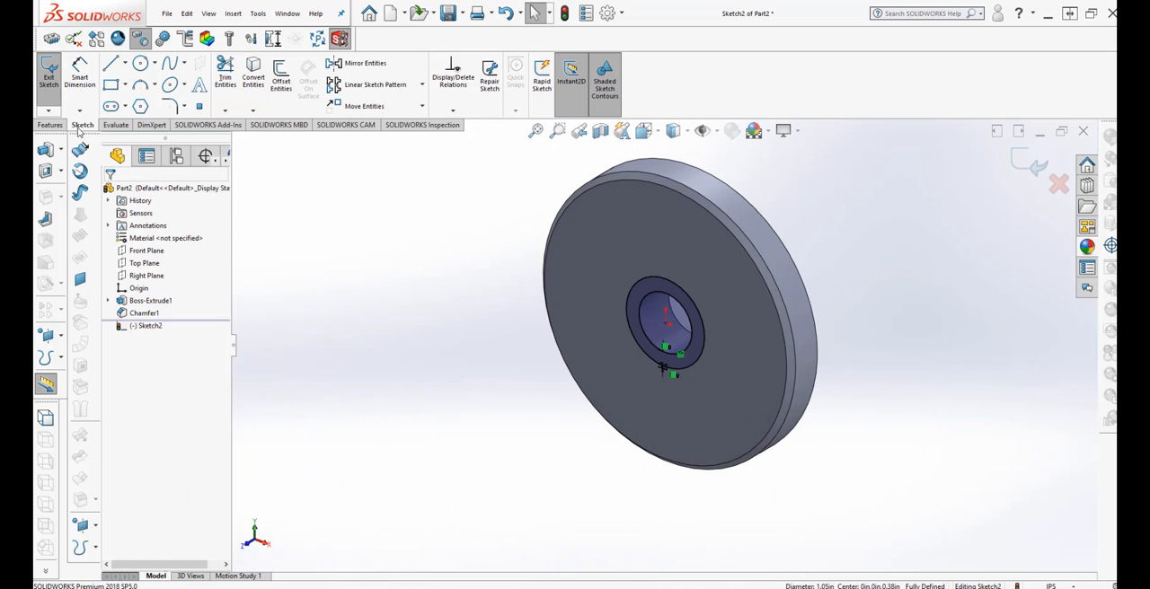
Extrude the ring sketch as a Blind boss 0.75 in deep, merged with the disc, with a 1° outward draft.
{"action": "left_click", "coordinate": [50, 125]}
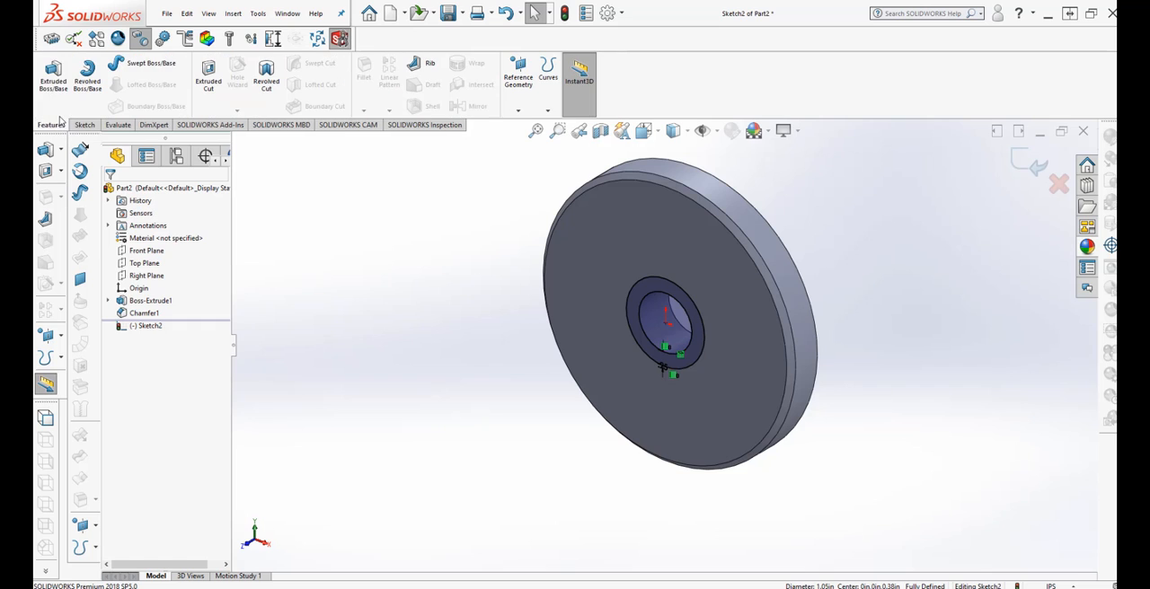
{"action": "left_click", "coordinate": [53, 72]}
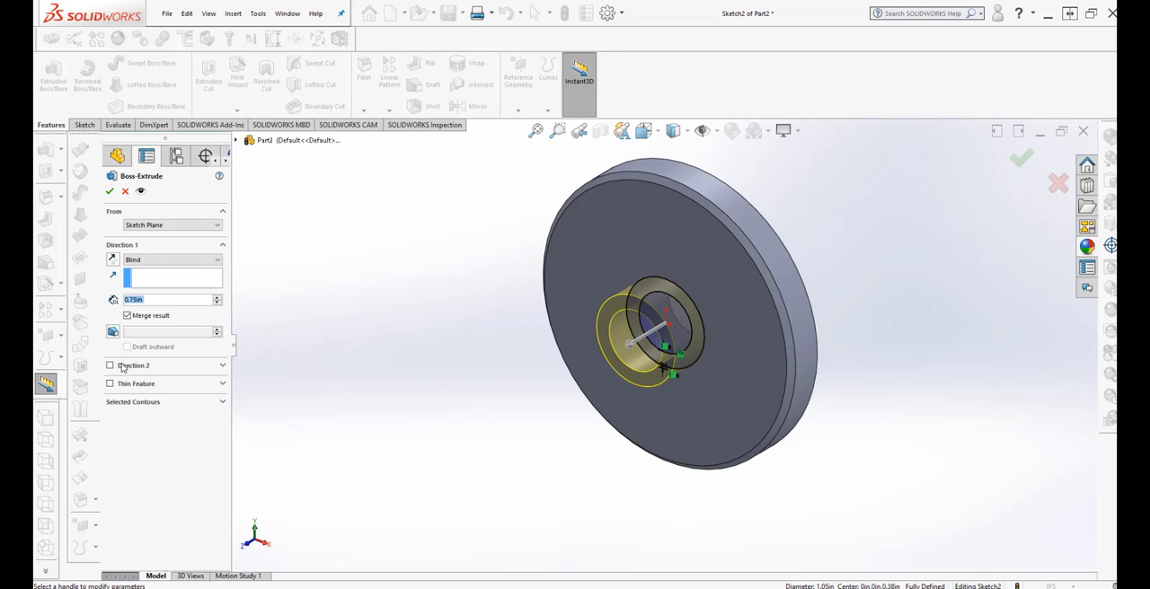
{"action": "middle_click_drag", "start_coordinate": [603, 493], "coordinate": [567, 454]}
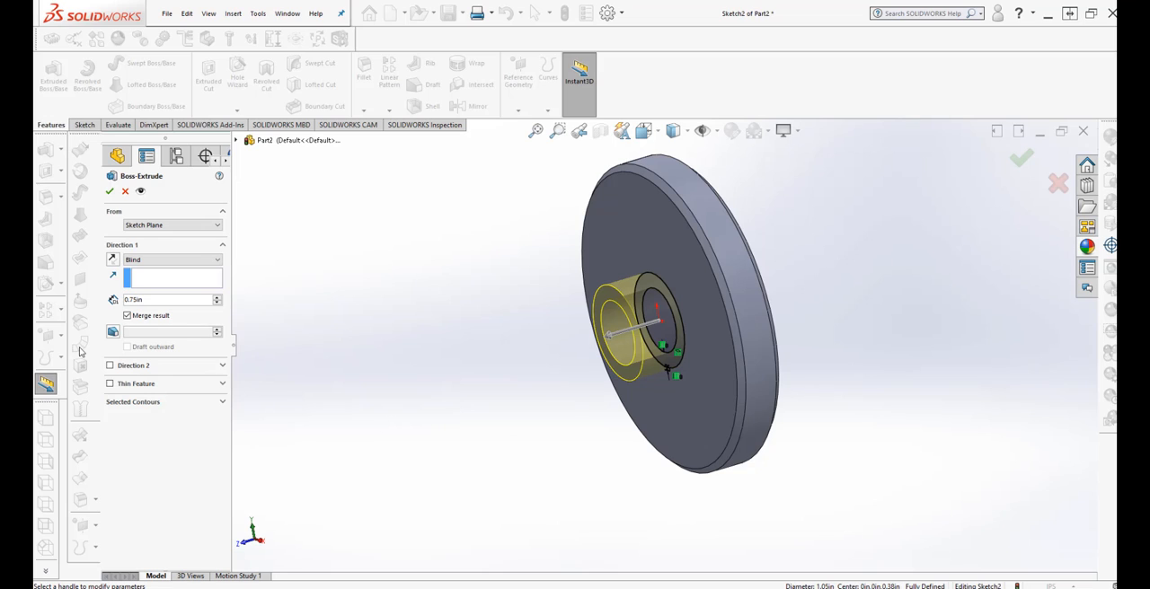
{"action": "left_click", "coordinate": [115, 333]}
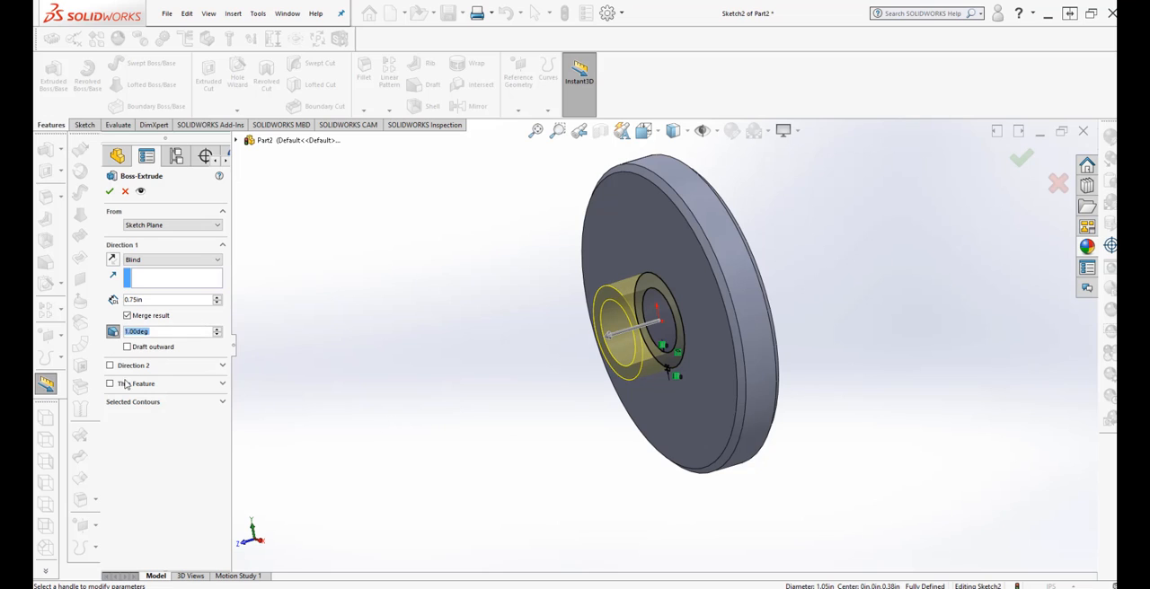
{"action": "left_click", "coordinate": [216, 331]}
{"action": "left_click", "coordinate": [170, 332]}
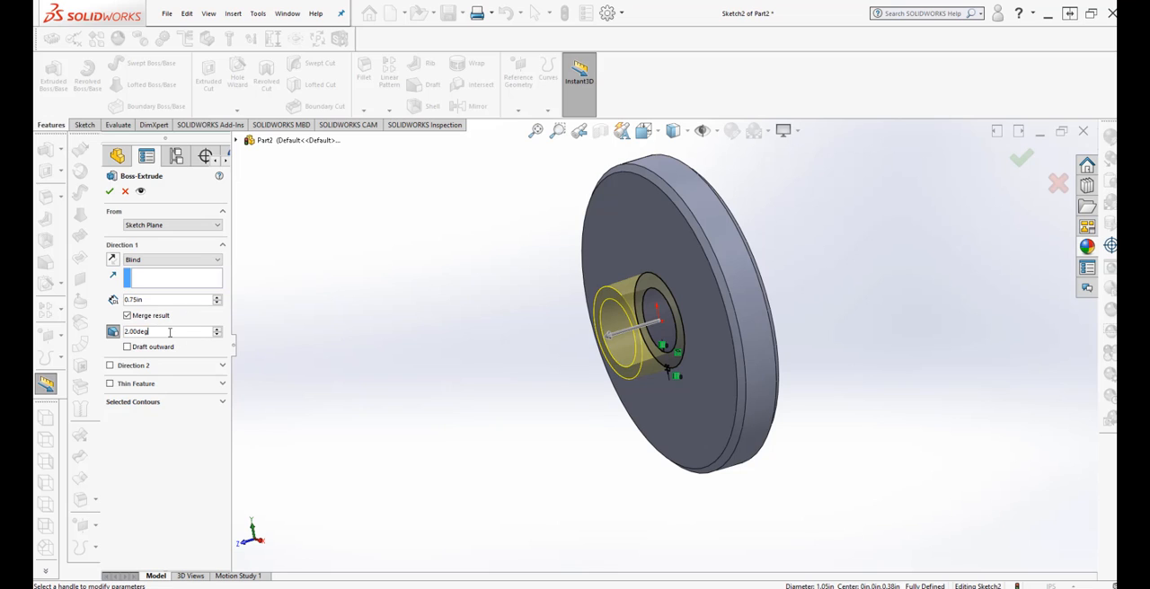
{"action": "left_click", "coordinate": [127, 347]}
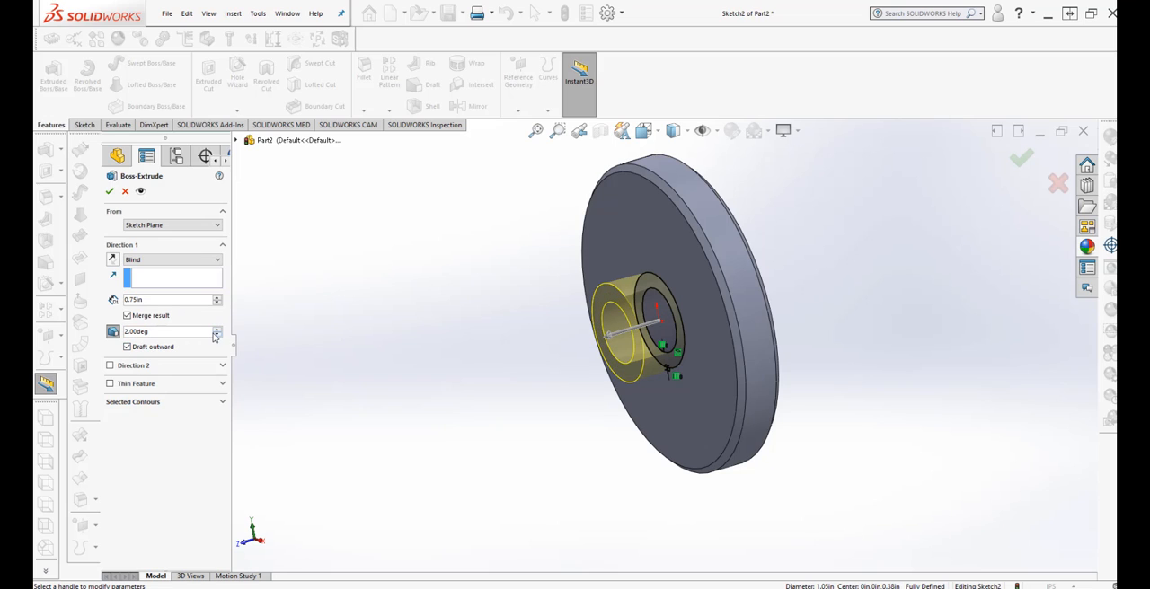
{"action": "left_click", "coordinate": [215, 331]}
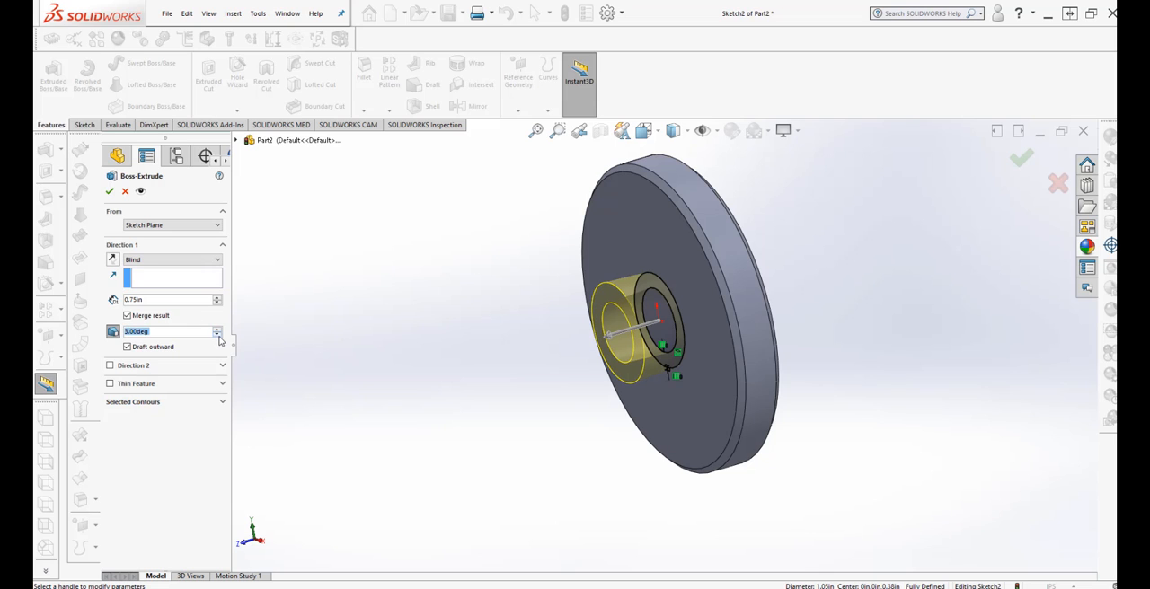
{"action": "left_click", "coordinate": [217, 335]}
{"action": "left_click", "coordinate": [217, 335]}
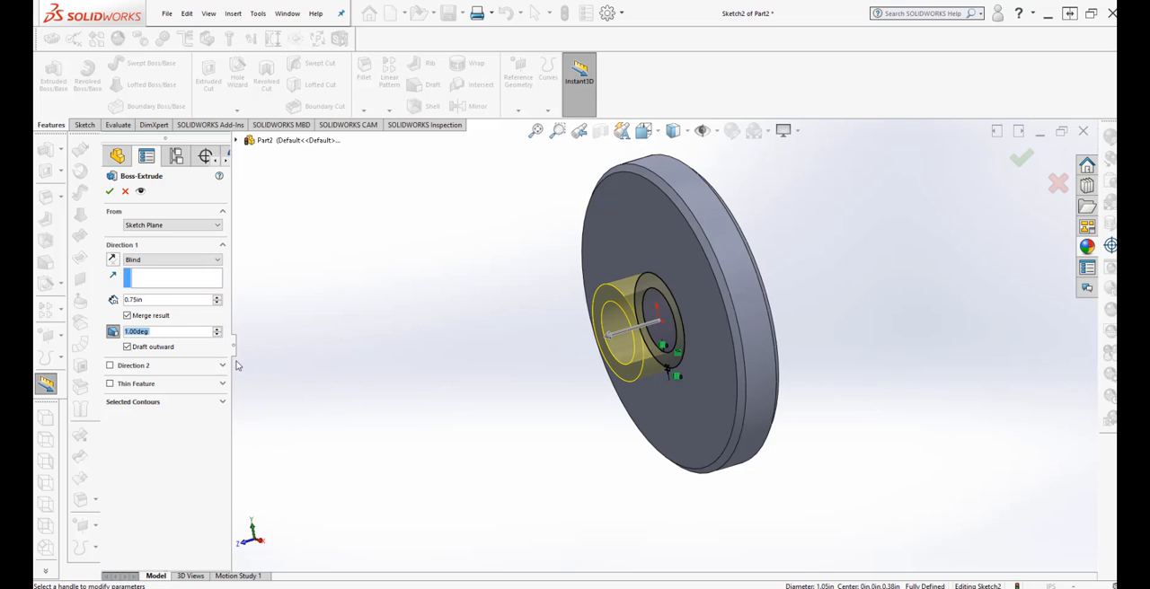
{"action": "mouse_move", "coordinate": [238, 365]}
{"action": "middle_mouse_down"}
{"action": "mouse_move", "coordinate": [459, 365]}
{"action": "mouse_move", "coordinate": [510, 176]}
{"action": "mouse_move", "coordinate": [486, 216]}
{"action": "middle_mouse_up"}
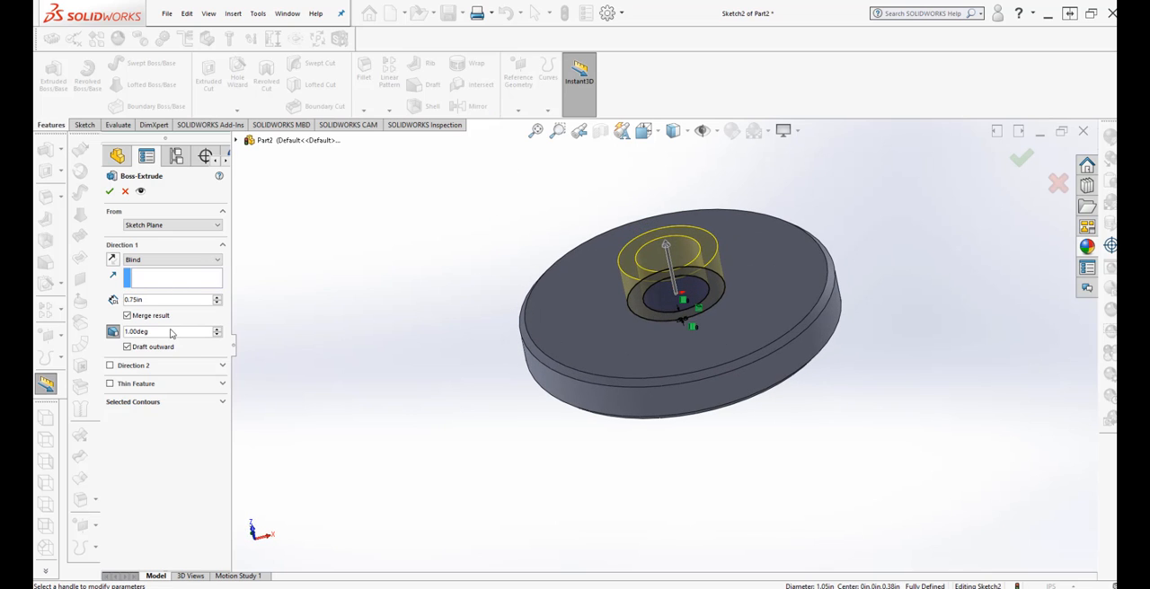
{"action": "left_click", "coordinate": [114, 195]}
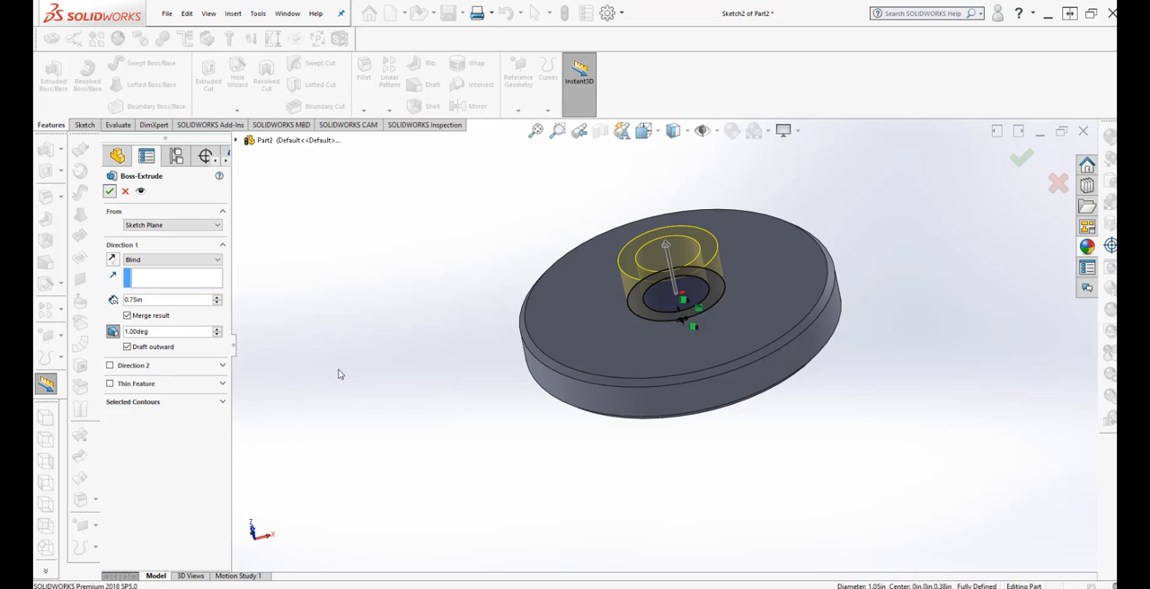
Start a chamfer on the circular edge where the boss meets the disc's front face.
{"action": "middle_click_drag", "start_coordinate": [525, 440], "coordinate": [514, 400]}
{"action": "left_click", "coordinate": [535, 437]}
{"action": "middle_click_drag", "start_coordinate": [533, 438], "coordinate": [569, 449]}
{"action": "scroll", "coordinate": [626, 339], "scroll_direction": "down", "scroll_amount": 2}
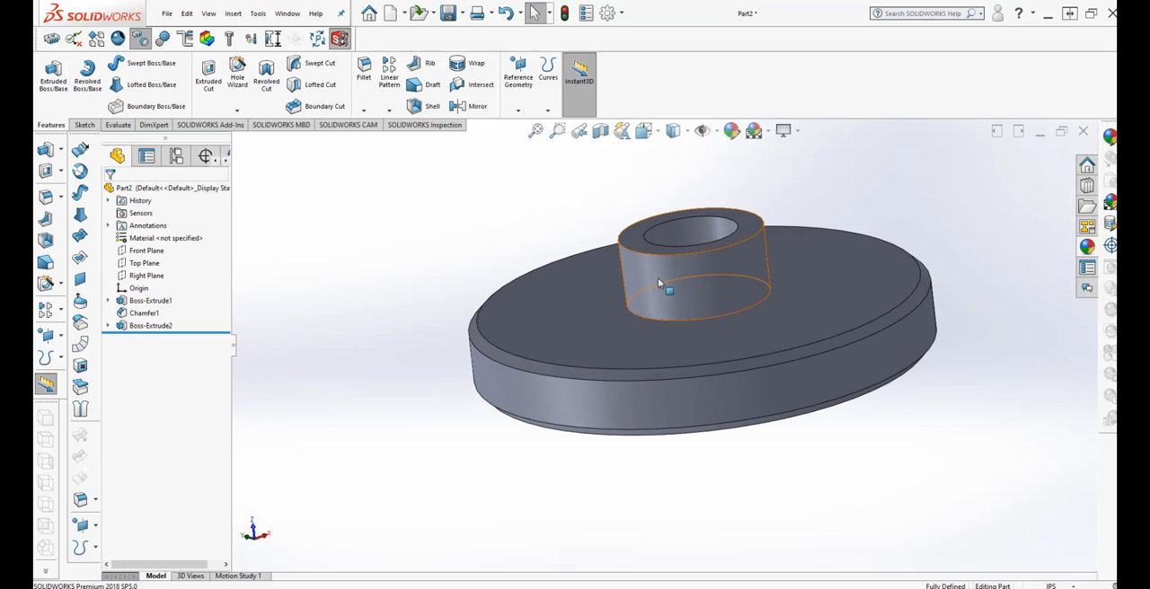
{"action": "left_click", "coordinate": [363, 110]}
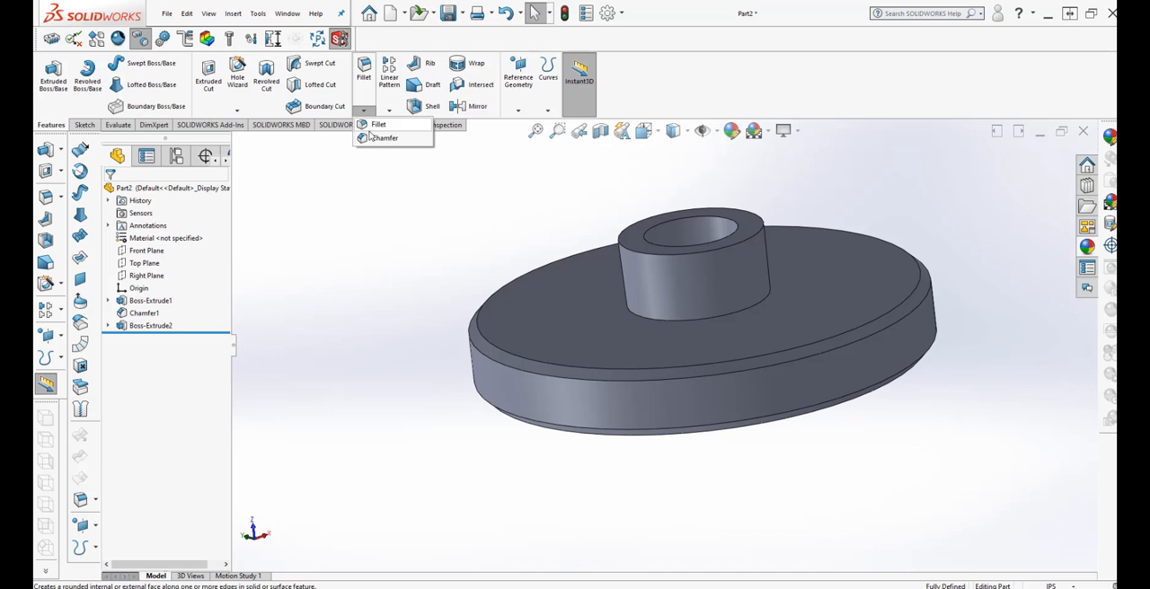
{"action": "left_click", "coordinate": [382, 140]}
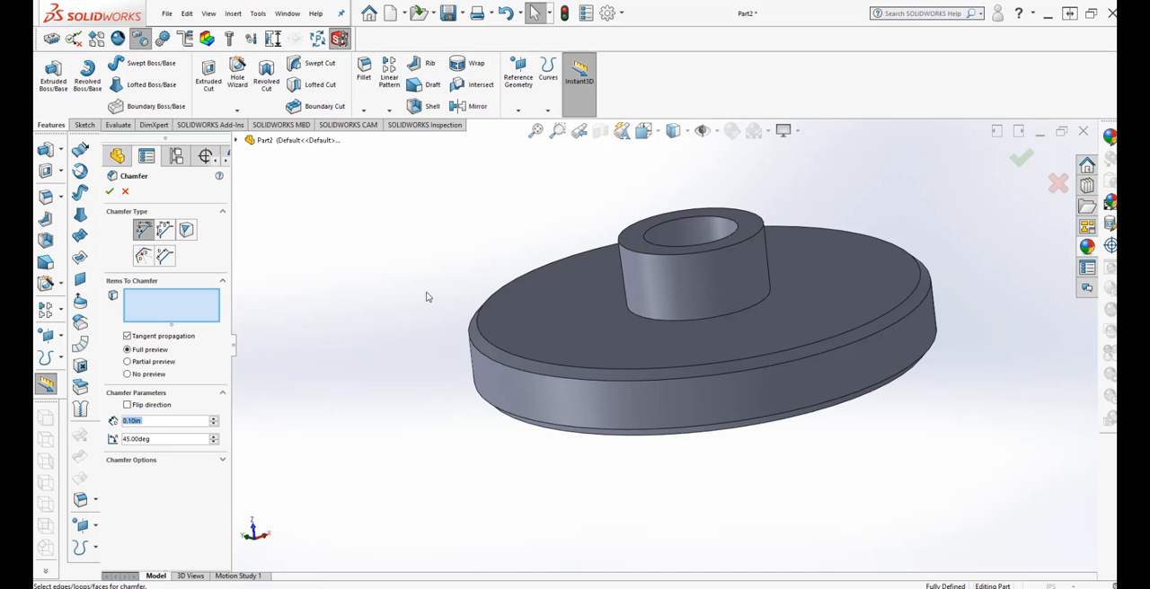
{"action": "left_click", "coordinate": [633, 319]}
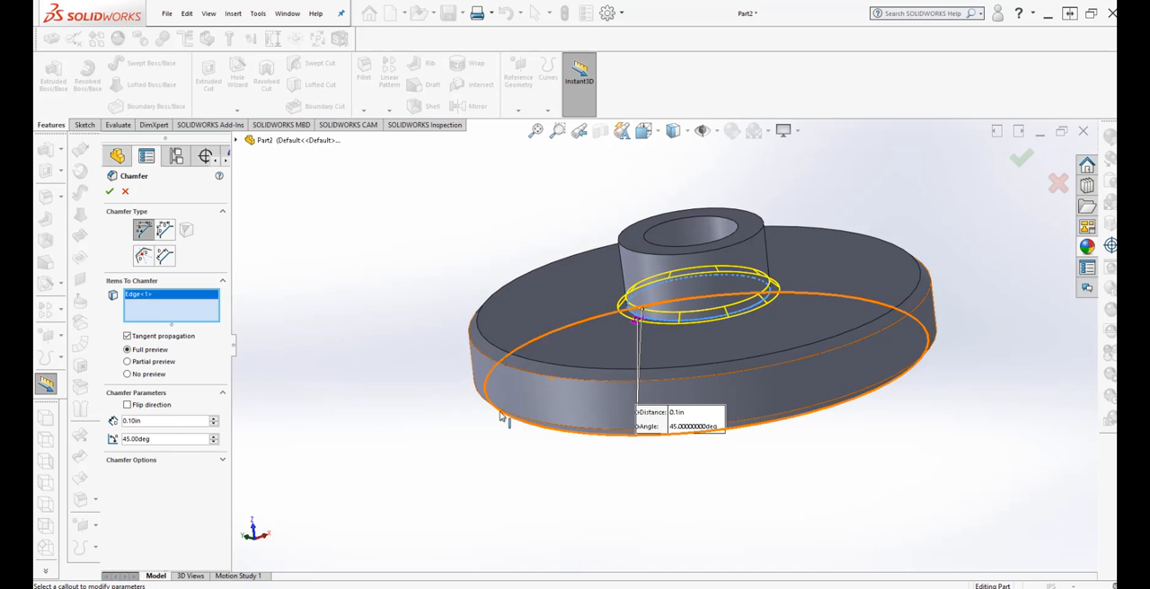
Try larger chamfer distances up to 0.80 in on the boss's base edge.
{"action": "left_click", "coordinate": [213, 419]}
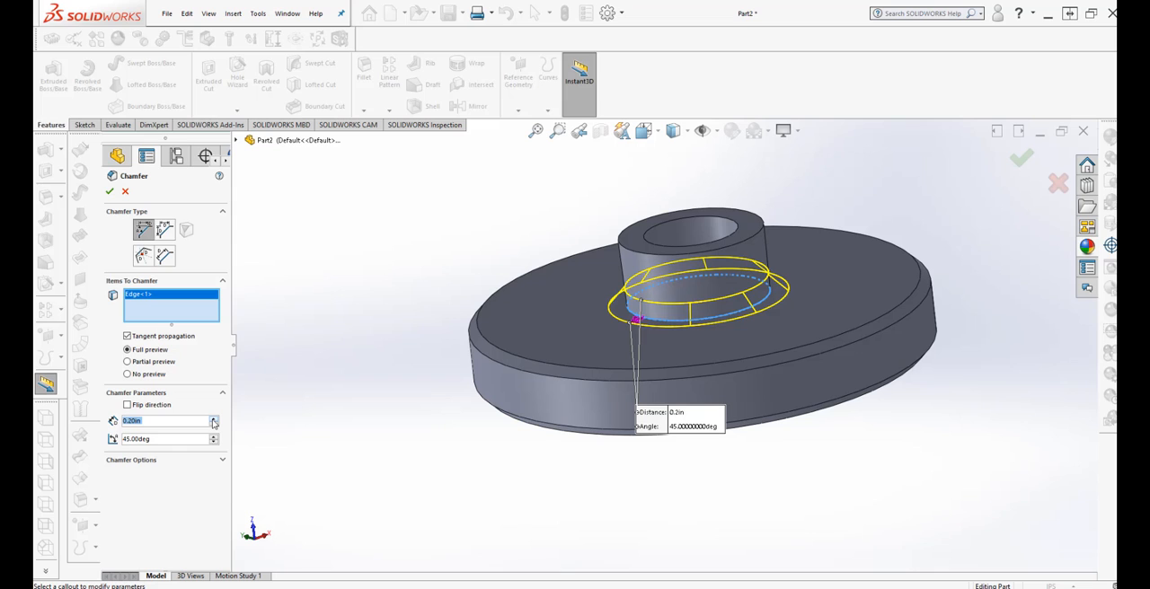
{"action": "left_click", "coordinate": [214, 419]}
{"action": "middle_click_drag", "start_coordinate": [305, 506], "coordinate": [335, 453]}
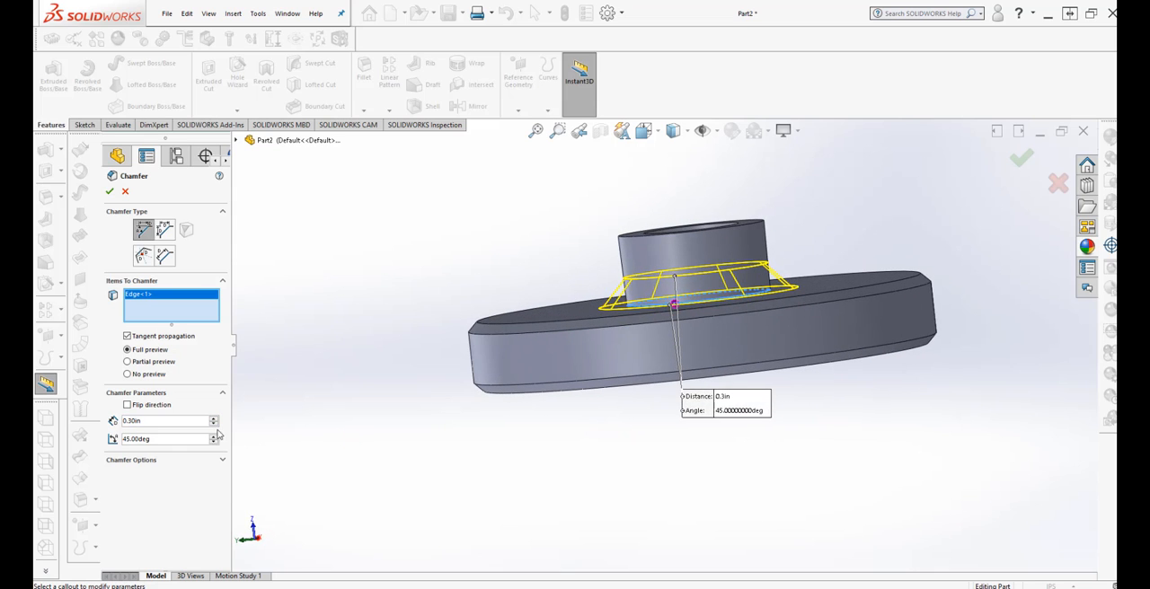
{"action": "left_click", "coordinate": [214, 420]}
{"action": "left_click", "coordinate": [214, 419]}
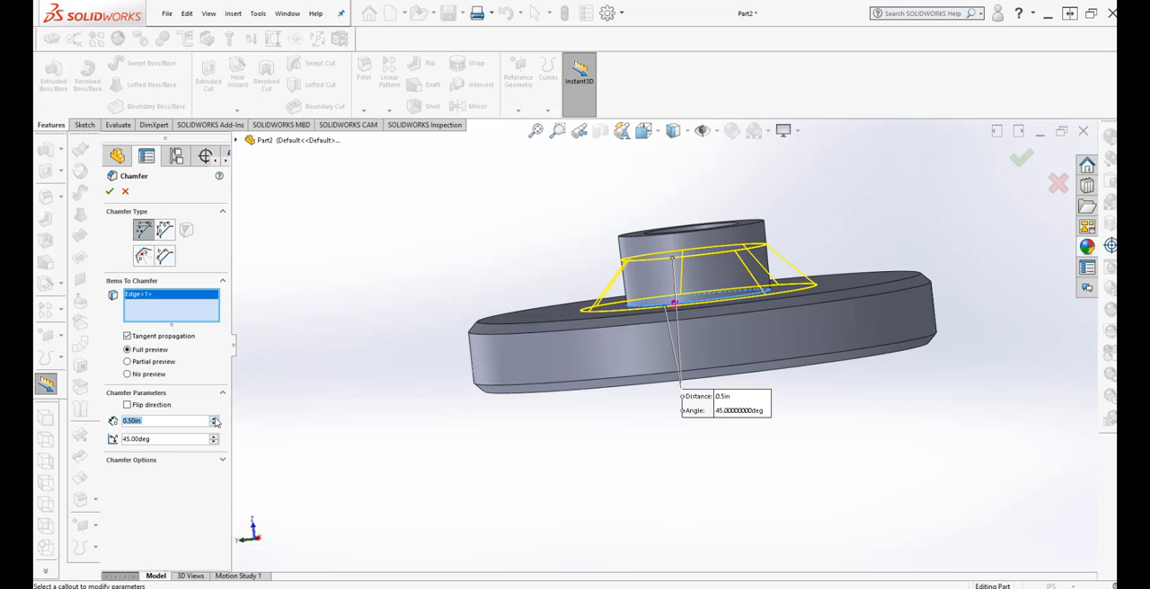
{"action": "left_click", "coordinate": [214, 420]}
{"action": "left_click", "coordinate": [214, 420]}
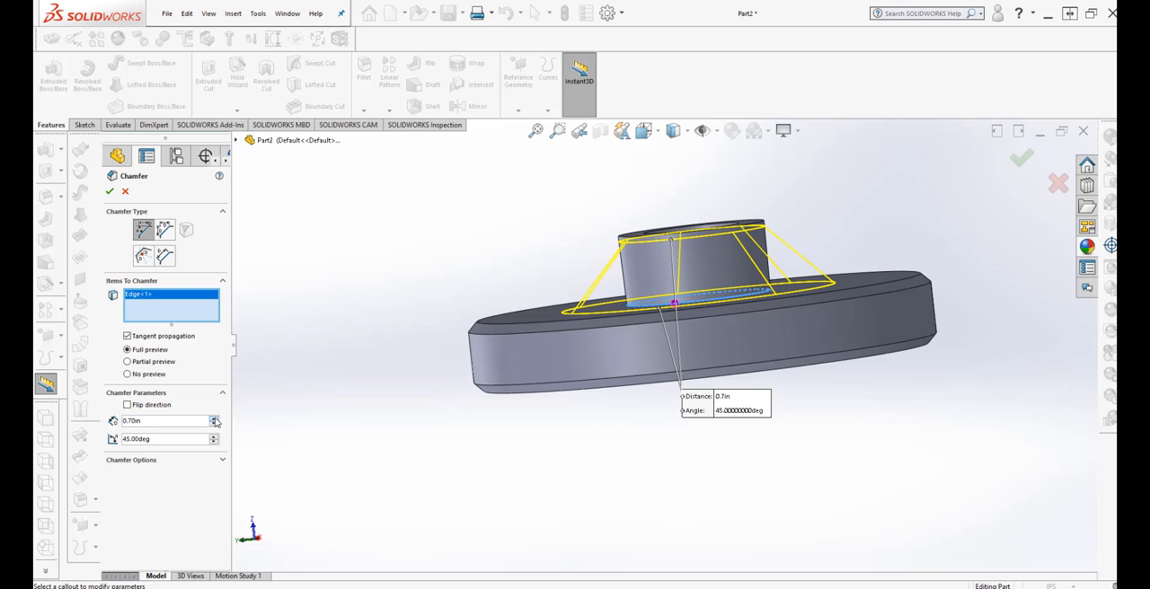
{"action": "left_click", "coordinate": [215, 421]}
Set the chamfer at the boss's base to a distance of 0.50 in at 45 degrees and apply it.
{"action": "middle_click_drag", "start_coordinate": [274, 360], "coordinate": [273, 478]}
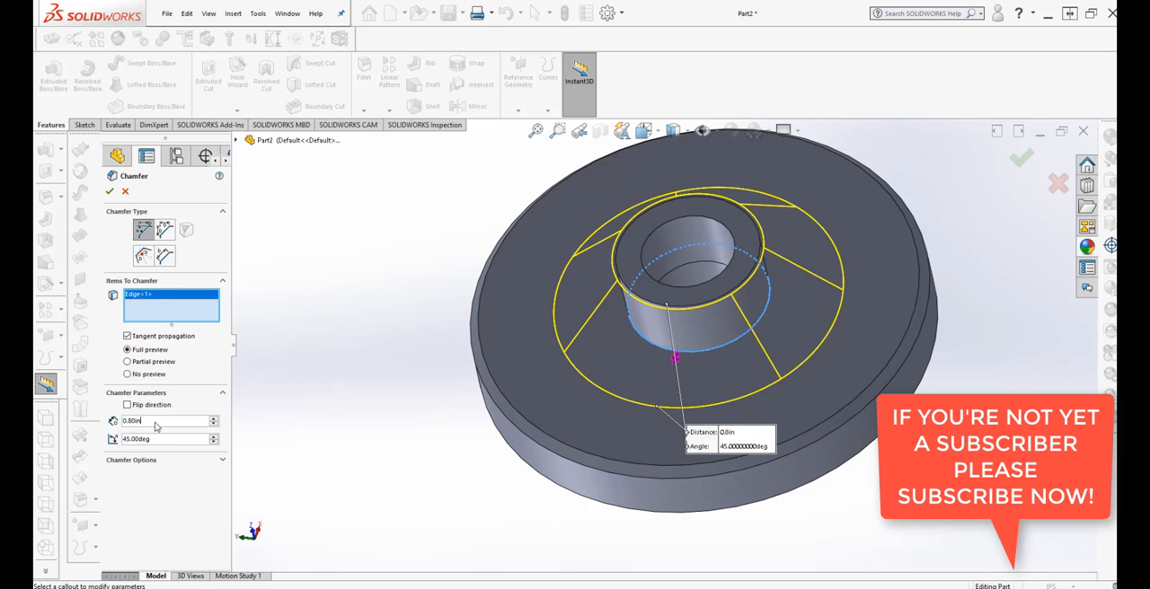
{"action": "left_click_drag", "start_coordinate": [155, 427], "coordinate": [104, 426]}
{"action": "type", "text": ".5"}
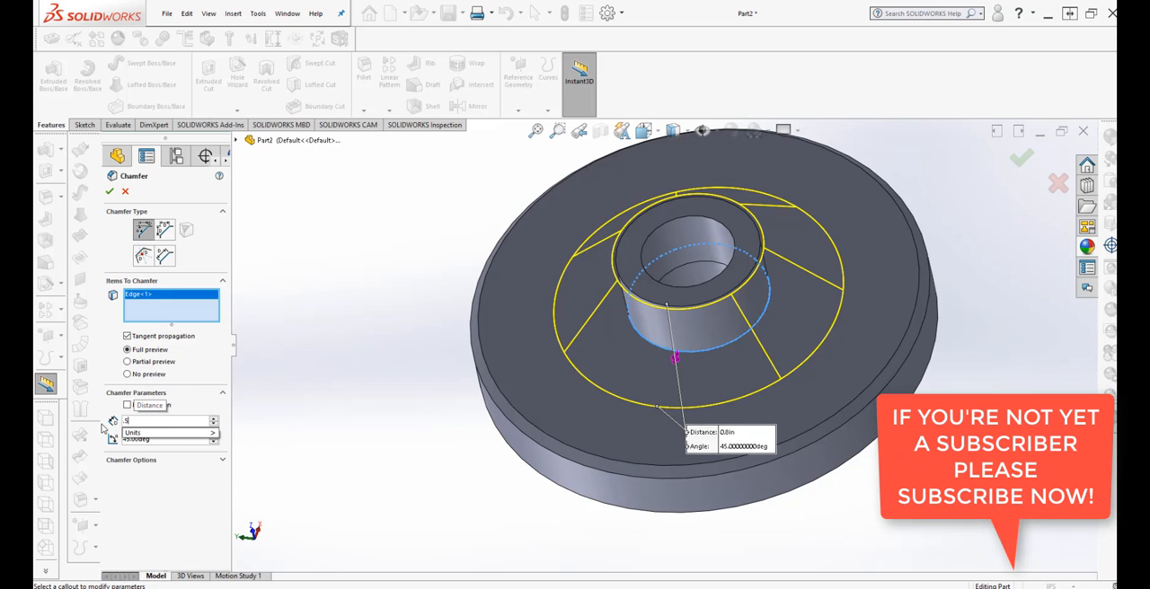
{"action": "key", "text": "Return"}
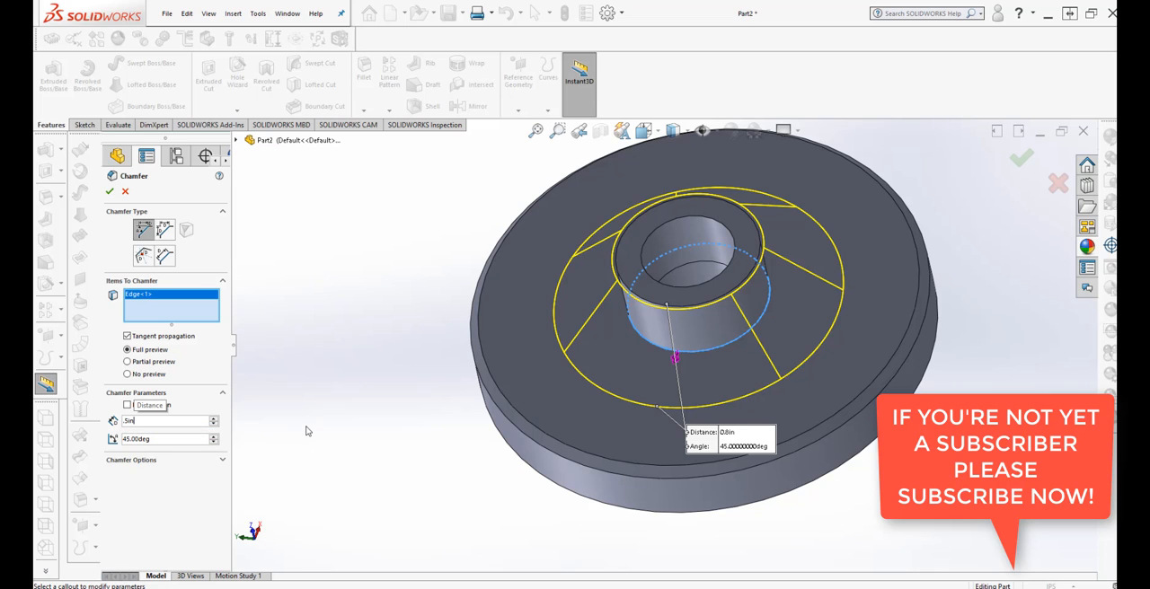
{"action": "middle_click_drag", "start_coordinate": [287, 441], "coordinate": [195, 357]}
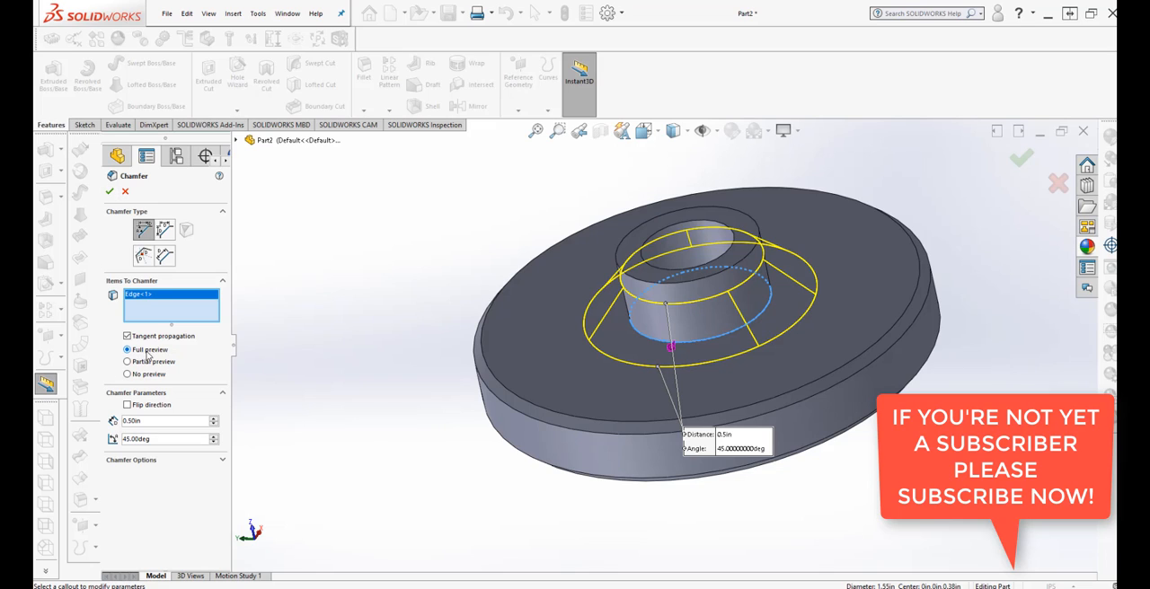
{"action": "left_click", "coordinate": [108, 191]}
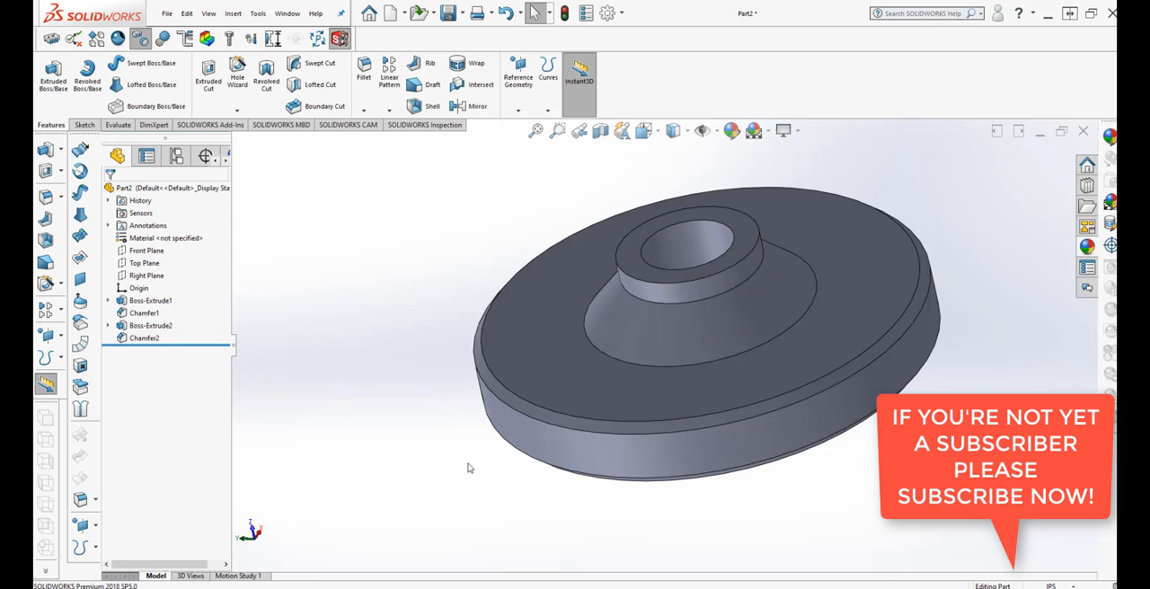
Orient the view normal to the disc's flat front face.
{"action": "middle_click_drag", "start_coordinate": [467, 468], "coordinate": [724, 417]}
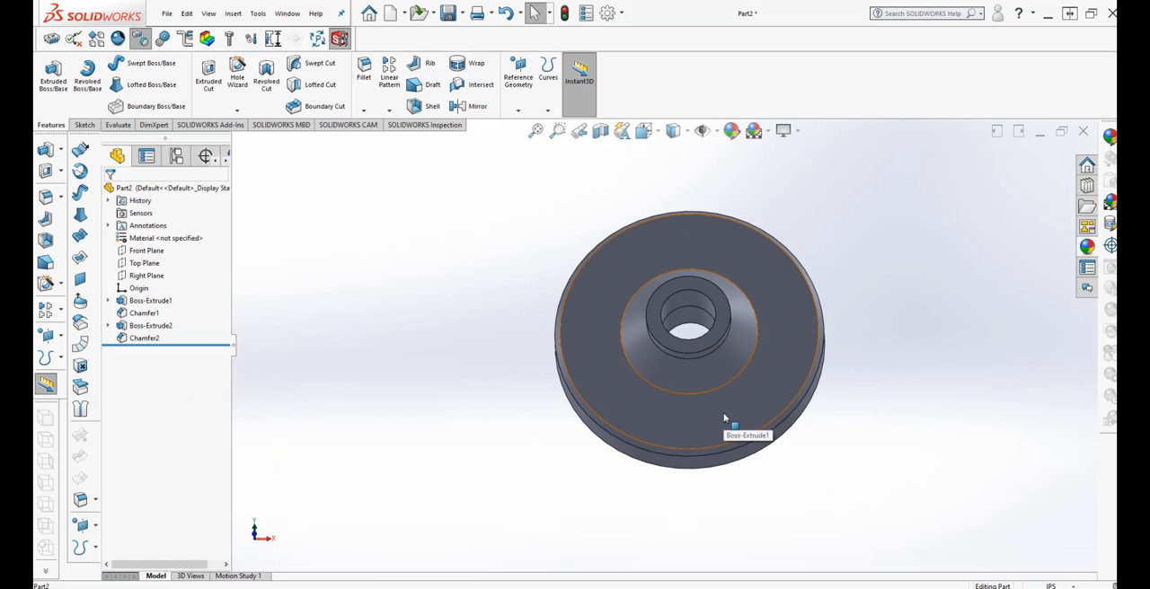
{"action": "left_click", "coordinate": [724, 418]}
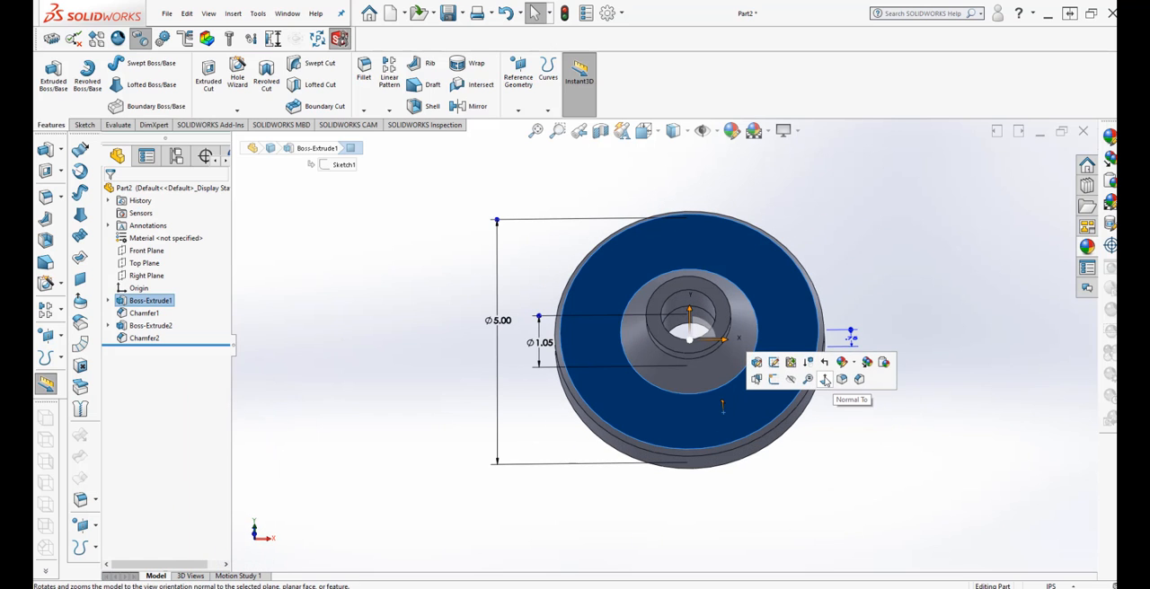
{"action": "left_click", "coordinate": [824, 380]}
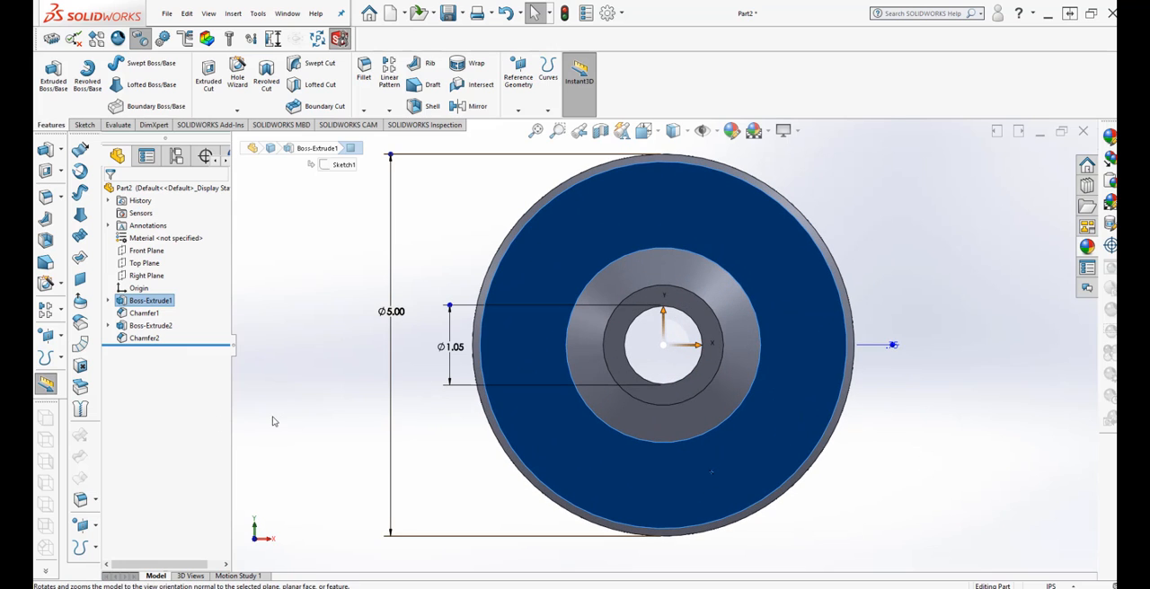
{"action": "left_click", "coordinate": [61, 291]}
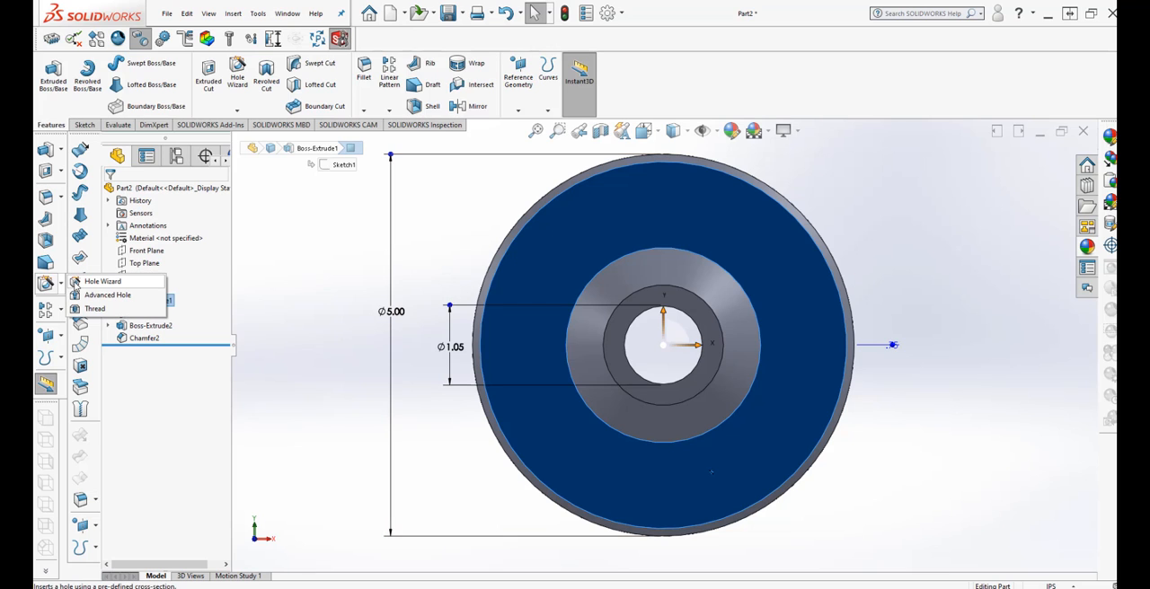
{"action": "left_click", "coordinate": [99, 281]}
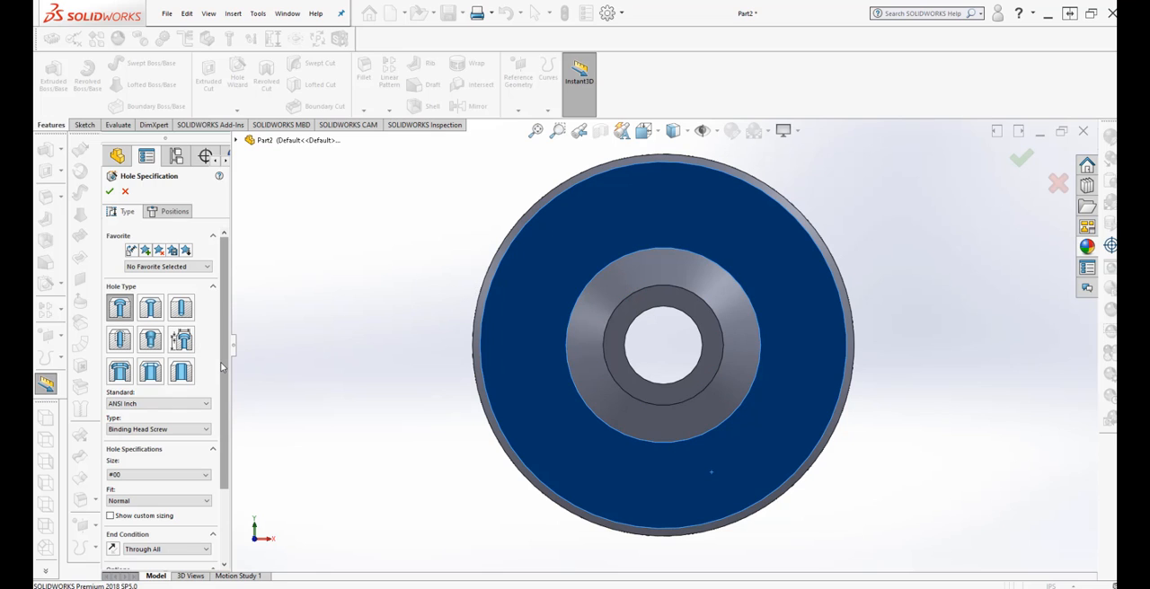
{"action": "left_click", "coordinate": [156, 373]}
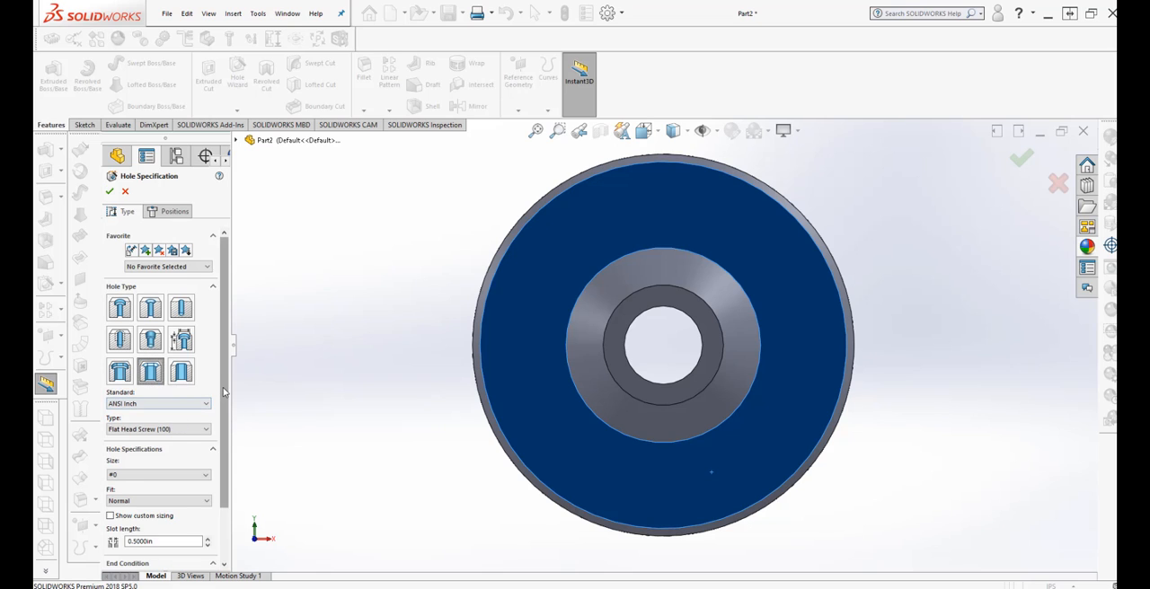
{"action": "scroll", "coordinate": [221, 483], "scroll_direction": "down", "scroll_amount": 2}
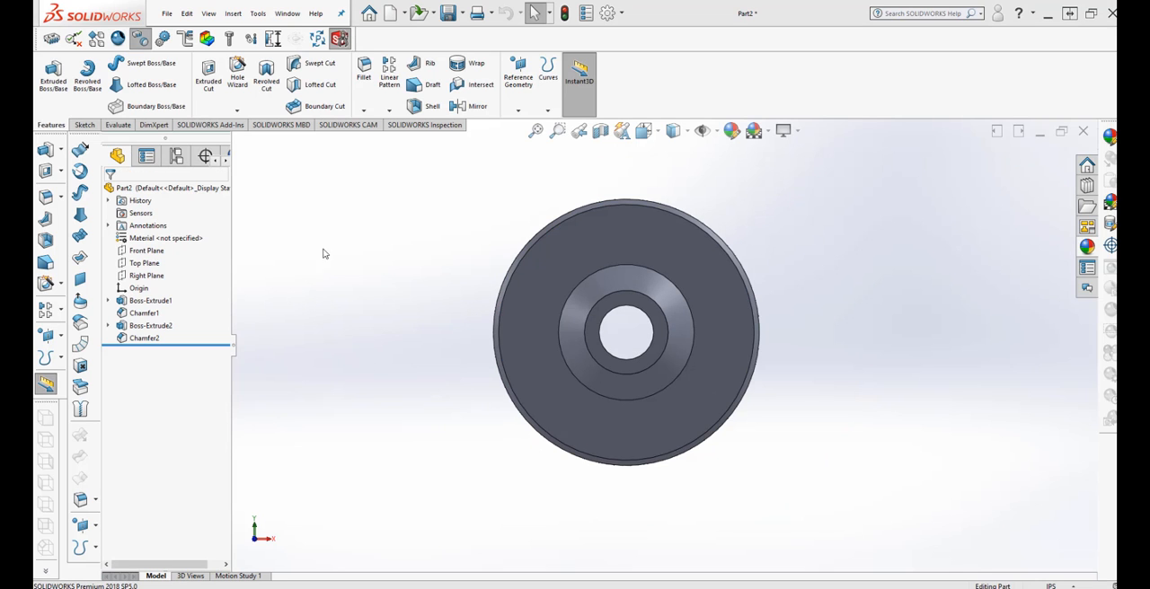
Add a 3/8 ANSI Inch socket countersunk head cap screw hole, normal fit, through all, on the disc's front face directly above the centre hole.
{"action": "left_click", "coordinate": [46, 334]}
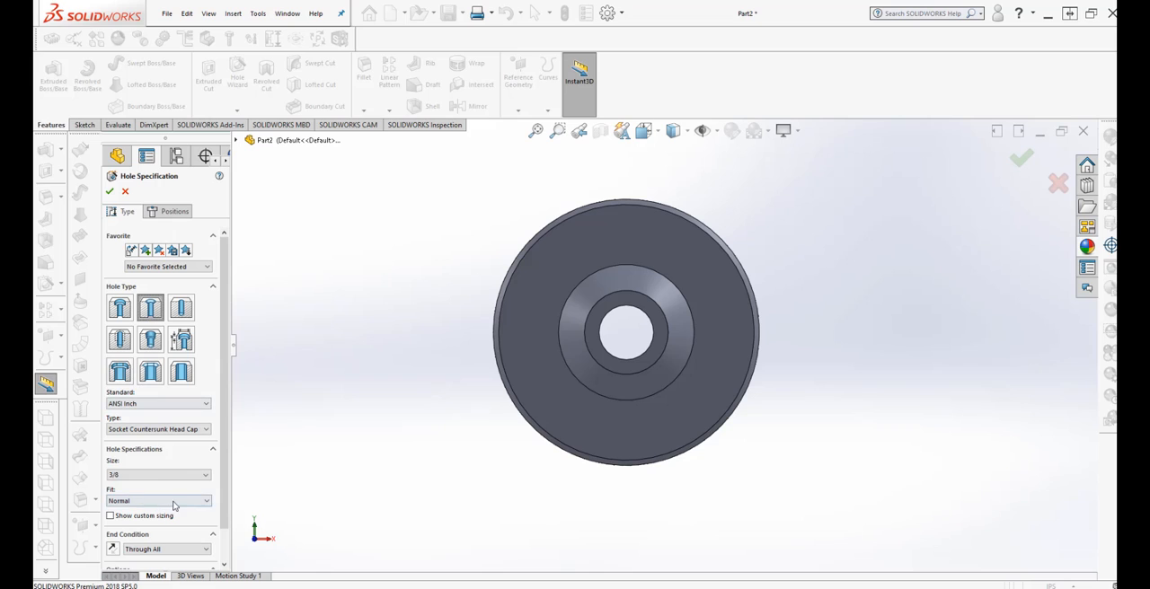
{"action": "scroll", "coordinate": [225, 411], "scroll_direction": "down", "scroll_amount": 2}
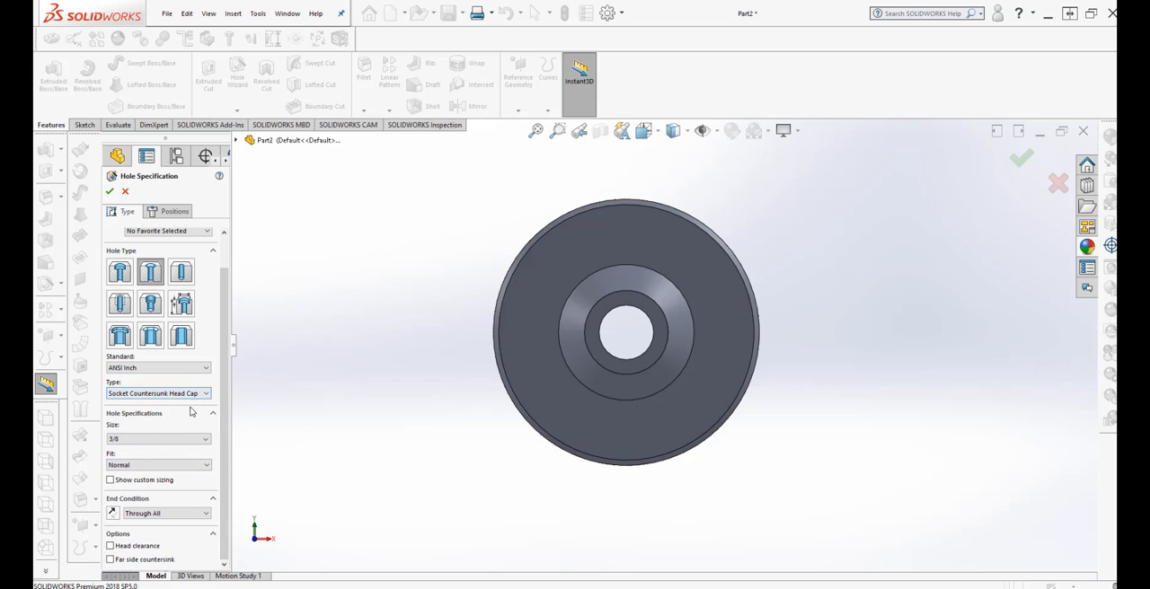
{"action": "left_click", "coordinate": [174, 212]}
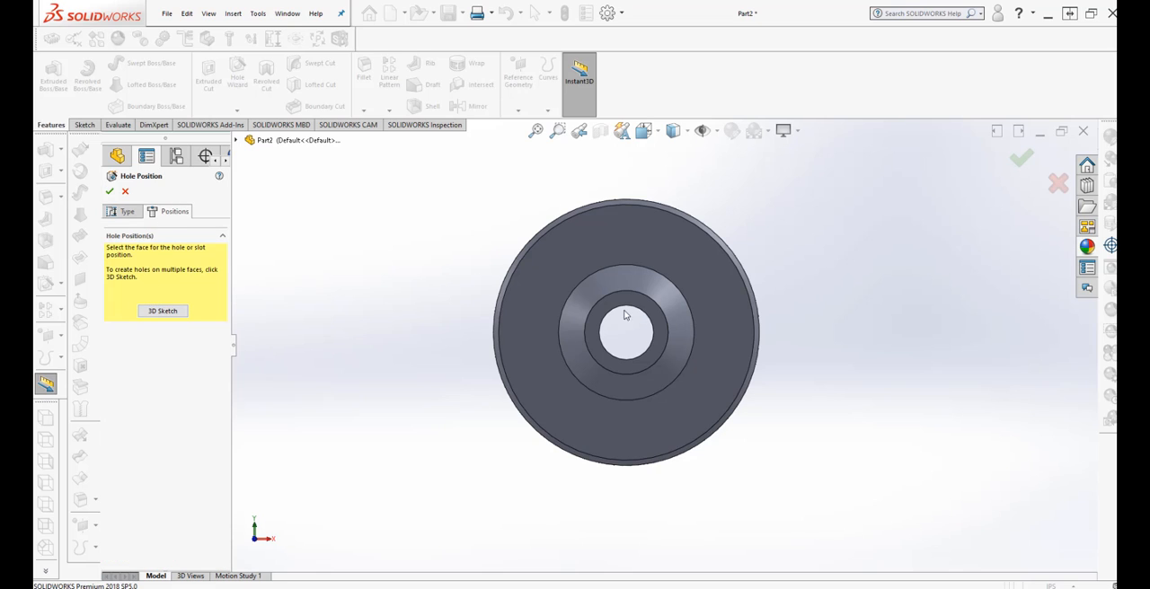
{"action": "left_click", "coordinate": [162, 311]}
{"action": "left_click", "coordinate": [532, 257]}
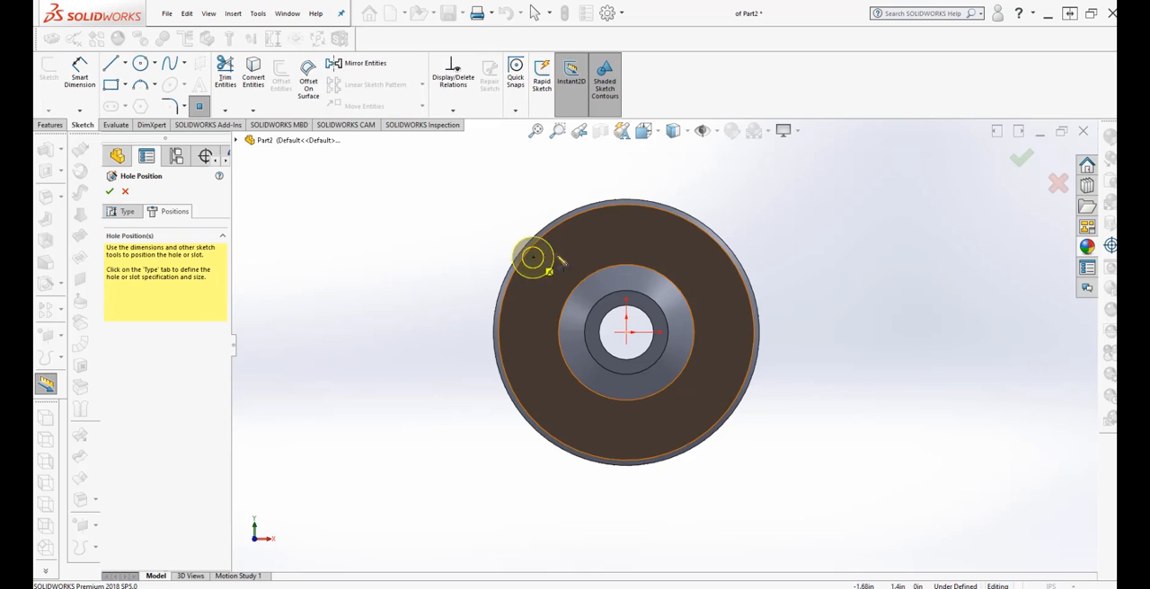
{"action": "left_click", "coordinate": [628, 235]}
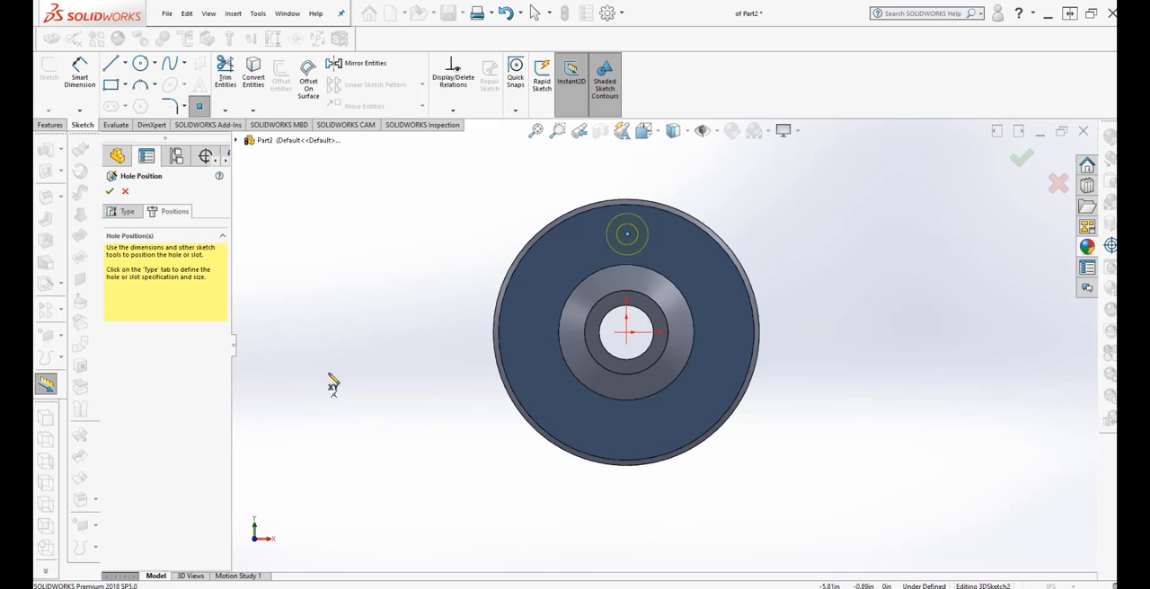
{"action": "left_click", "coordinate": [110, 193]}
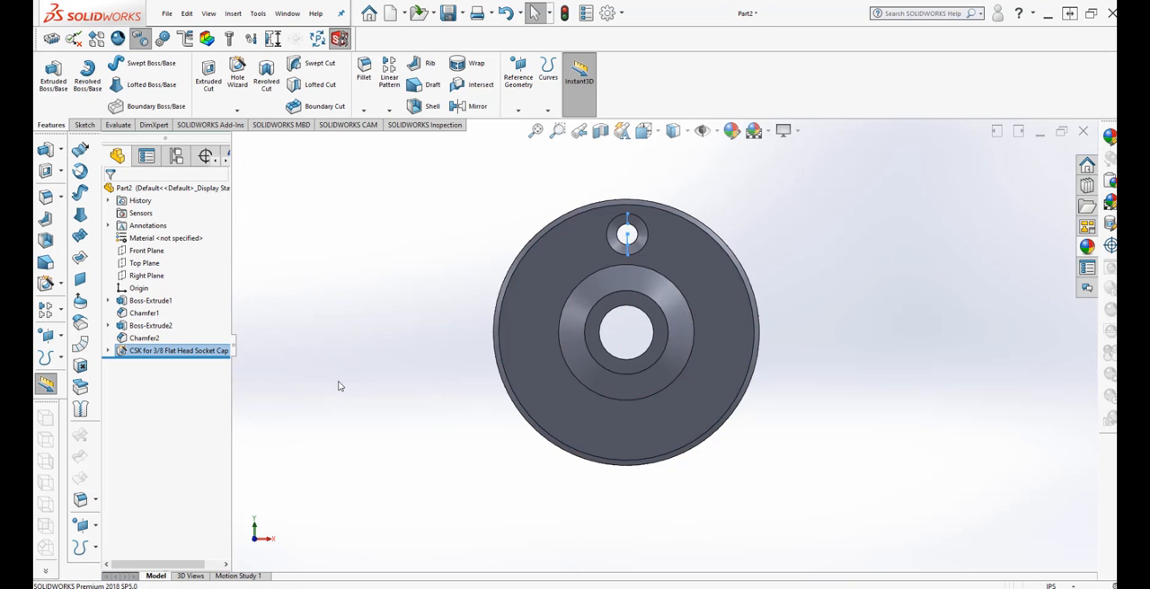
{"action": "middle_click_drag", "start_coordinate": [337, 385], "coordinate": [477, 523]}
{"action": "scroll", "coordinate": [575, 300], "scroll_direction": "down", "scroll_amount": 3}
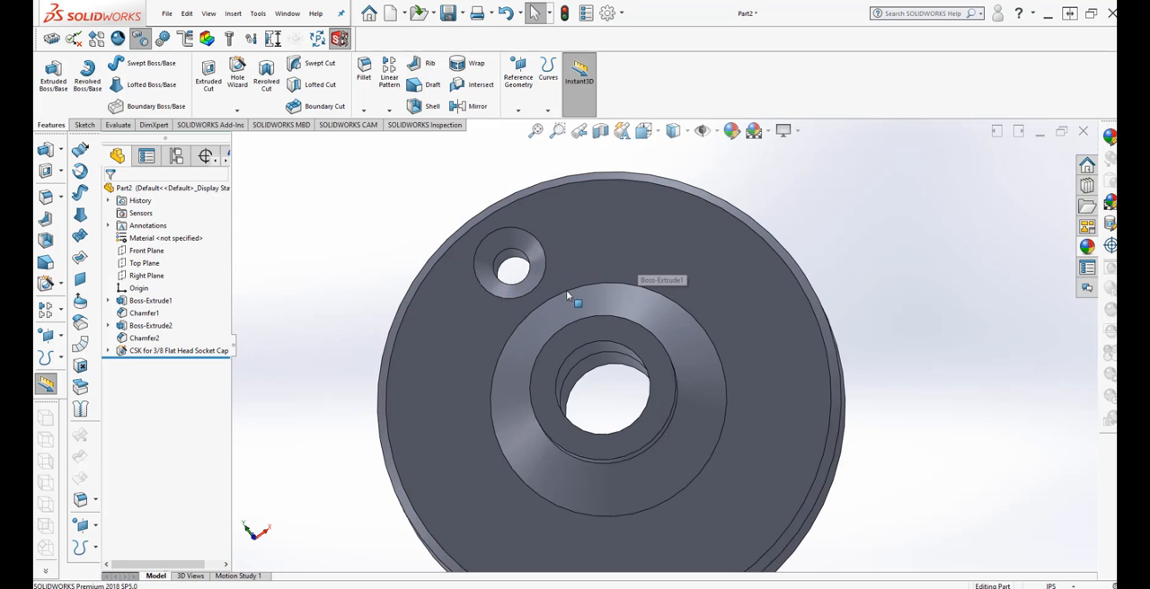
{"action": "middle_click_drag", "start_coordinate": [575, 300], "coordinate": [596, 313]}
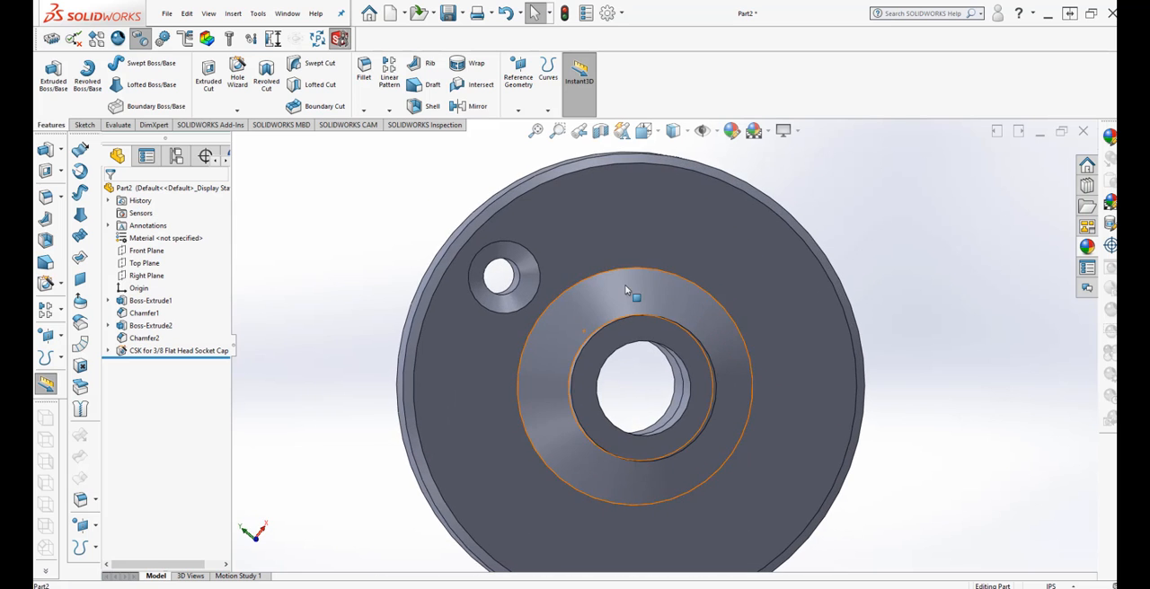
{"action": "scroll", "coordinate": [635, 298], "scroll_direction": "up", "scroll_amount": 3}
{"action": "mouse_move", "coordinate": [612, 388]}
{"action": "middle_mouse_down"}
{"action": "mouse_move", "coordinate": [575, 410]}
{"action": "mouse_move", "coordinate": [639, 401]}
{"action": "mouse_move", "coordinate": [626, 399]}
{"action": "middle_mouse_up"}
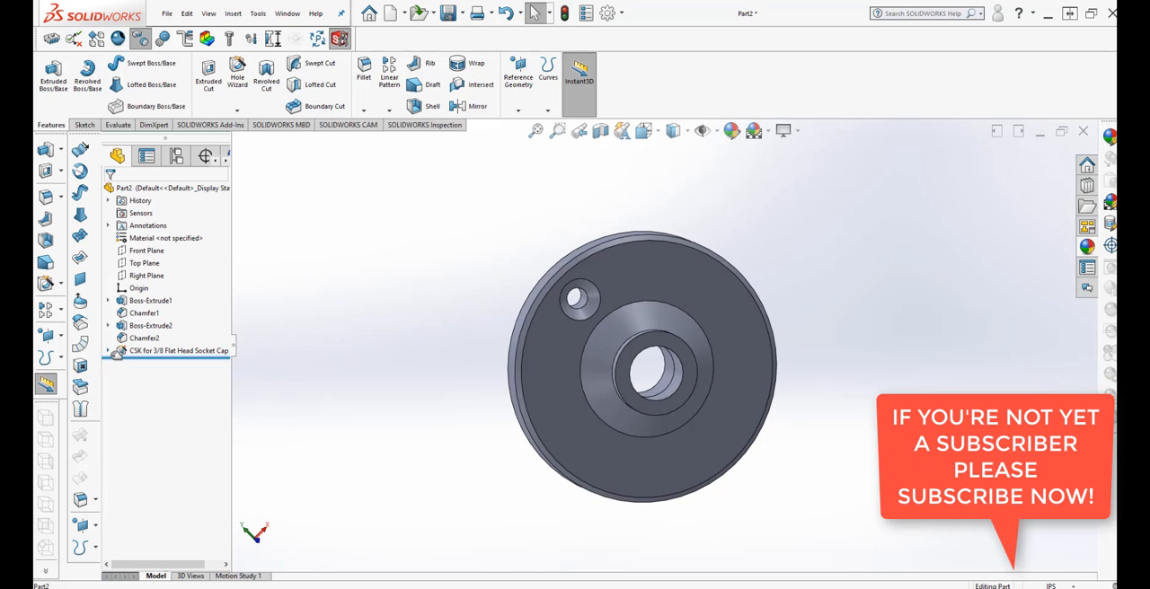
Open the countersunk hole's position sketch for editing and show it in the front view.
{"action": "left_click", "coordinate": [109, 351]}
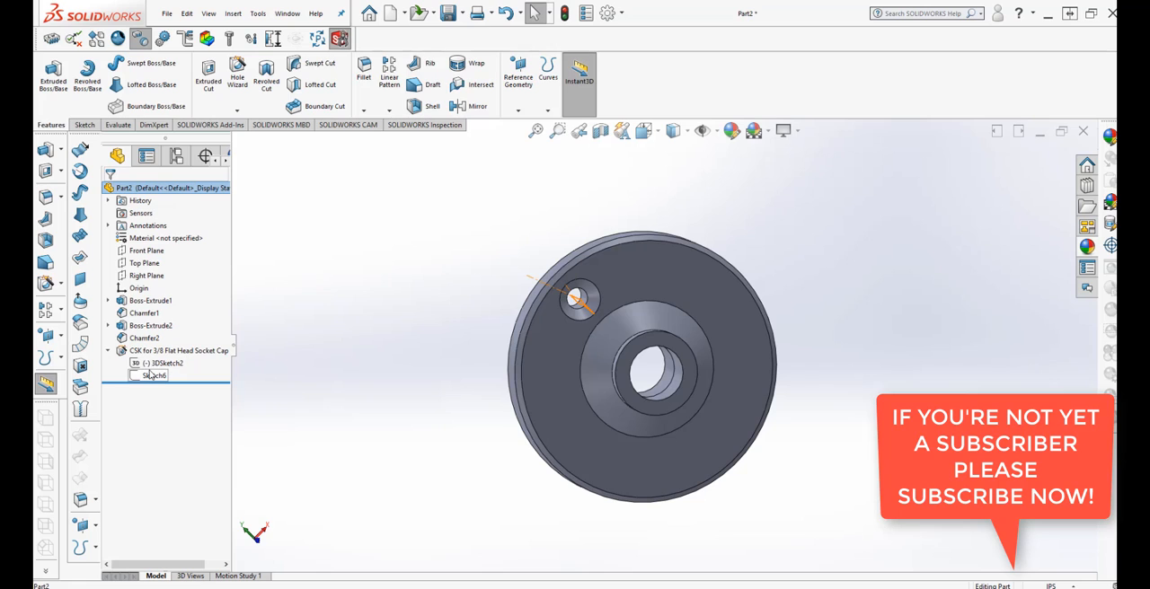
{"action": "right_click", "coordinate": [154, 365]}
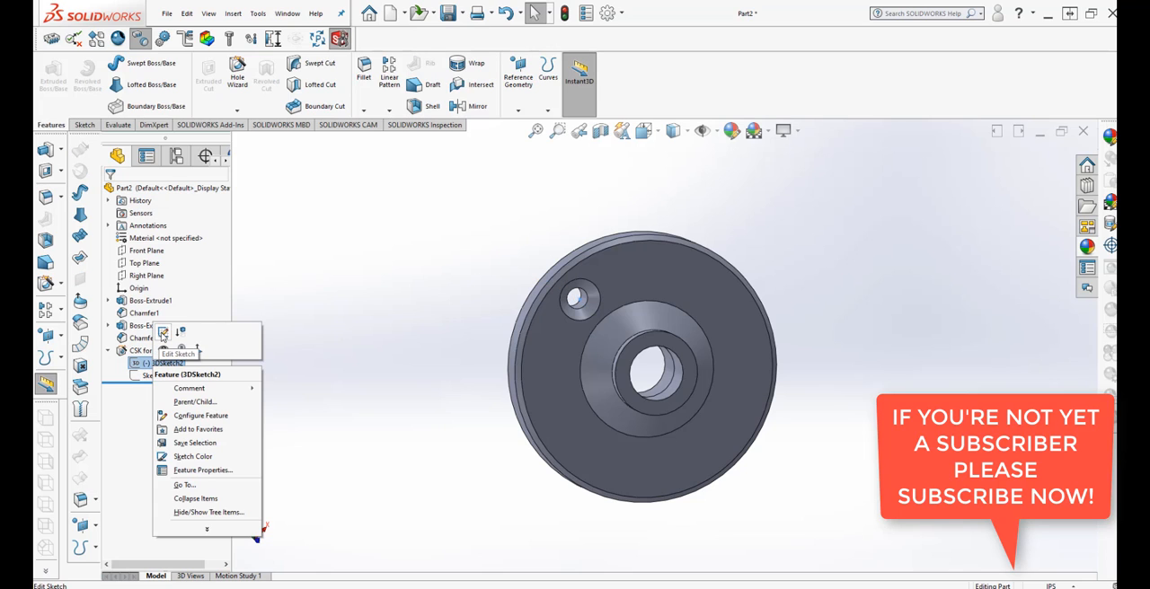
{"action": "left_click", "coordinate": [163, 333]}
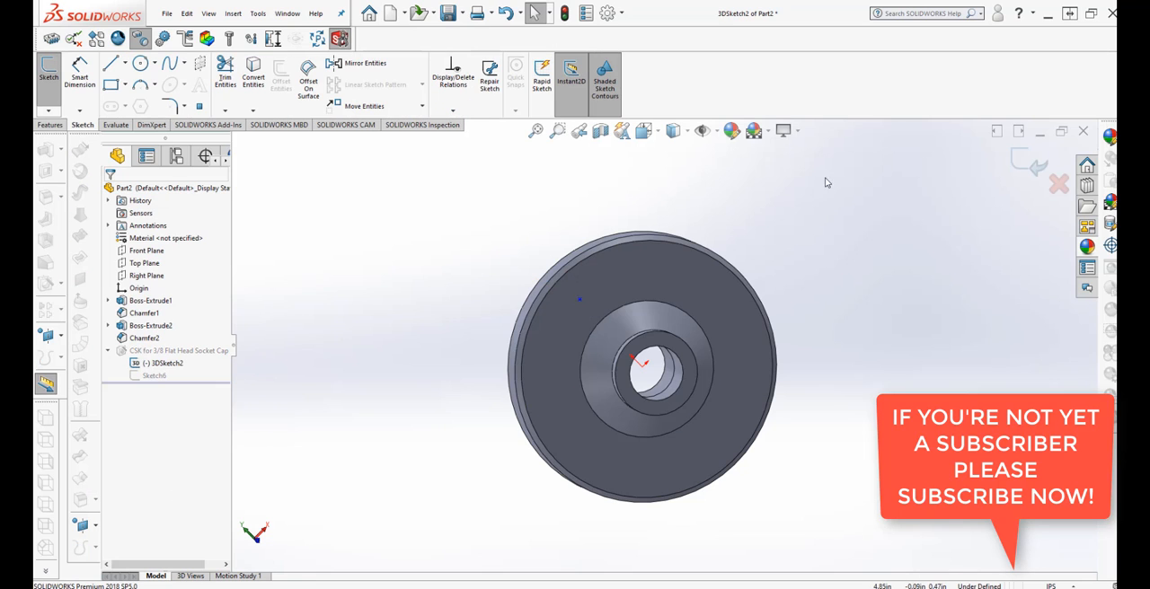
{"action": "left_click", "coordinate": [657, 133]}
{"action": "left_click", "coordinate": [714, 253]}
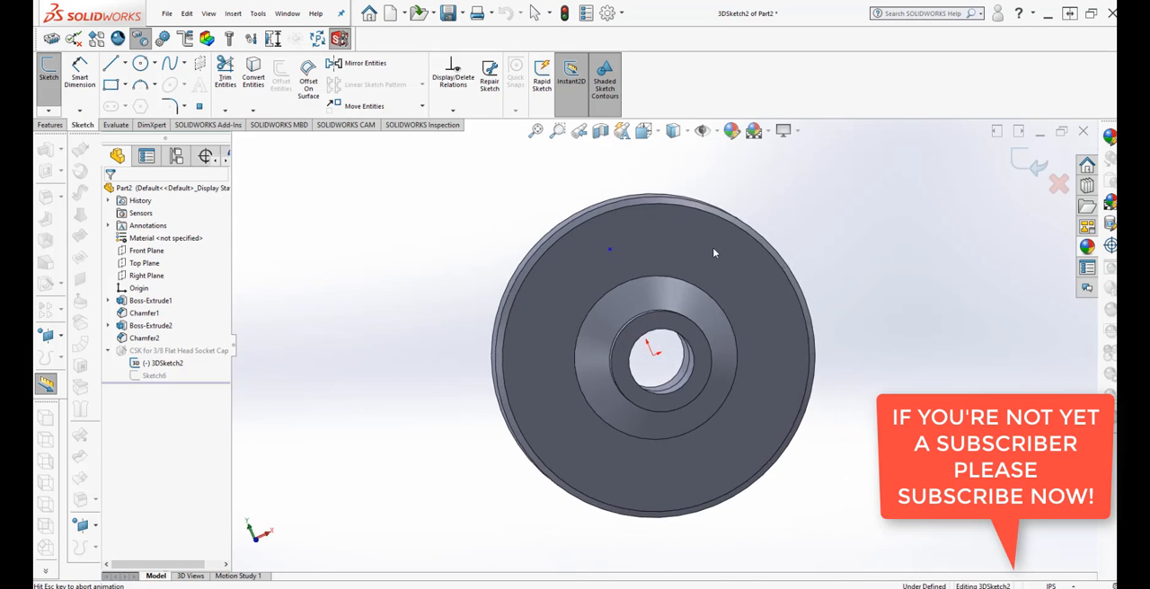
{"action": "scroll", "coordinate": [724, 256], "scroll_direction": "down", "scroll_amount": 3}
{"action": "scroll", "coordinate": [698, 253], "scroll_direction": "up", "scroll_amount": 3}
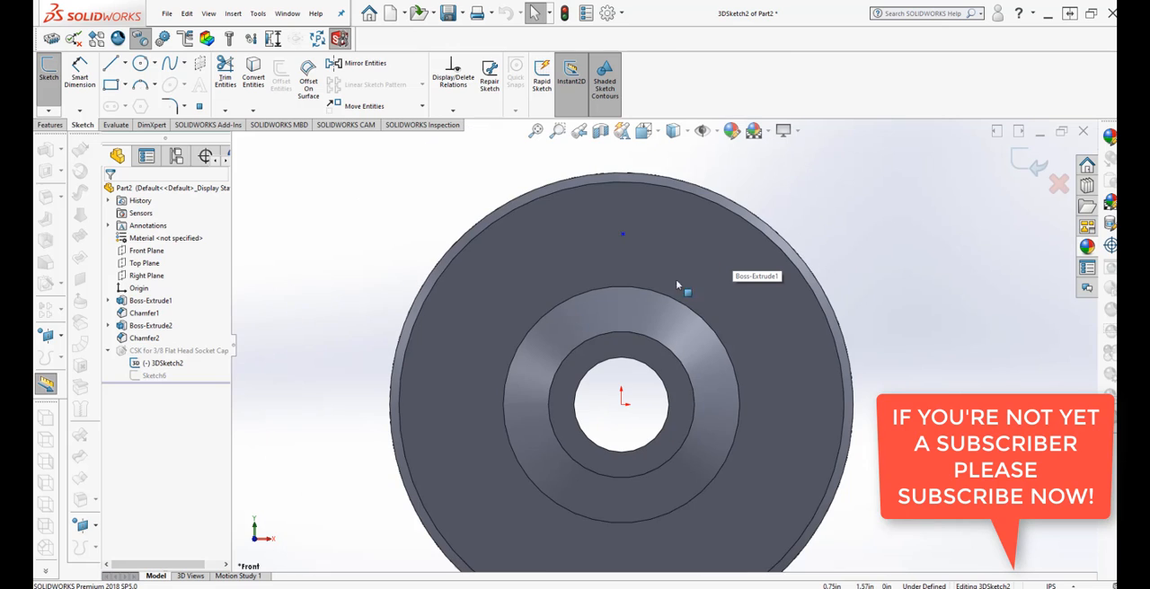
Dimension the hole's centre point 1.75 in from the origin and exit the position sketch.
{"action": "left_click", "coordinate": [80, 79]}
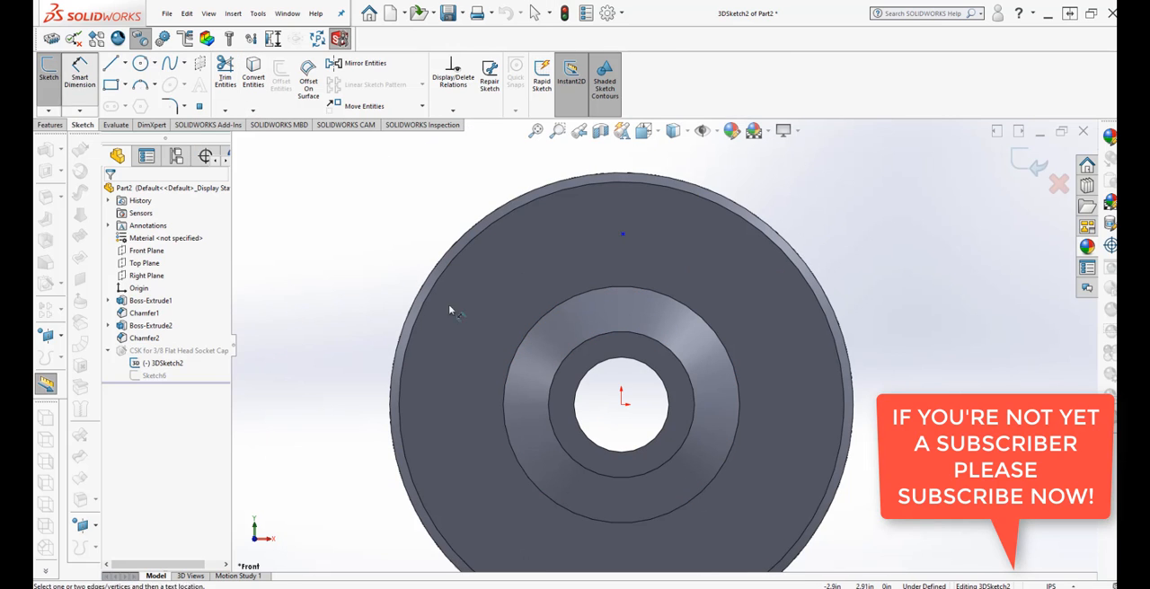
{"action": "left_click", "coordinate": [624, 234]}
{"action": "left_click", "coordinate": [620, 404]}
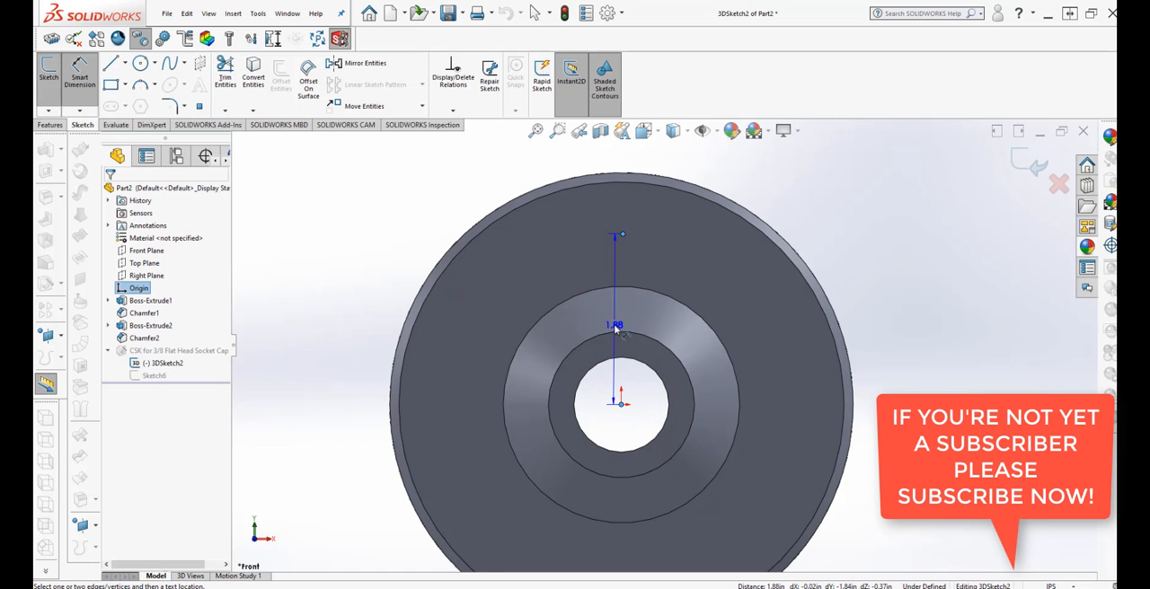
{"action": "left_click", "coordinate": [598, 321]}
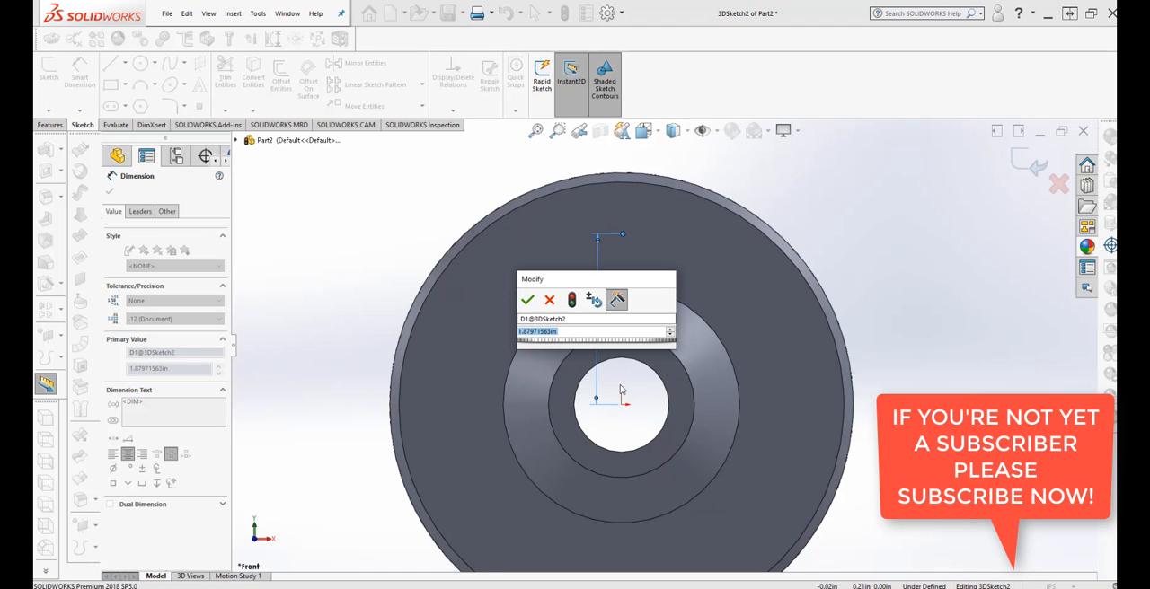
{"action": "type", "text": "1.75"}
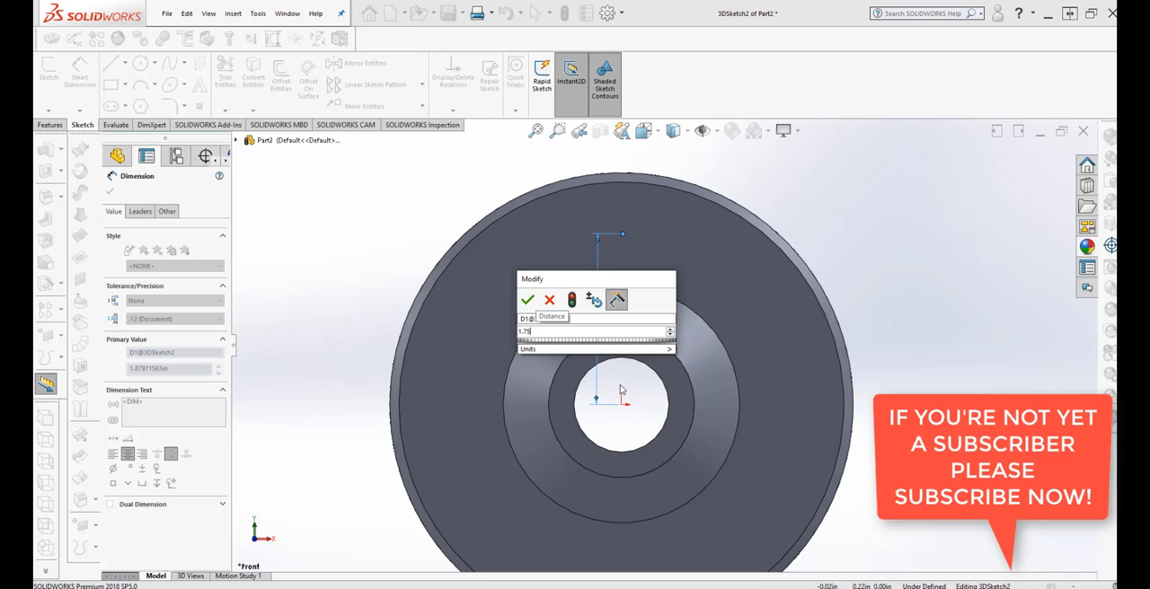
{"action": "mouse_move", "coordinate": [648, 351]}
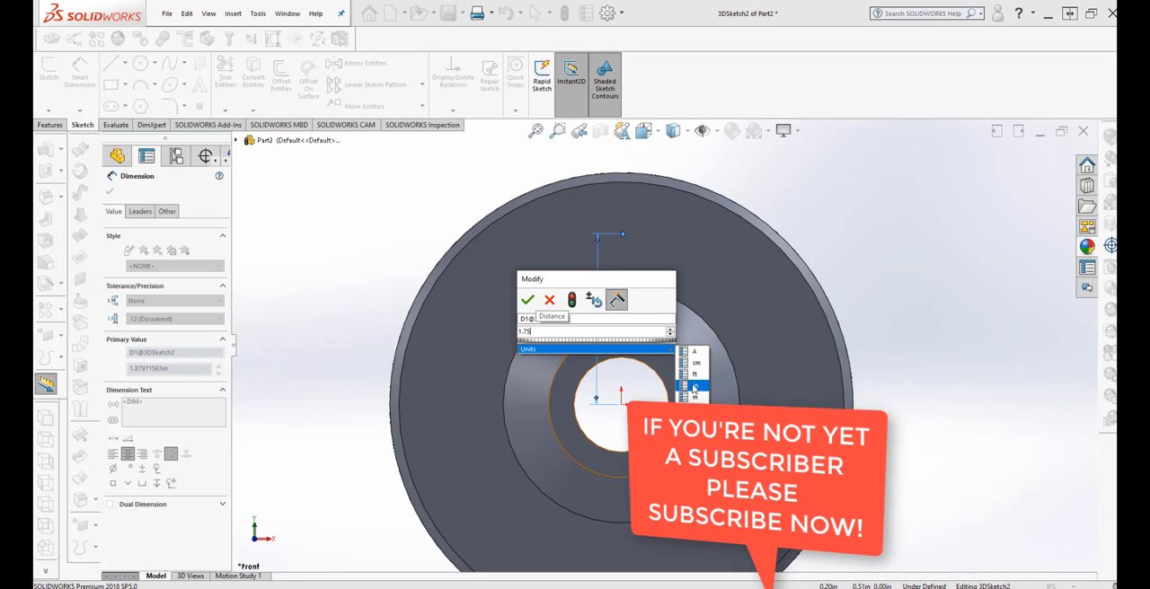
{"action": "left_click", "coordinate": [695, 389]}
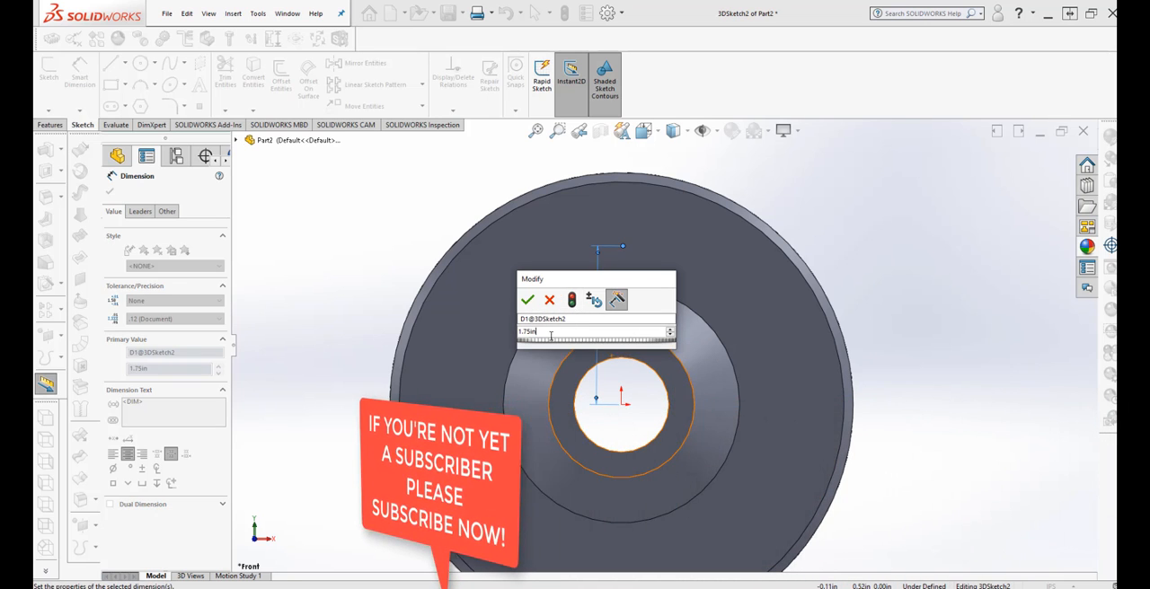
{"action": "left_click", "coordinate": [530, 300]}
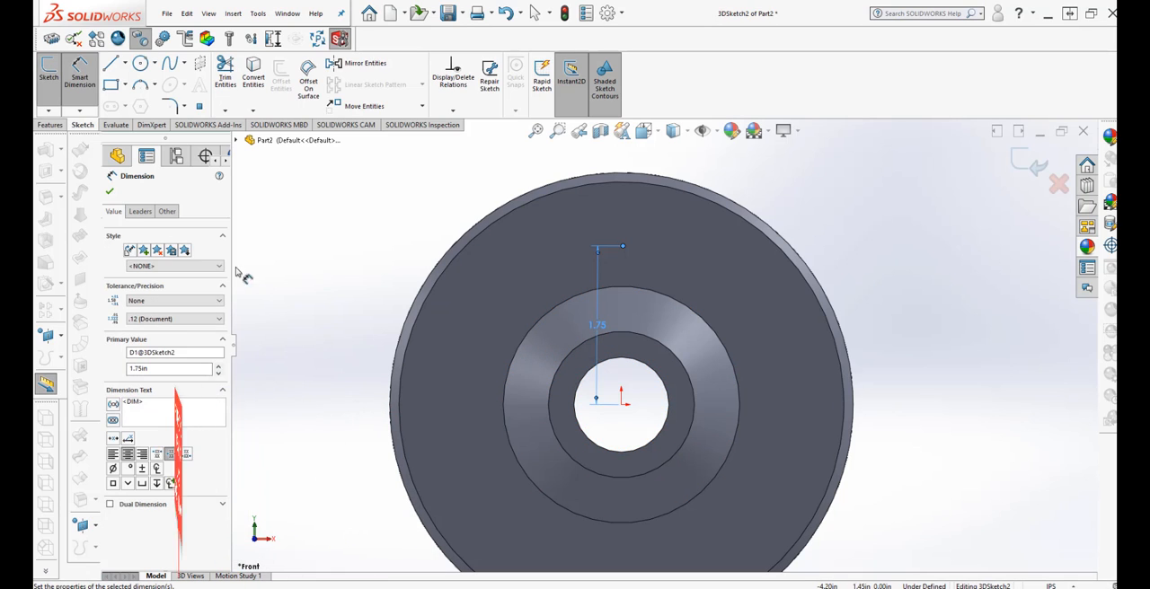
{"action": "left_click", "coordinate": [346, 230]}
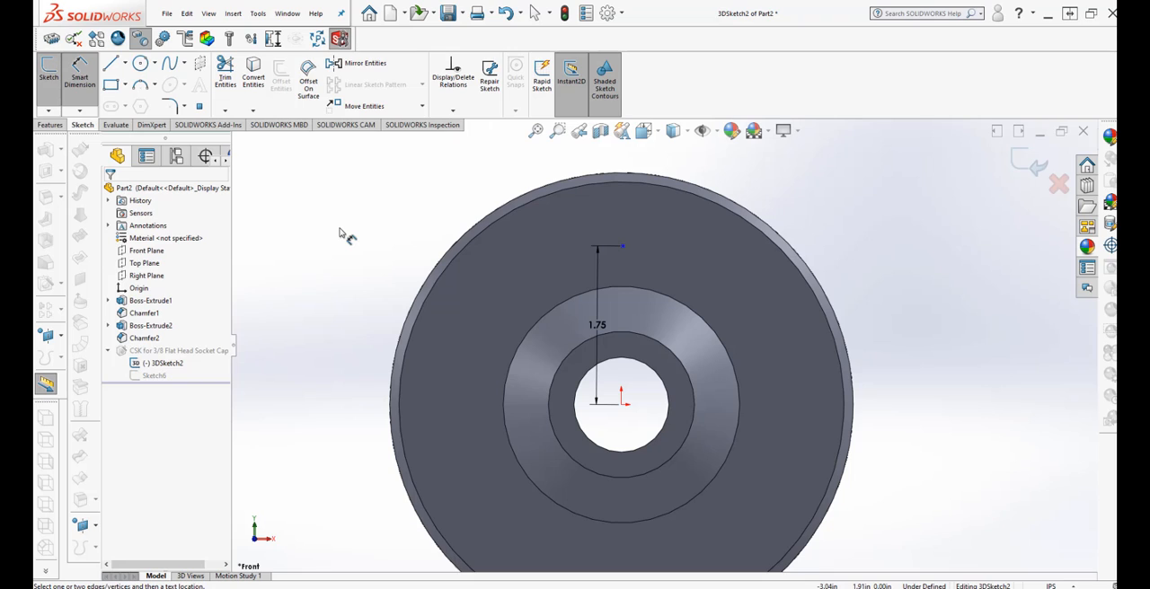
{"action": "left_click", "coordinate": [1035, 164]}
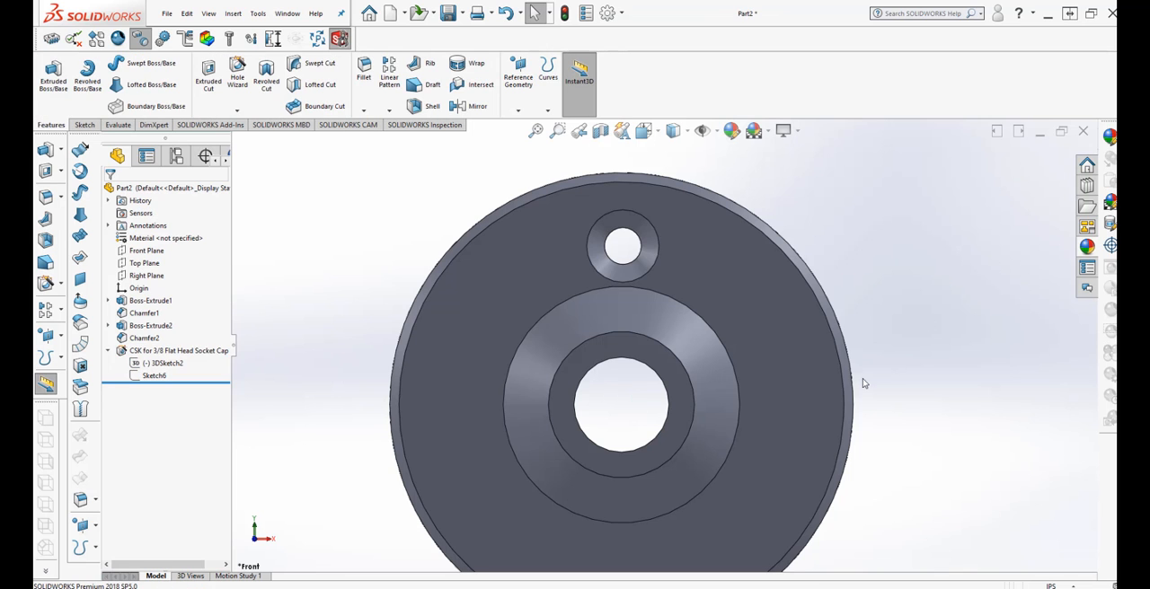
Start a circular pattern of the countersunk hole with 4 instances equally spaced over 360 degrees.
{"action": "mouse_move", "coordinate": [859, 383]}
{"action": "middle_mouse_down"}
{"action": "mouse_move", "coordinate": [854, 336]}
{"action": "mouse_move", "coordinate": [896, 332]}
{"action": "mouse_move", "coordinate": [809, 289]}
{"action": "mouse_move", "coordinate": [803, 357]}
{"action": "mouse_move", "coordinate": [790, 357]}
{"action": "mouse_move", "coordinate": [856, 402]}
{"action": "mouse_move", "coordinate": [822, 413]}
{"action": "mouse_move", "coordinate": [745, 395]}
{"action": "middle_mouse_up"}
{"action": "scroll", "coordinate": [528, 356], "scroll_direction": "down", "scroll_amount": 2}
{"action": "scroll", "coordinate": [461, 338], "scroll_direction": "up", "scroll_amount": 3}
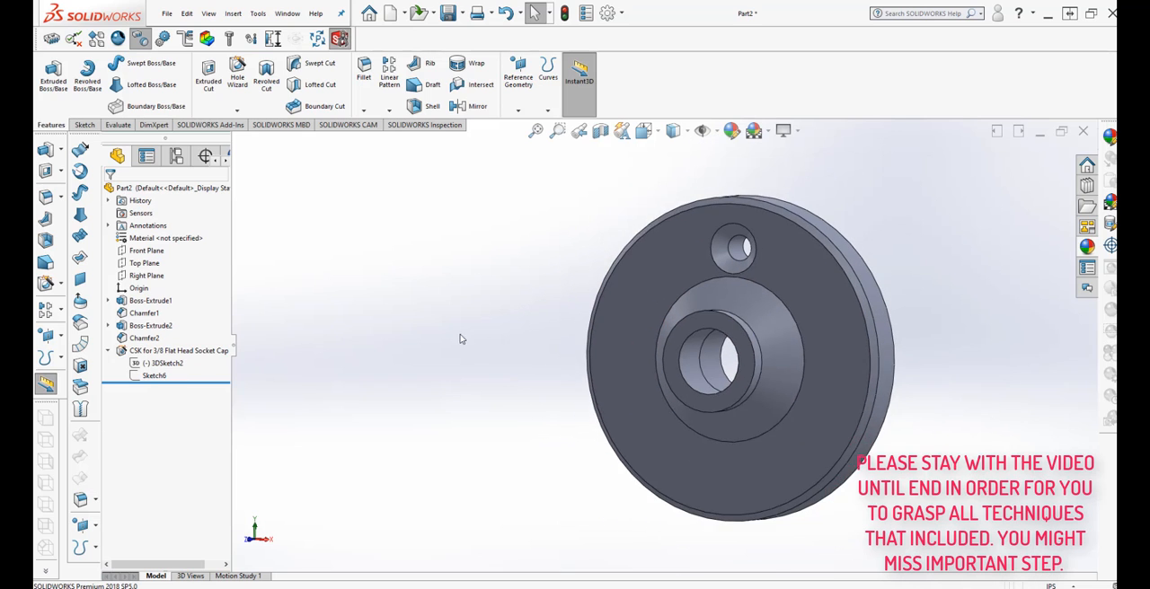
{"action": "scroll", "coordinate": [912, 294], "scroll_direction": "down", "scroll_amount": 1}
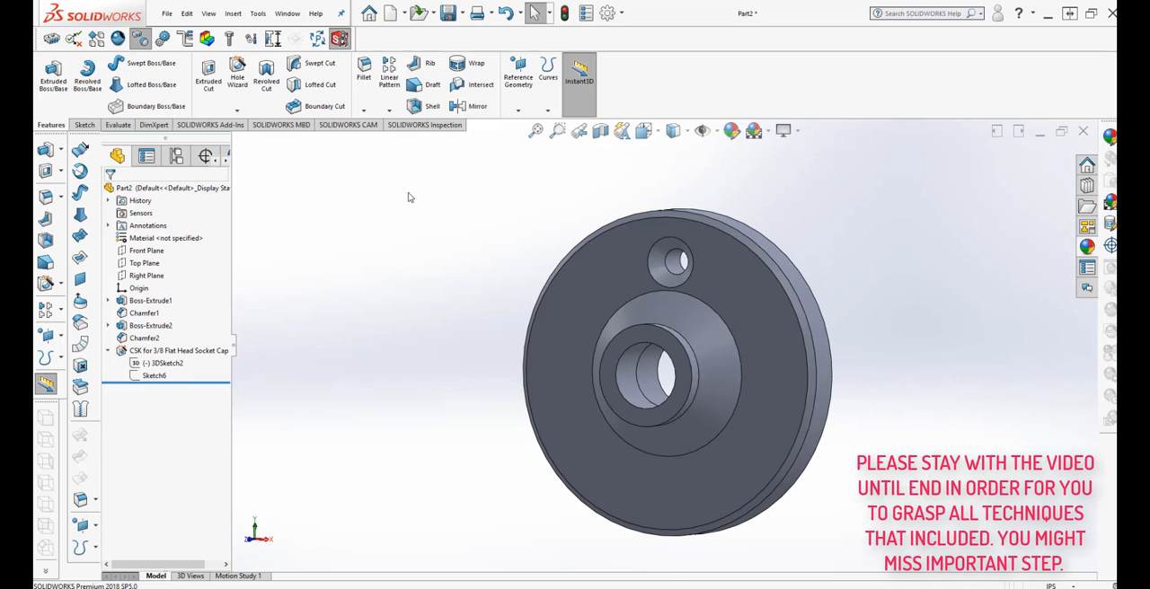
{"action": "left_click", "coordinate": [391, 110]}
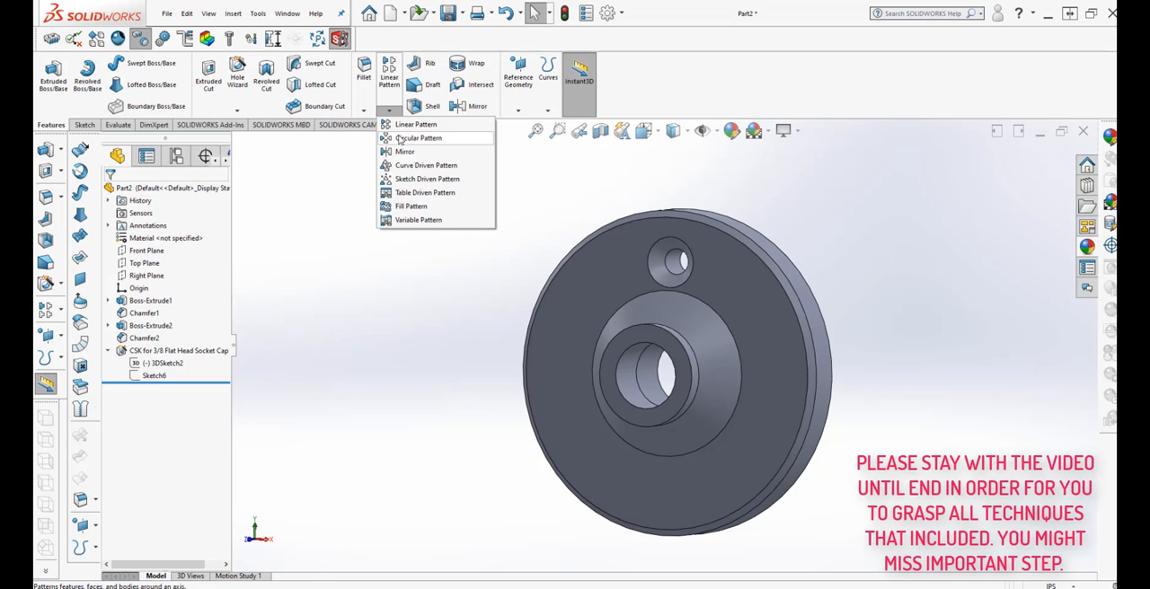
{"action": "left_click", "coordinate": [418, 138]}
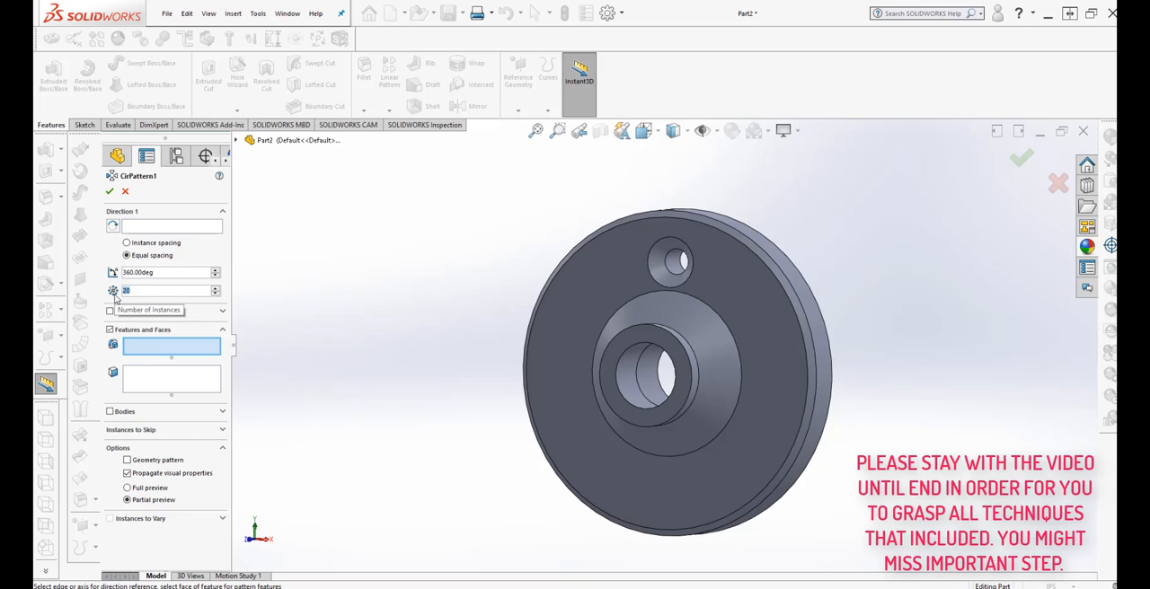
{"action": "type", "text": "4"}
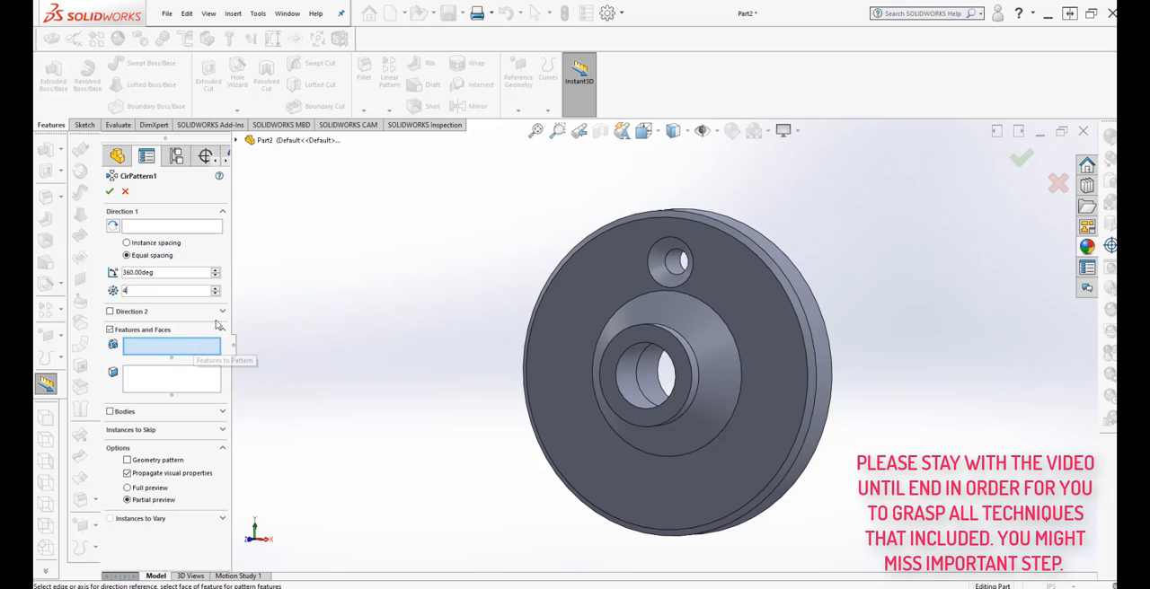
{"action": "left_click", "coordinate": [238, 141]}
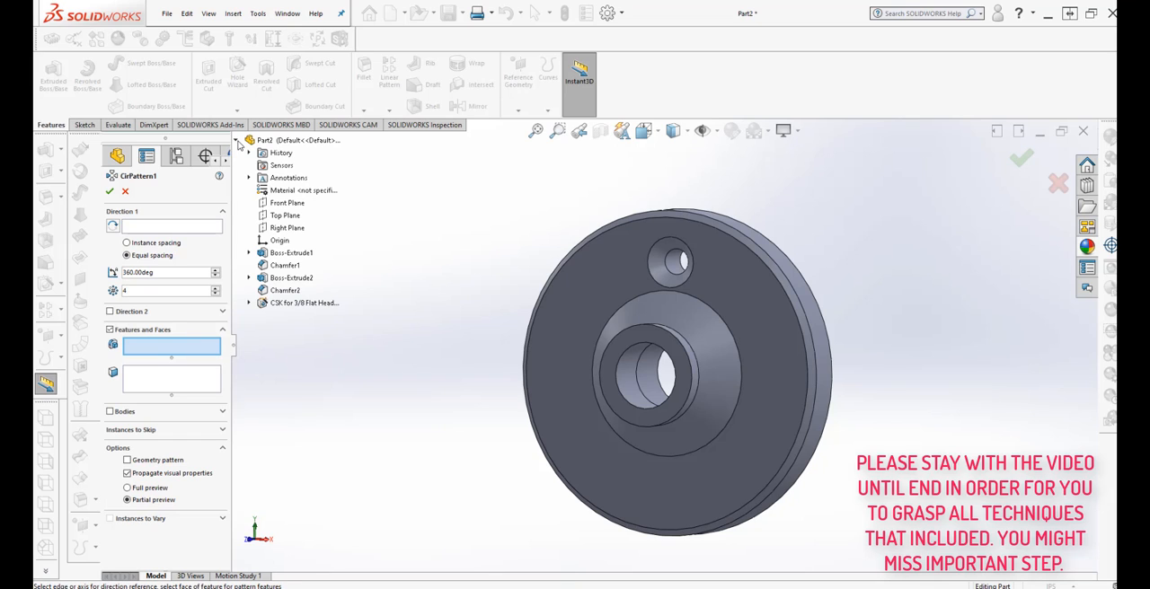
{"action": "left_click", "coordinate": [304, 302]}
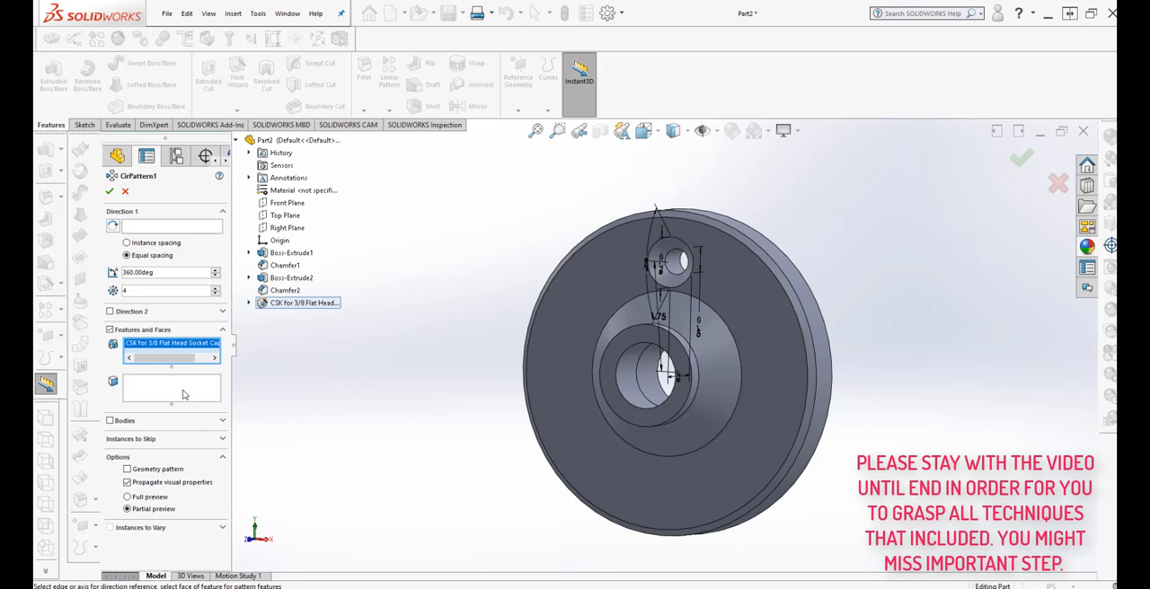
Use the disc's outer cylindrical face as the pattern's axis reference and apply the circular pattern.
{"action": "left_click", "coordinate": [146, 230]}
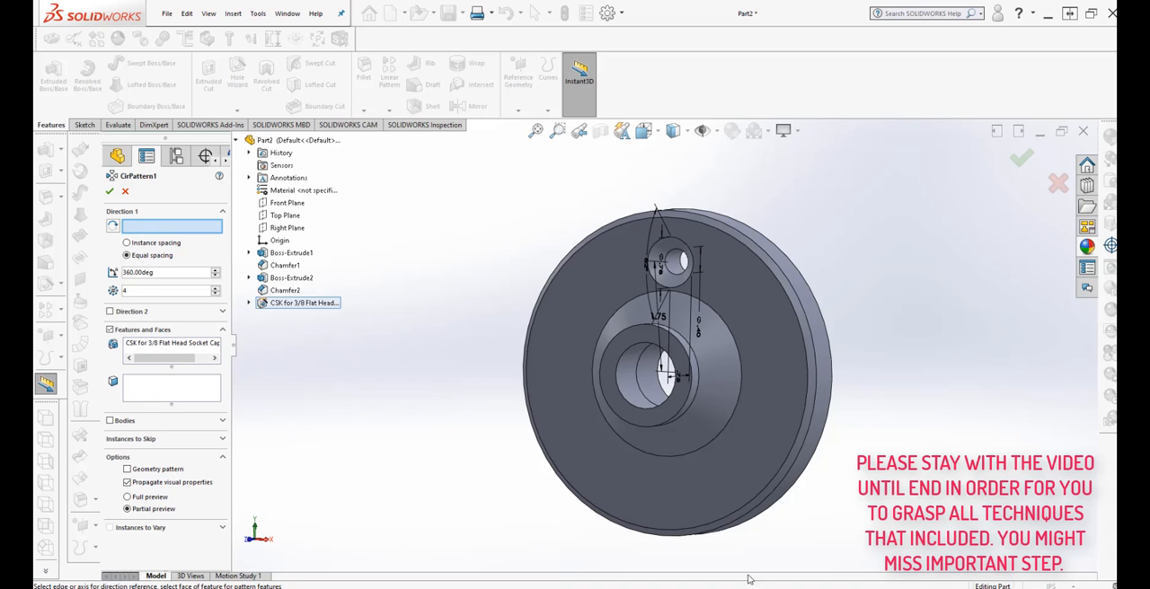
{"action": "left_click", "coordinate": [813, 468]}
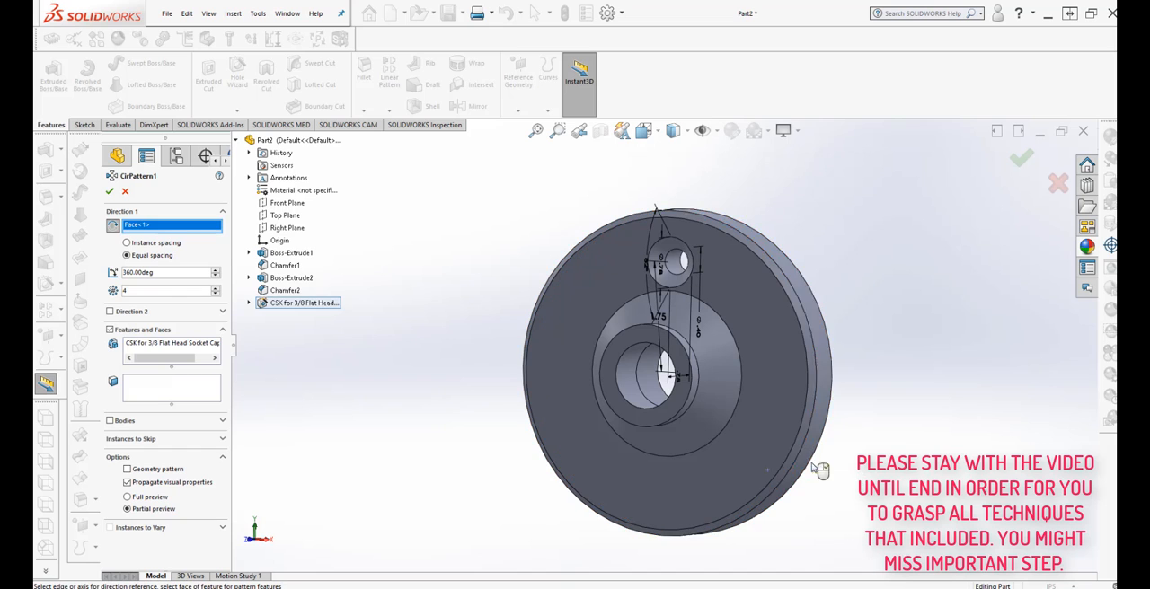
{"action": "middle_click_drag", "start_coordinate": [800, 549], "coordinate": [825, 512]}
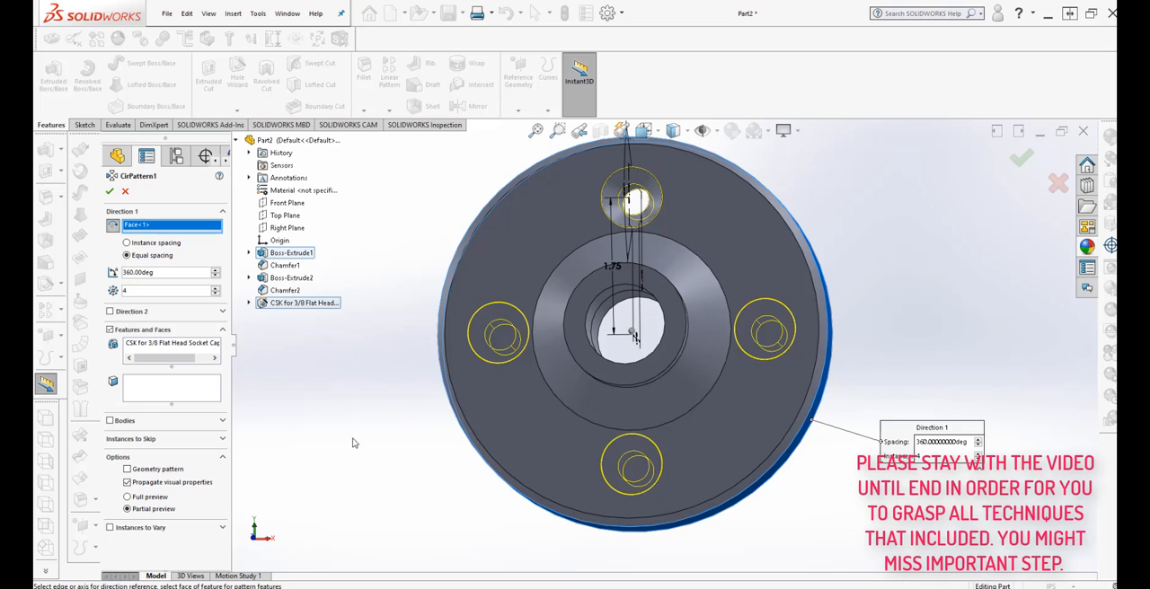
{"action": "left_click", "coordinate": [110, 191]}
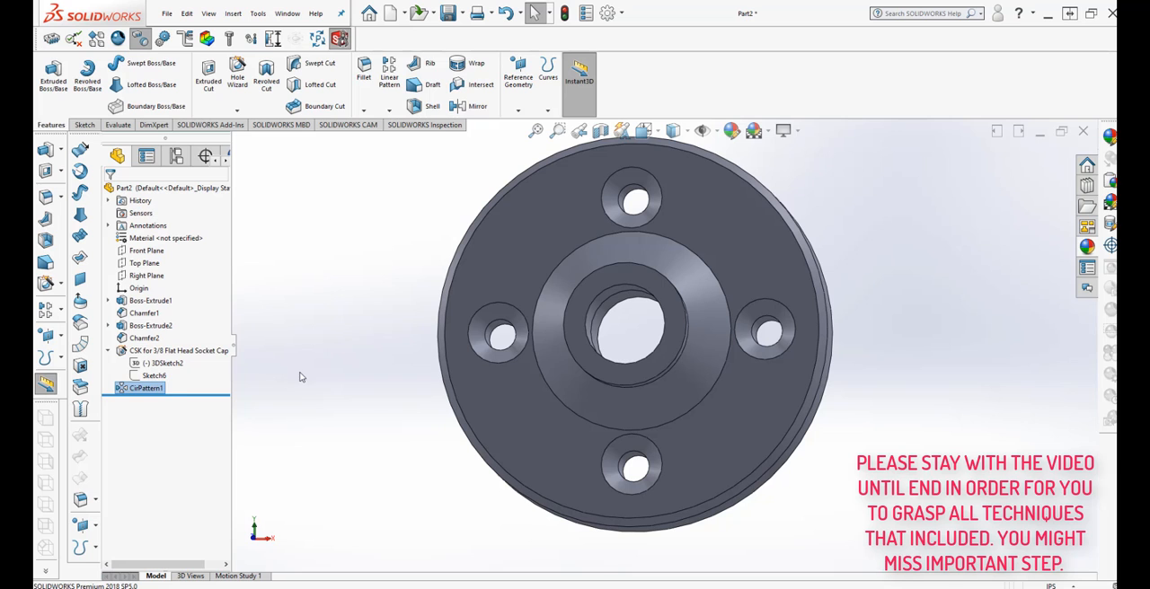
{"action": "middle_click_drag", "start_coordinate": [314, 425], "coordinate": [398, 431]}
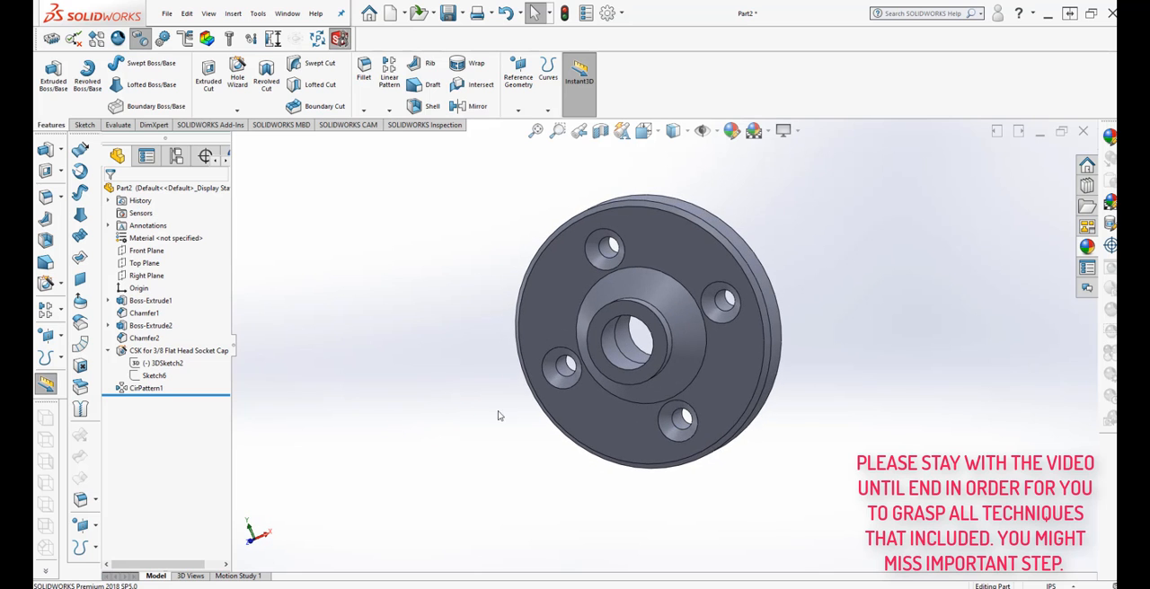
{"action": "scroll", "coordinate": [757, 441], "scroll_direction": "down", "scroll_amount": 5}
{"action": "scroll", "coordinate": [753, 392], "scroll_direction": "up", "scroll_amount": 5}
{"action": "middle_click_drag", "start_coordinate": [764, 386], "coordinate": [865, 437]}
{"action": "scroll", "coordinate": [898, 418], "scroll_direction": "down", "scroll_amount": 3}
{"action": "scroll", "coordinate": [881, 437], "scroll_direction": "up", "scroll_amount": 1}
{"action": "middle_click_drag", "start_coordinate": [603, 350], "coordinate": [592, 299]}
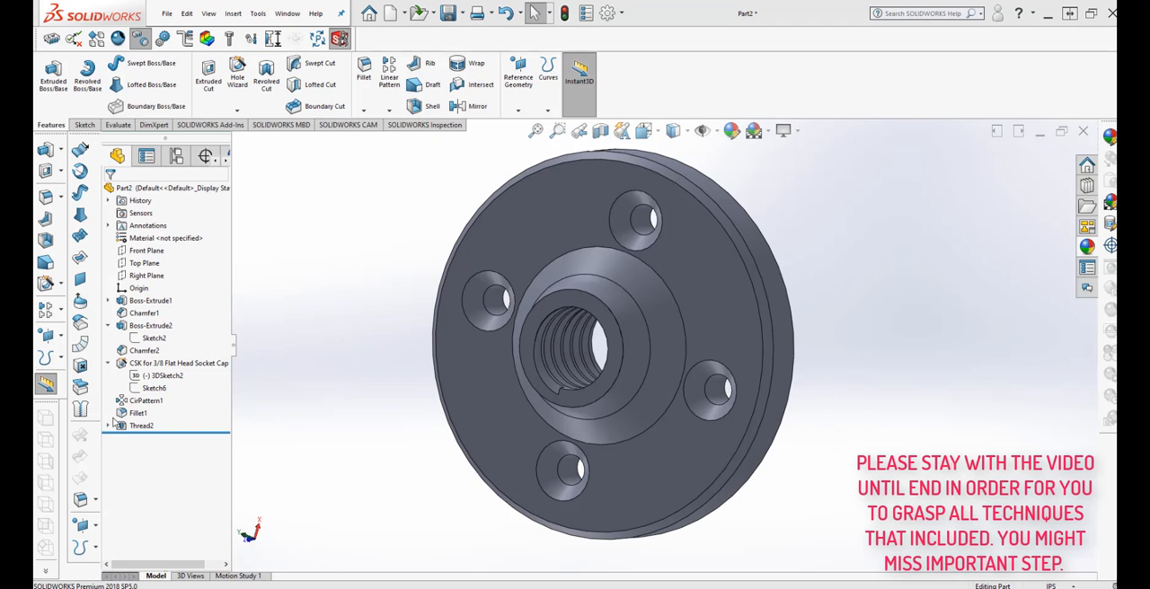
Open the centre hole's cut thread for editing and try the 2.5000-12 Inch Tap size.
{"action": "right_click", "coordinate": [129, 426]}
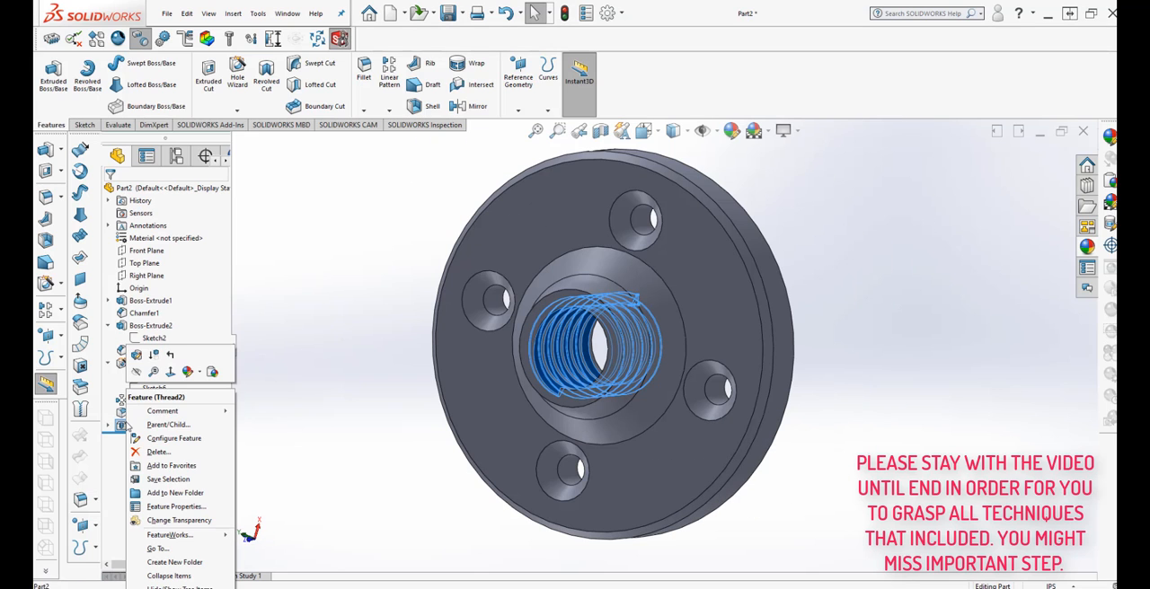
{"action": "left_click", "coordinate": [139, 357]}
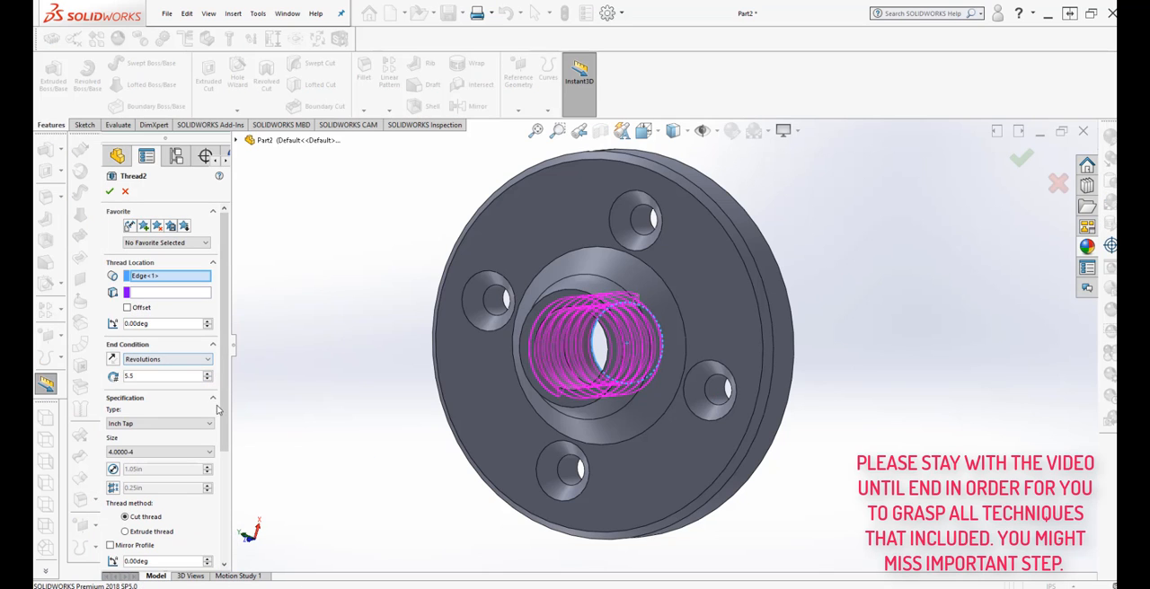
{"action": "left_click", "coordinate": [205, 452]}
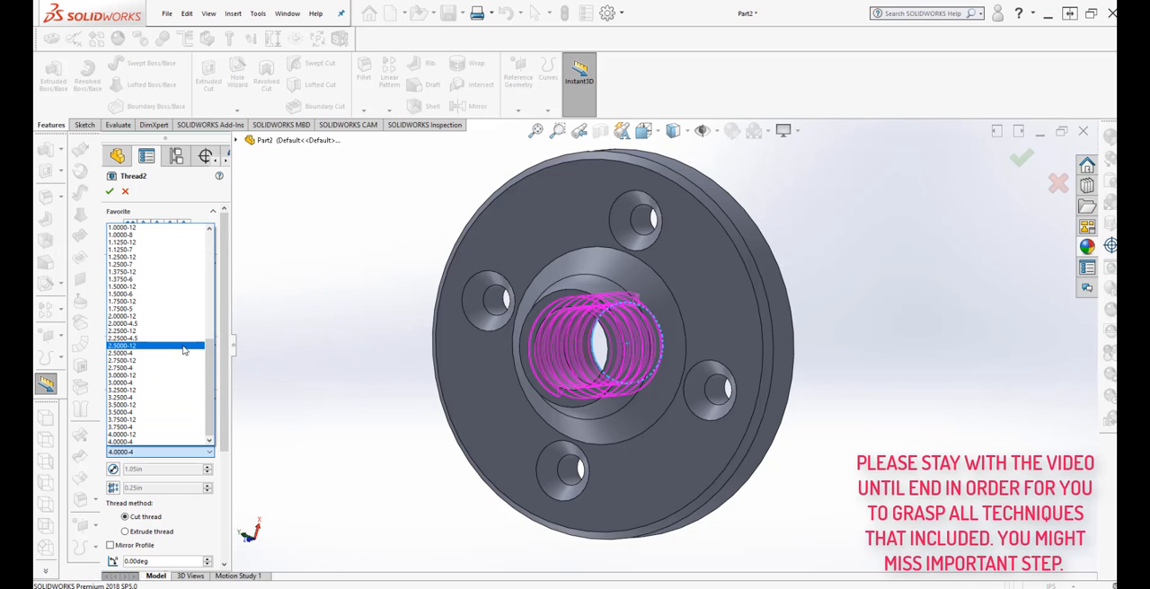
{"action": "left_click", "coordinate": [185, 345]}
{"action": "middle_click_drag", "start_coordinate": [336, 449], "coordinate": [331, 489]}
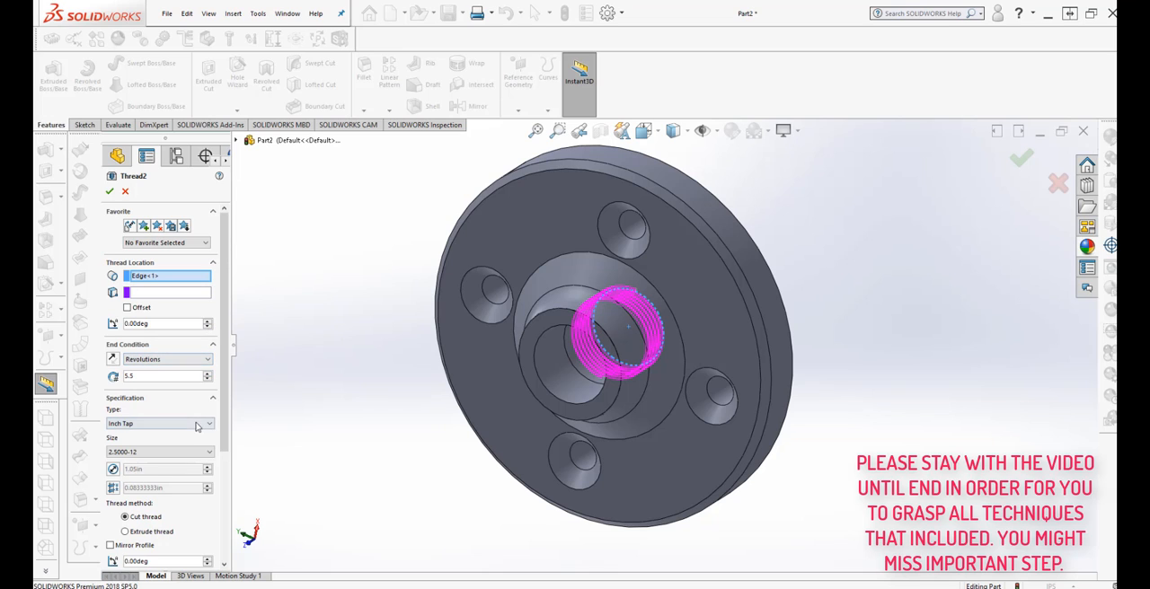
Set the centre hole's Inch Tap thread size to 3.0000-12.
{"action": "left_click", "coordinate": [207, 452]}
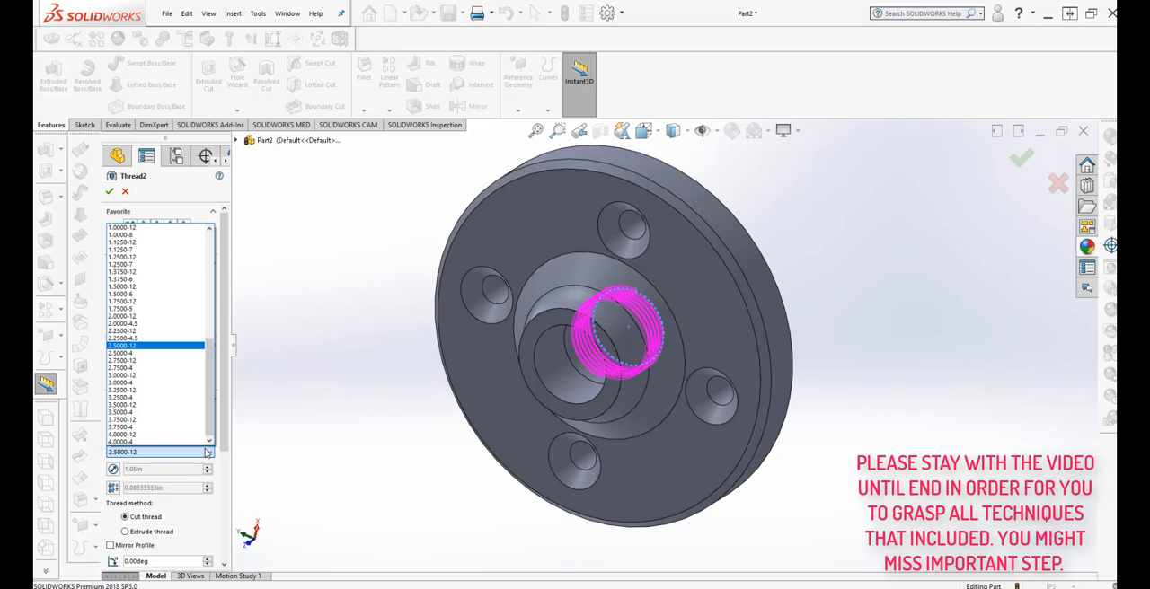
{"action": "left_click", "coordinate": [183, 376]}
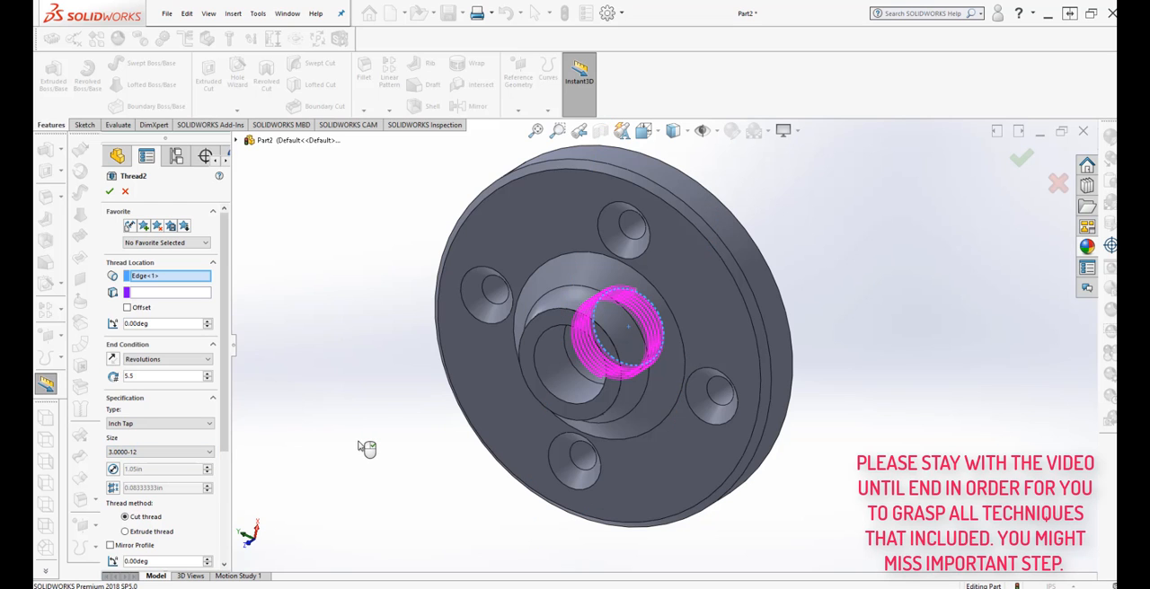
{"action": "middle_click_drag", "start_coordinate": [366, 448], "coordinate": [314, 436]}
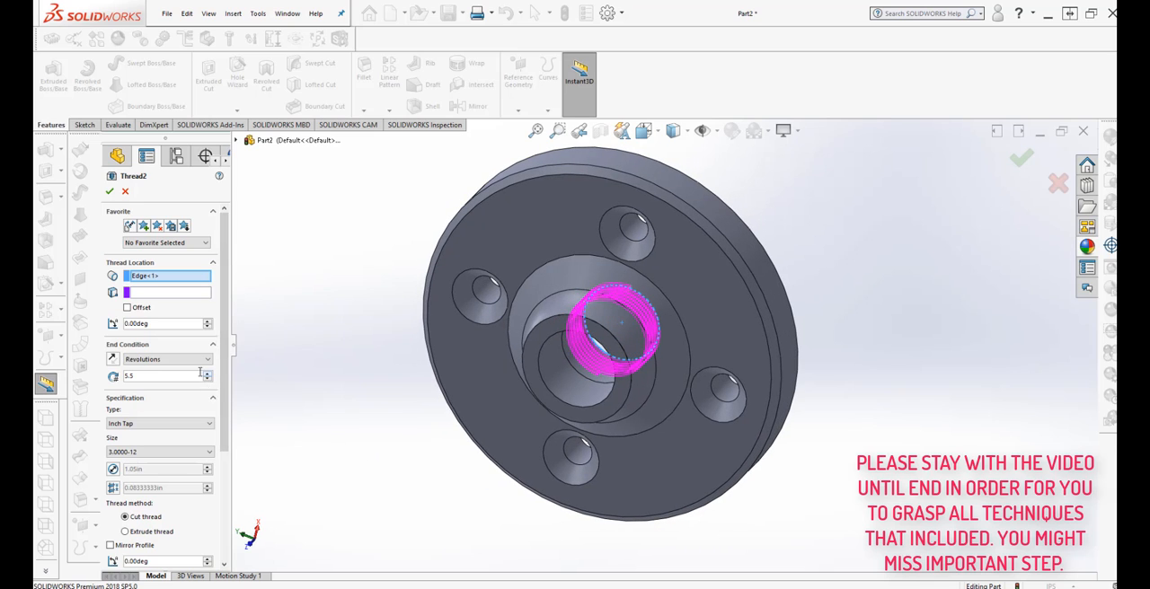
Change the thread's end condition to Blind with a depth of 1.50 in and apply the edited thread.
{"action": "left_click", "coordinate": [193, 360]}
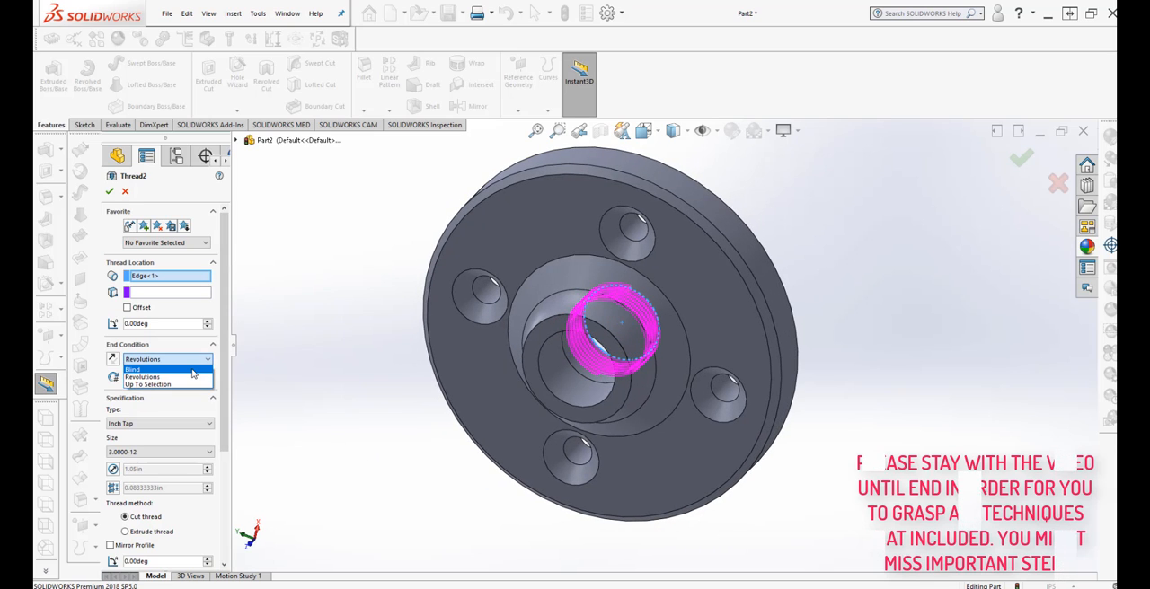
{"action": "left_click", "coordinate": [192, 370]}
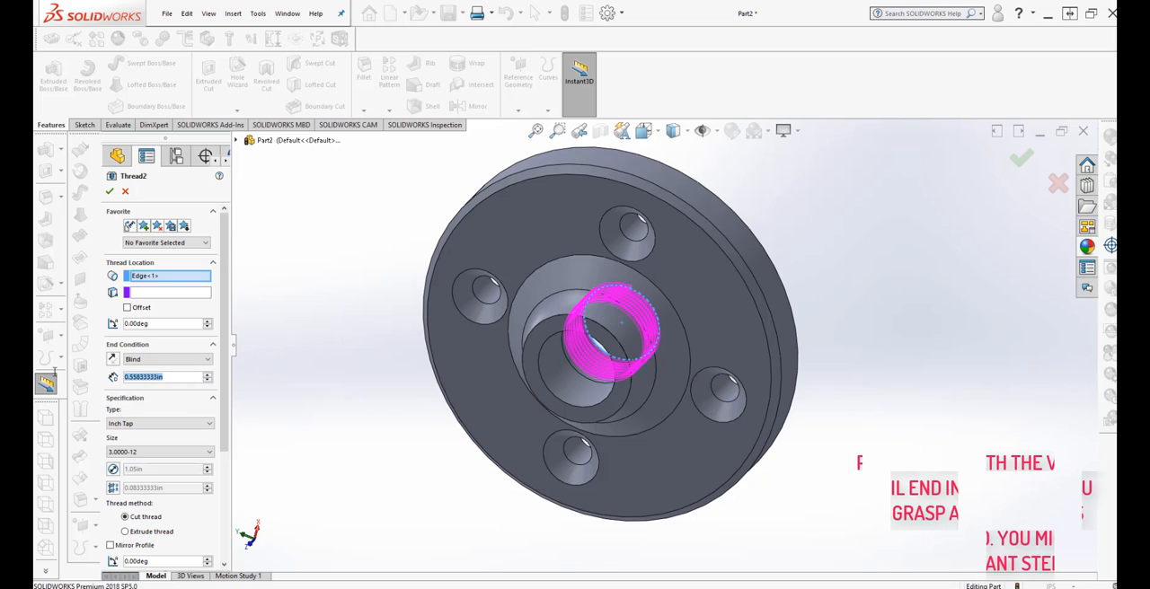
{"action": "type", "text": "1"}
{"action": "key", "text": "Return"}
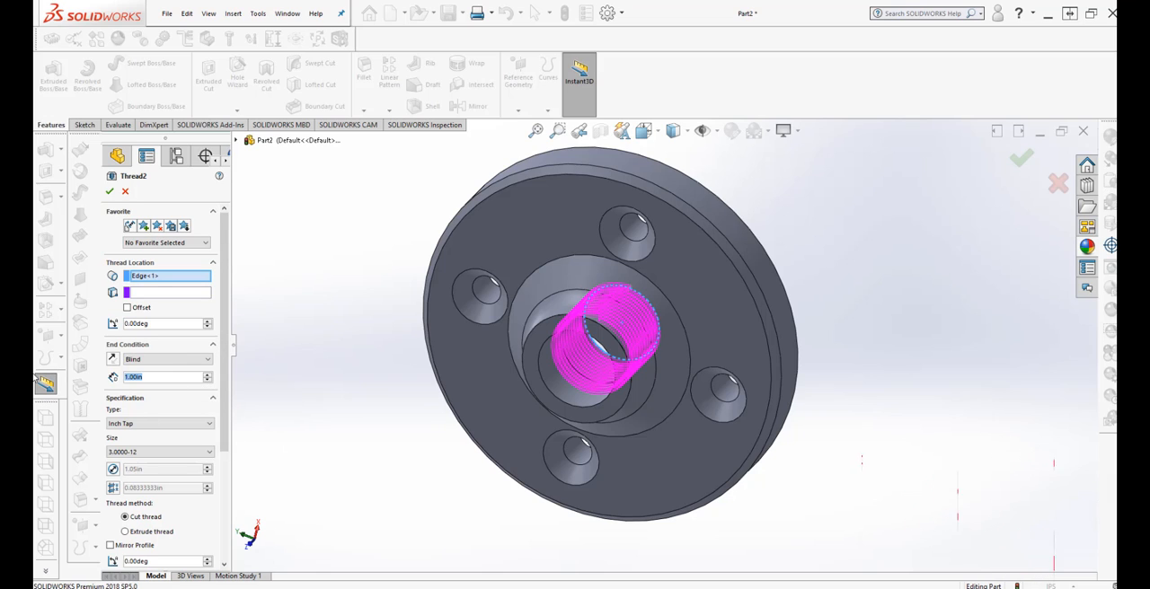
{"action": "type", "text": "1.5"}
{"action": "key", "text": "Return"}
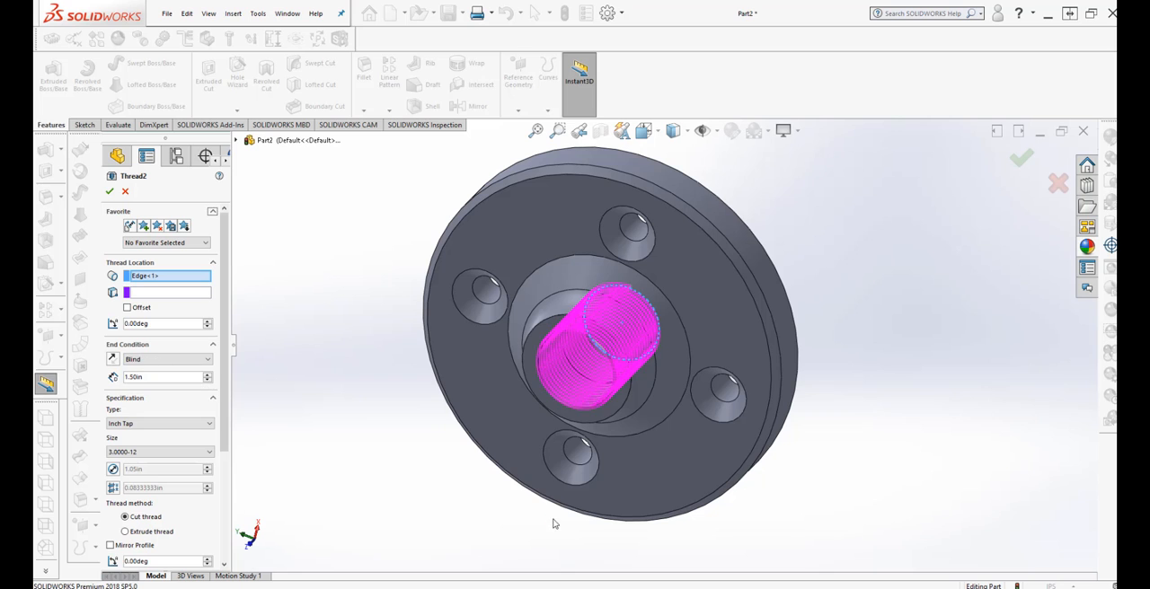
{"action": "middle_click_drag", "start_coordinate": [501, 487], "coordinate": [480, 498]}
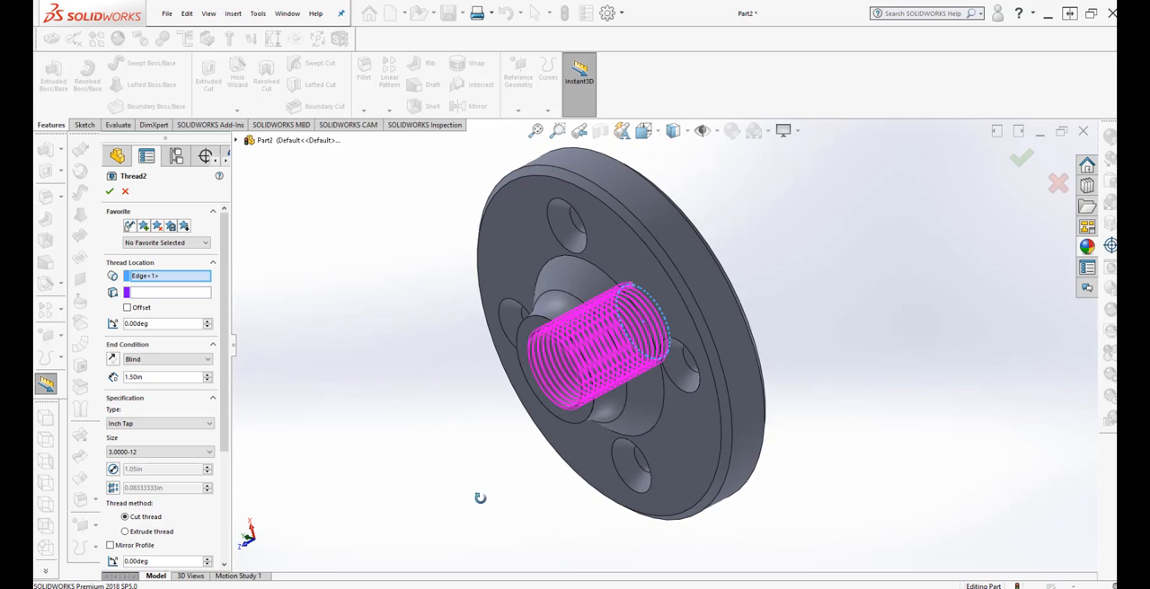
{"action": "left_click", "coordinate": [110, 192]}
Examine the threaded centre hole and the rest of the flange from several angles.
{"action": "middle_click_drag", "start_coordinate": [511, 513], "coordinate": [503, 503]}
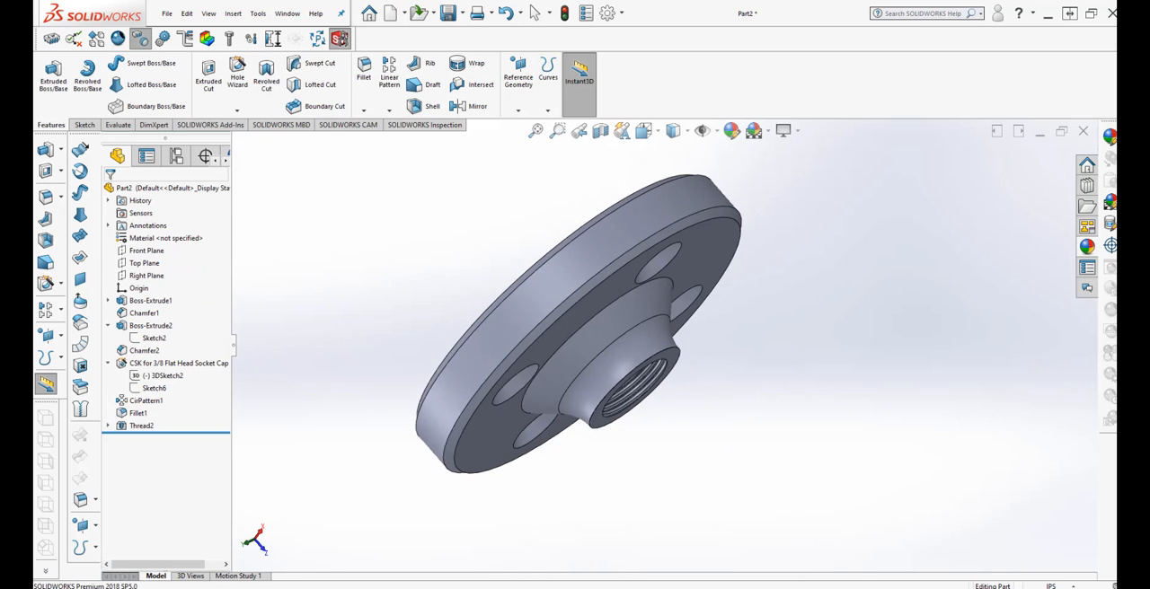
{"action": "middle_click_drag", "start_coordinate": [652, 535], "coordinate": [638, 516]}
{"action": "scroll", "coordinate": [645, 471], "scroll_direction": "down", "scroll_amount": 3}
{"action": "middle_click_drag", "start_coordinate": [638, 399], "coordinate": [734, 279]}
{"action": "scroll", "coordinate": [760, 214], "scroll_direction": "down", "scroll_amount": 2}
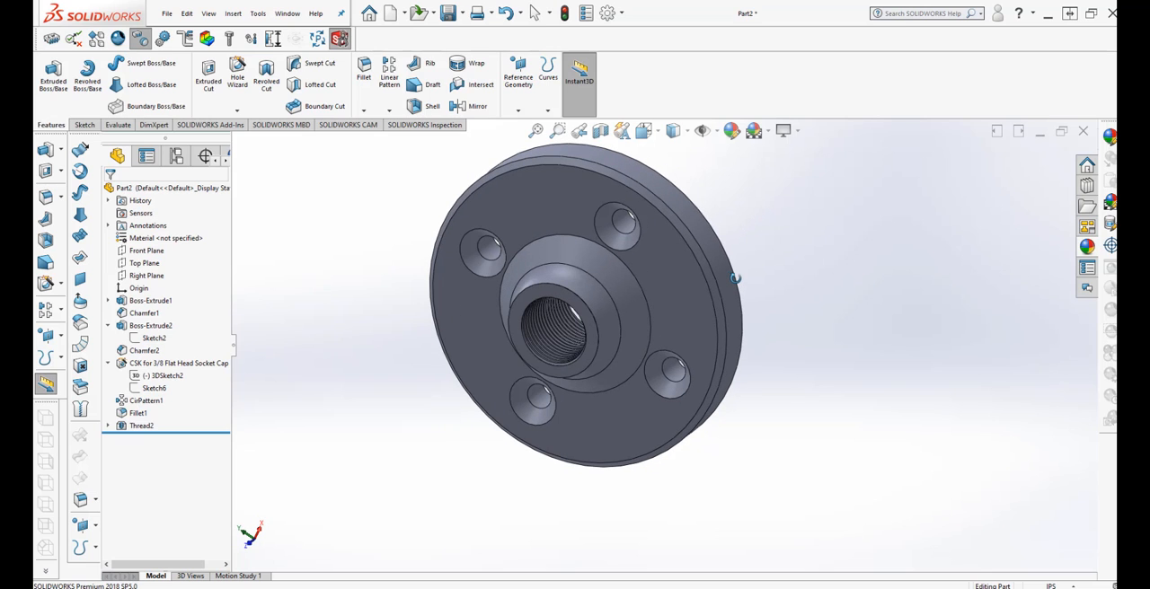
{"action": "scroll", "coordinate": [745, 243], "scroll_direction": "up", "scroll_amount": 1}
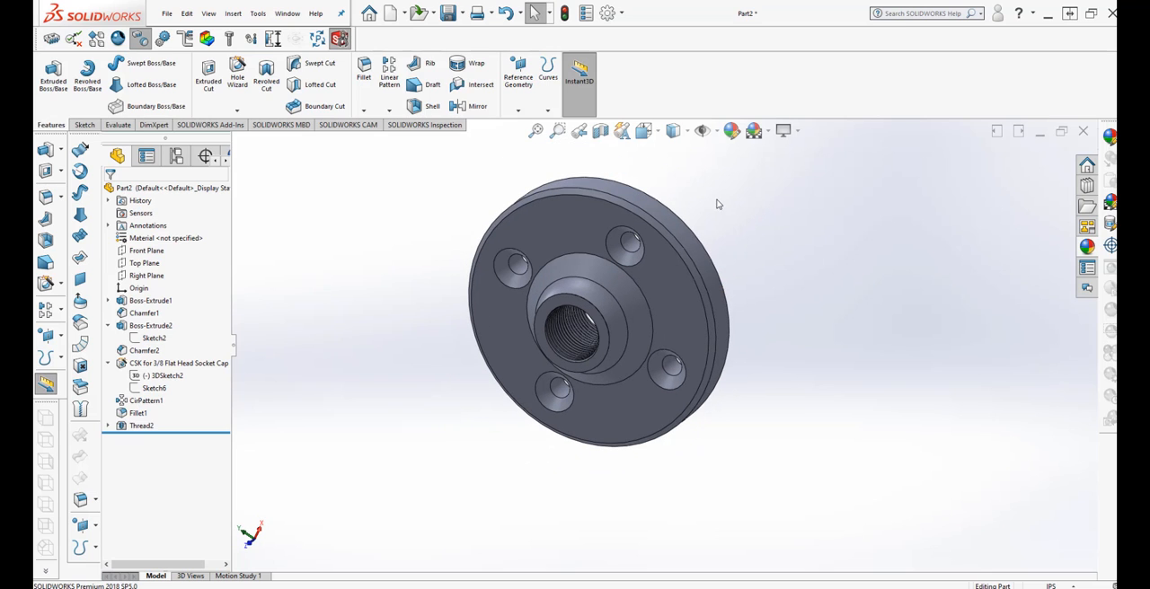
{"action": "scroll", "coordinate": [712, 211], "scroll_direction": "down", "scroll_amount": 1}
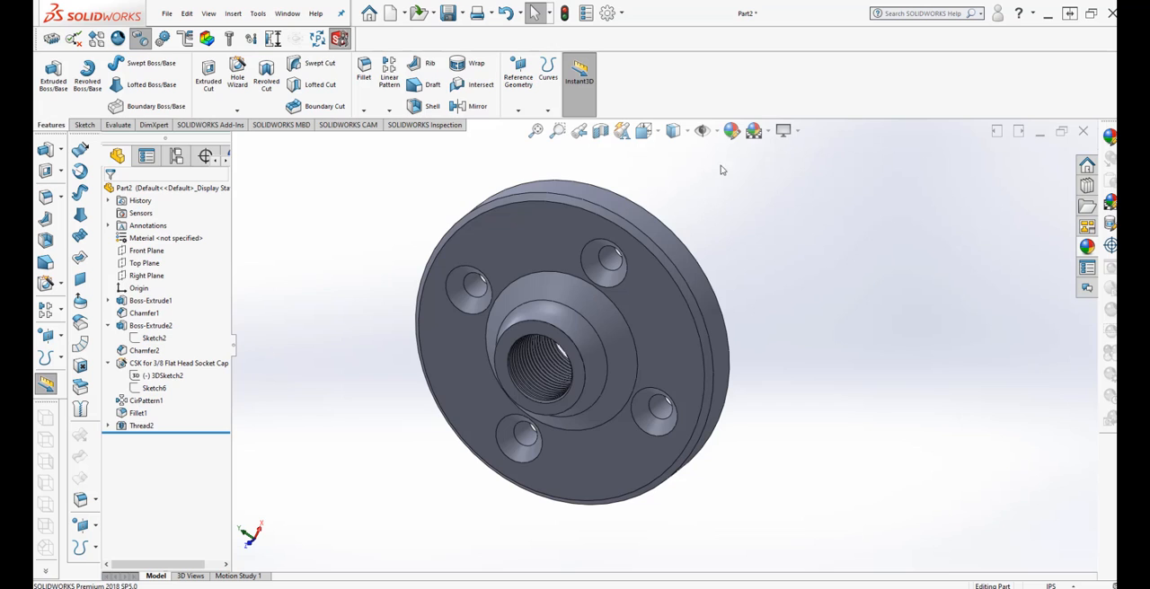
Apply the brushed chromium coarse appearance from the Metals Chrome materials folder to the whole part.
{"action": "left_click", "coordinate": [731, 131]}
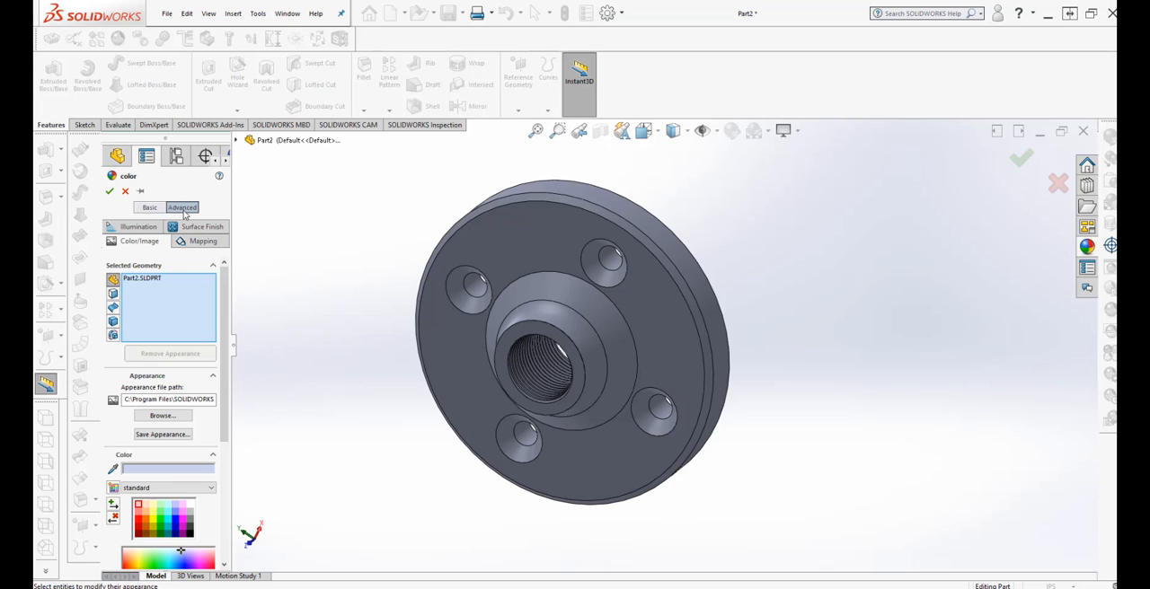
{"action": "left_click", "coordinate": [162, 415]}
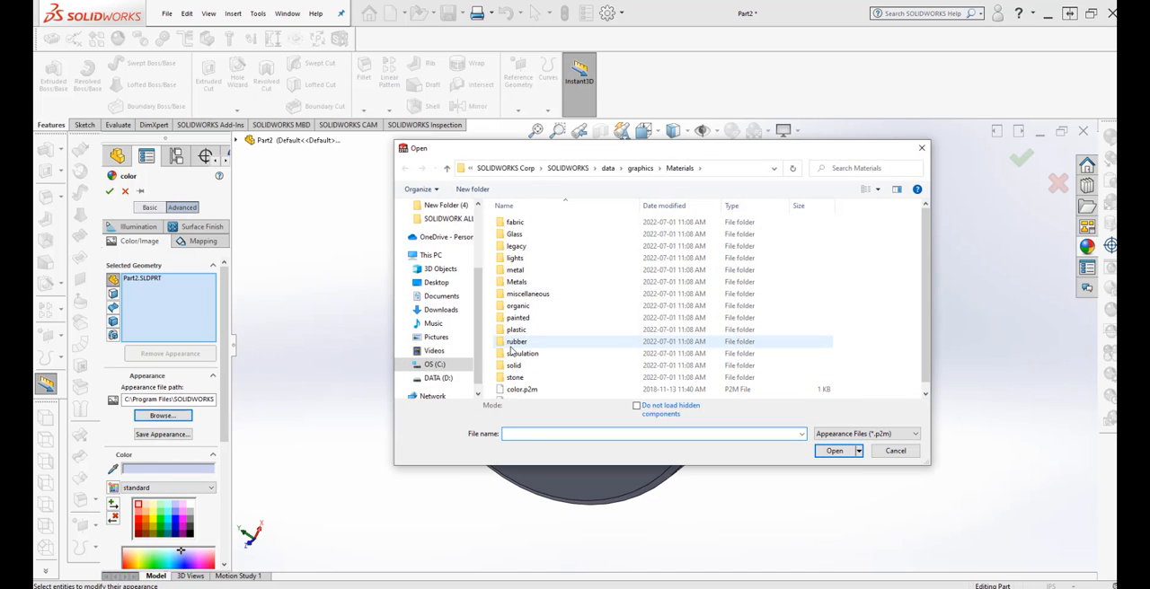
{"action": "left_click", "coordinate": [570, 284]}
{"action": "double_click", "coordinate": [570, 284]}
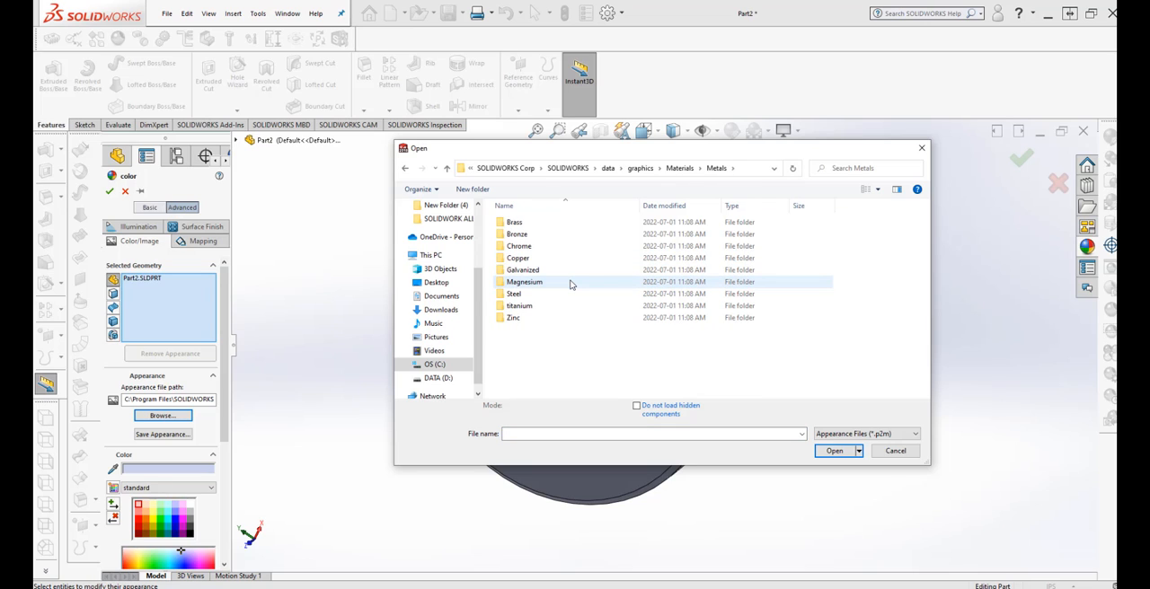
{"action": "double_click", "coordinate": [574, 248]}
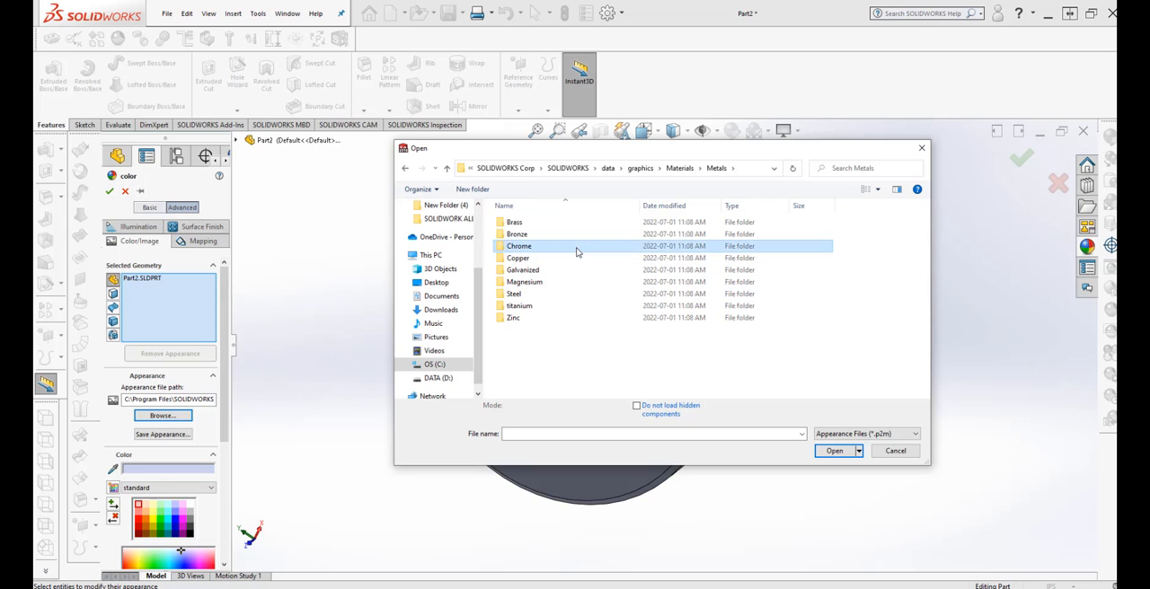
{"action": "left_click", "coordinate": [580, 223]}
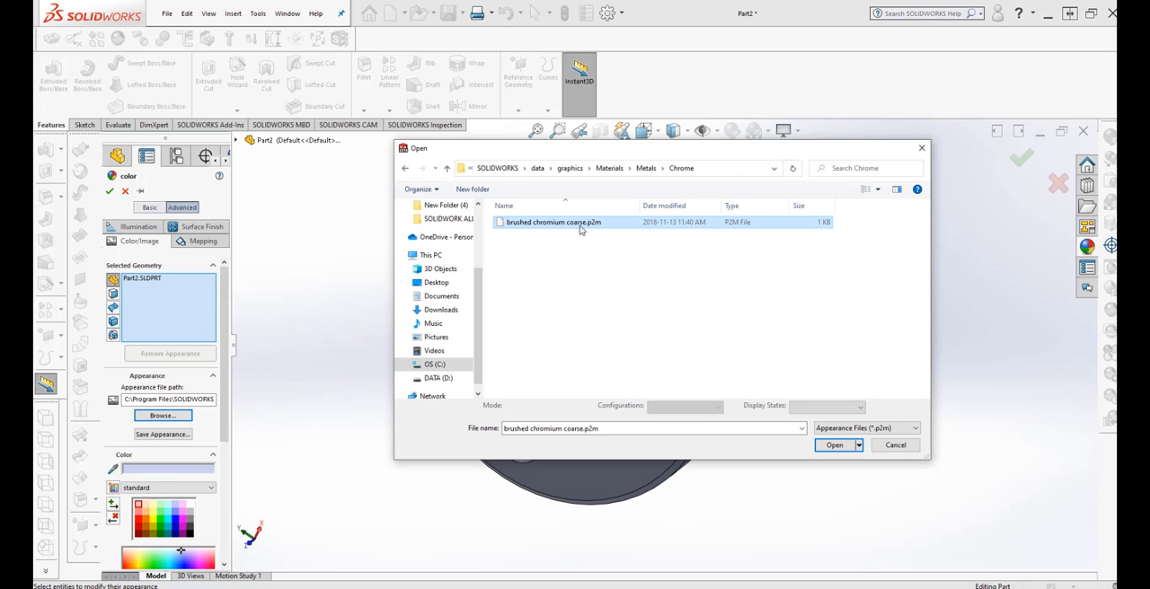
{"action": "key", "text": "Return"}
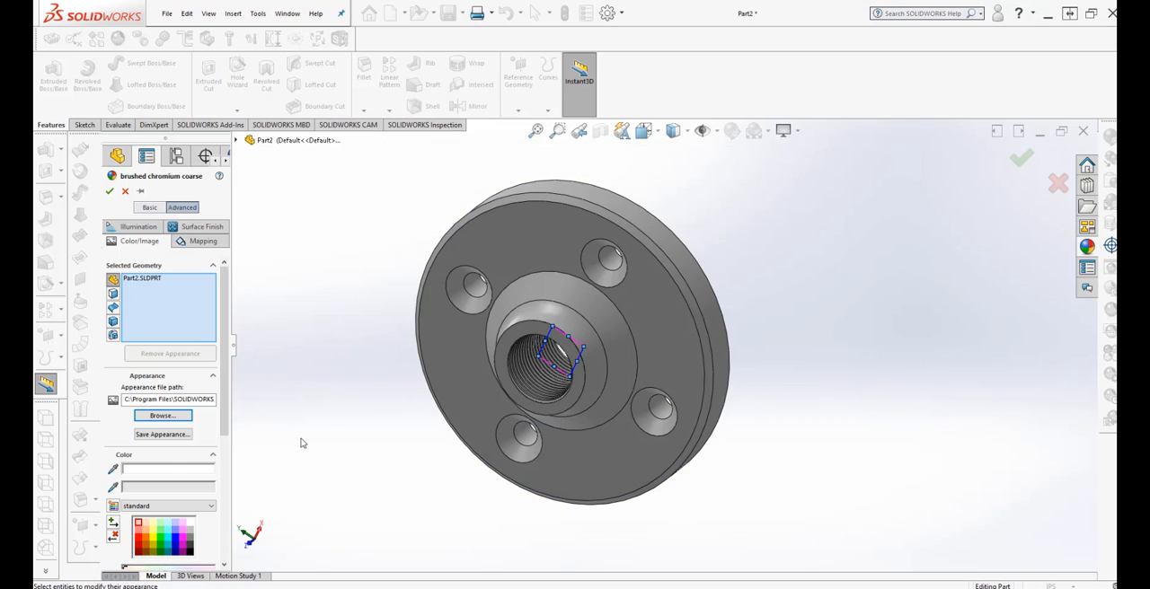
{"action": "left_click", "coordinate": [109, 192]}
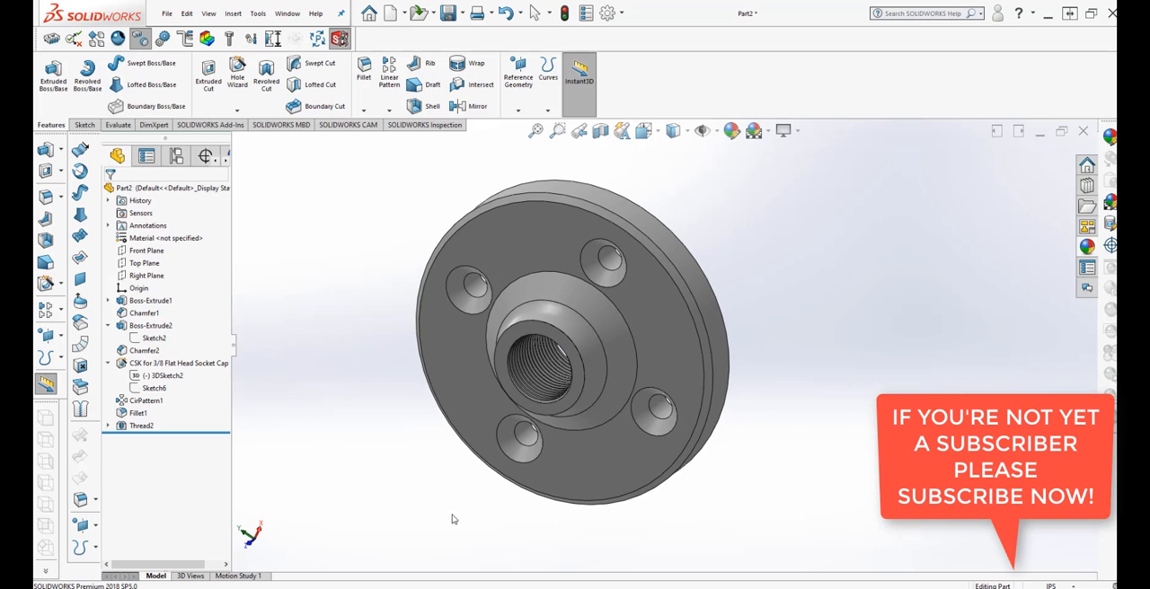
{"action": "middle_click_drag", "start_coordinate": [420, 382], "coordinate": [733, 311]}
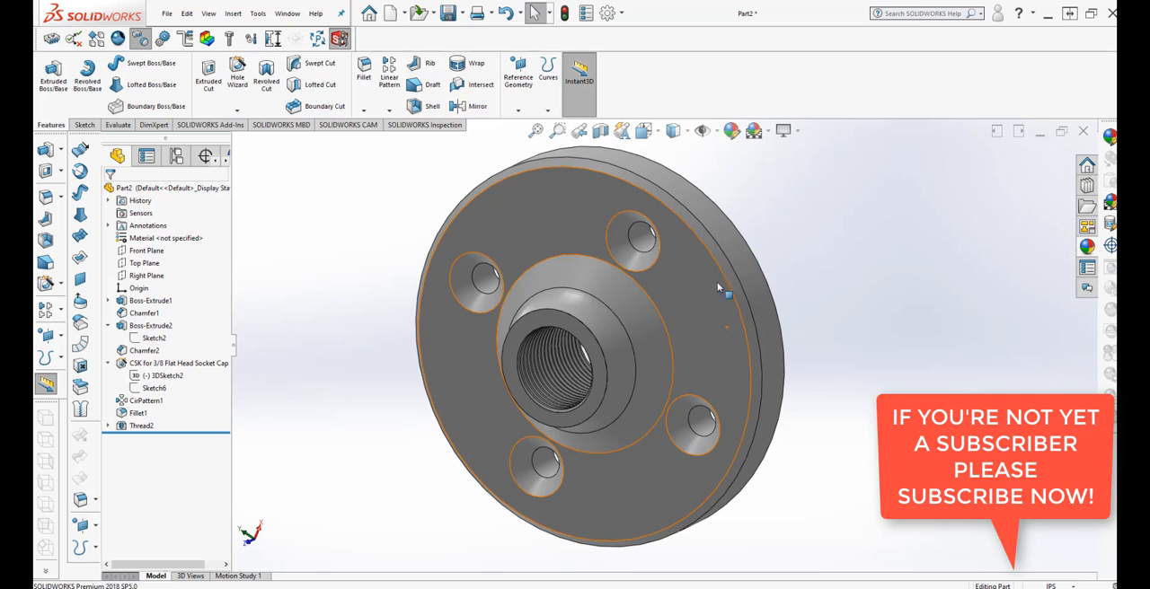